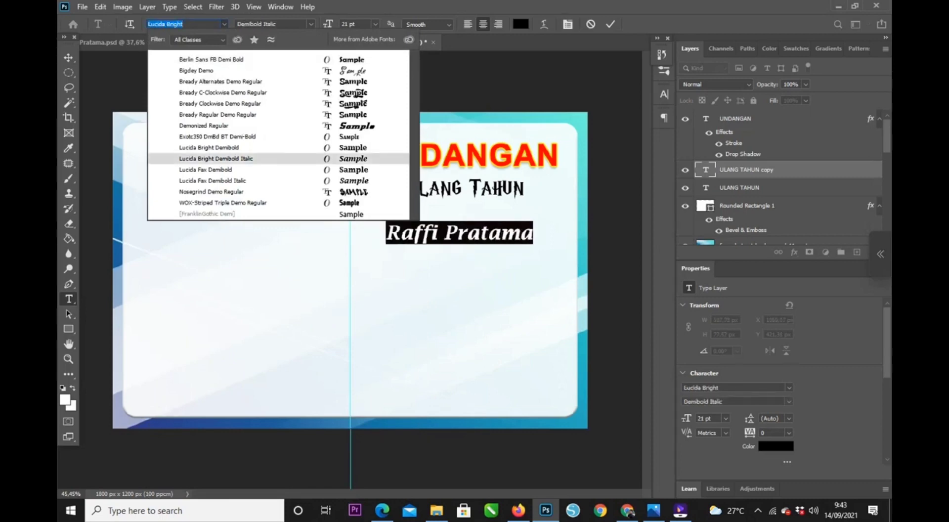
Change the selected name text's font to Demonized Regular and move the text up directly beneath ULANG TAHUN.
text(de)
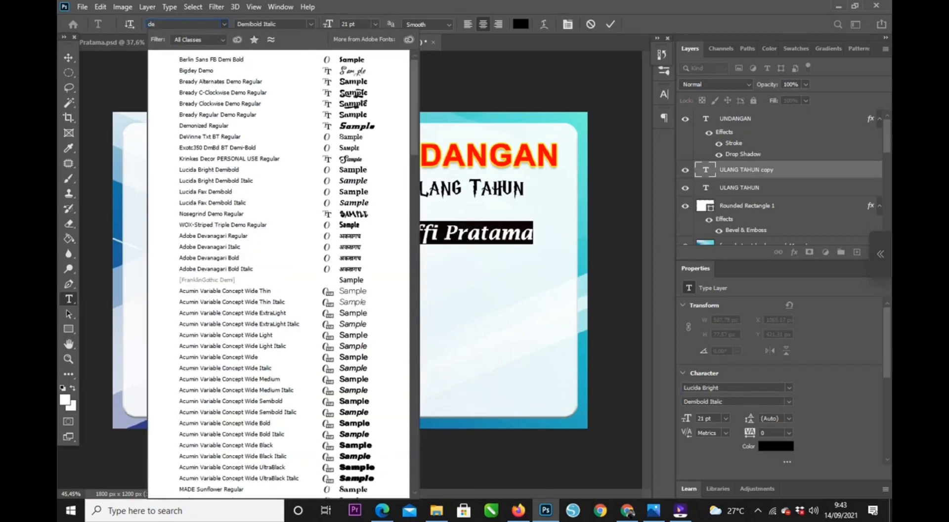
text(mo)
key(Down)
key(Down)
key(Down)
key(Down)
key(Down)
key(Down)
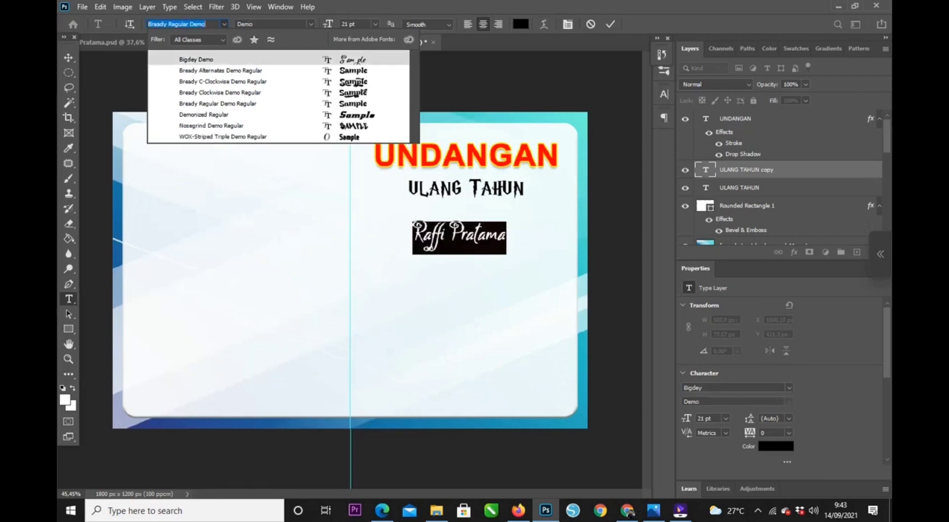
key(Return)
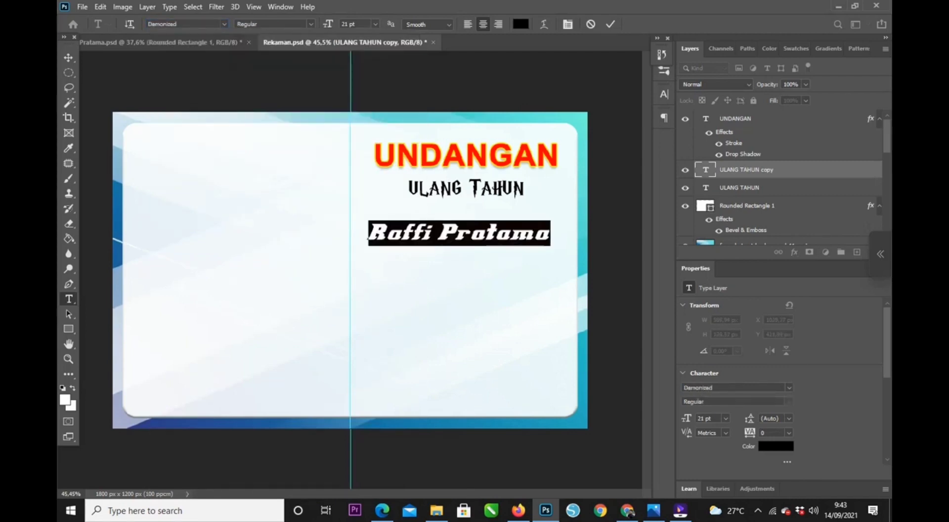
drag(459, 232, 466, 221)
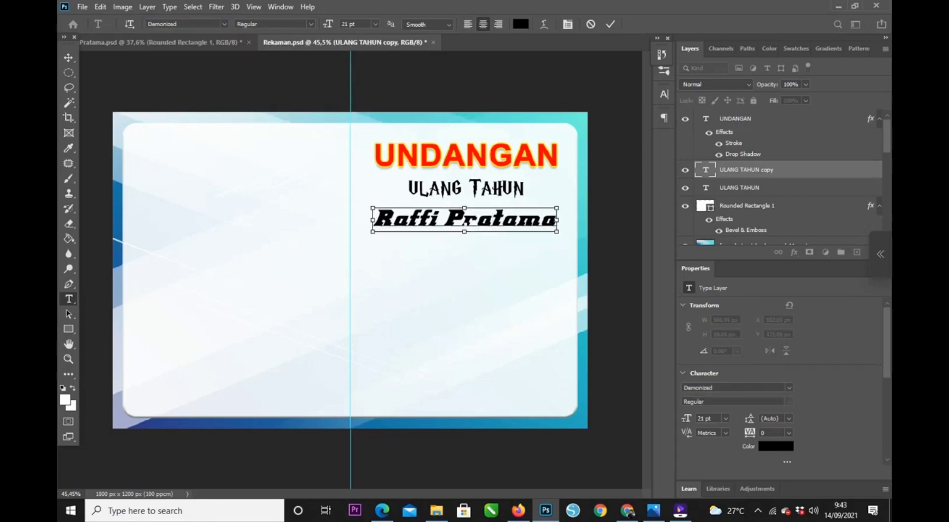
Recolor the whole name text to the muted blue 4e86b5.
key(ctrl+a)
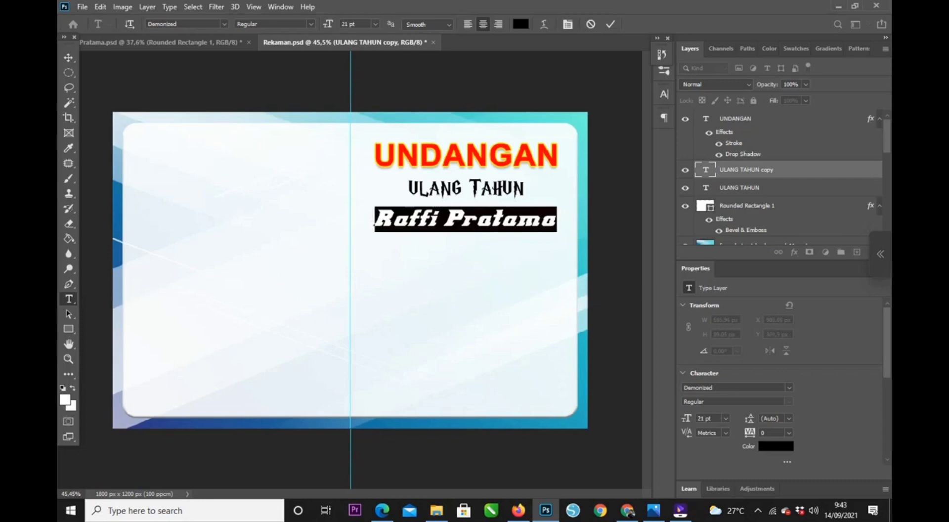
click(520, 24)
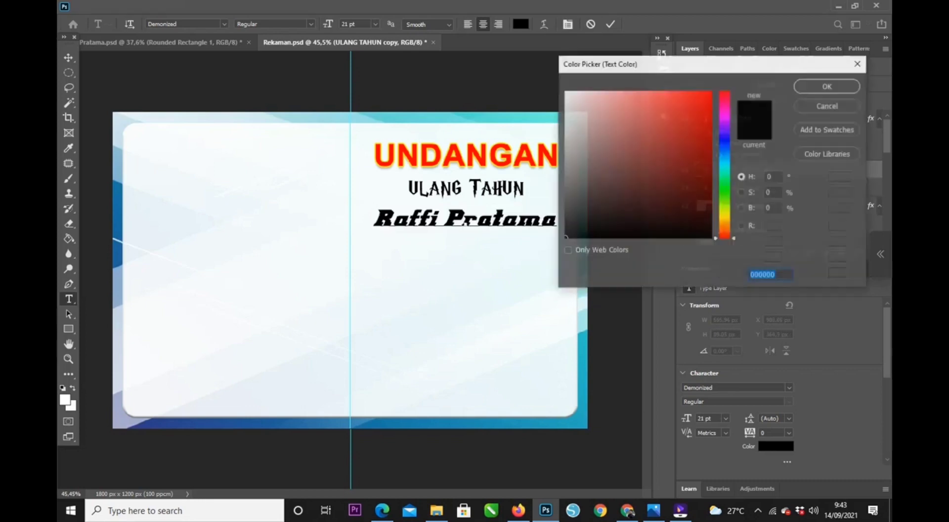
text(1f649f)
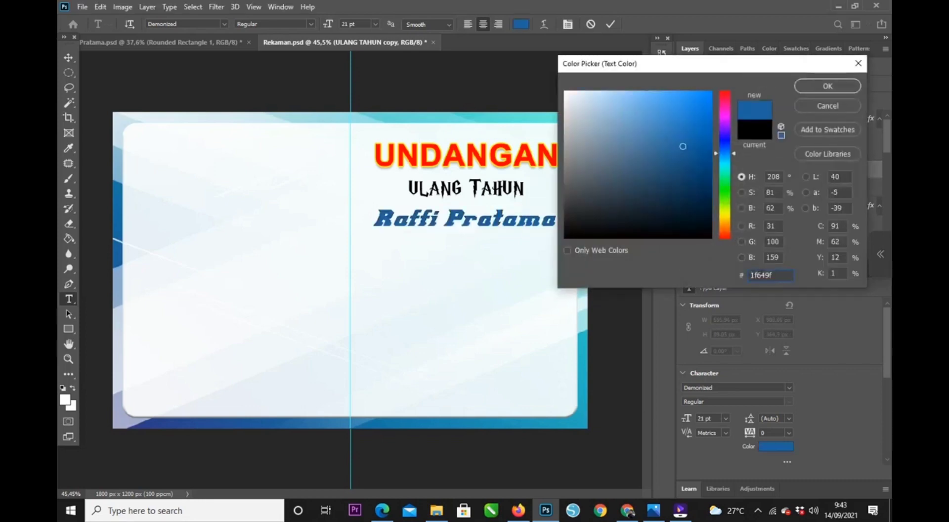
drag(682, 147, 705, 104)
key(ctrl+a)
text(0061b4)
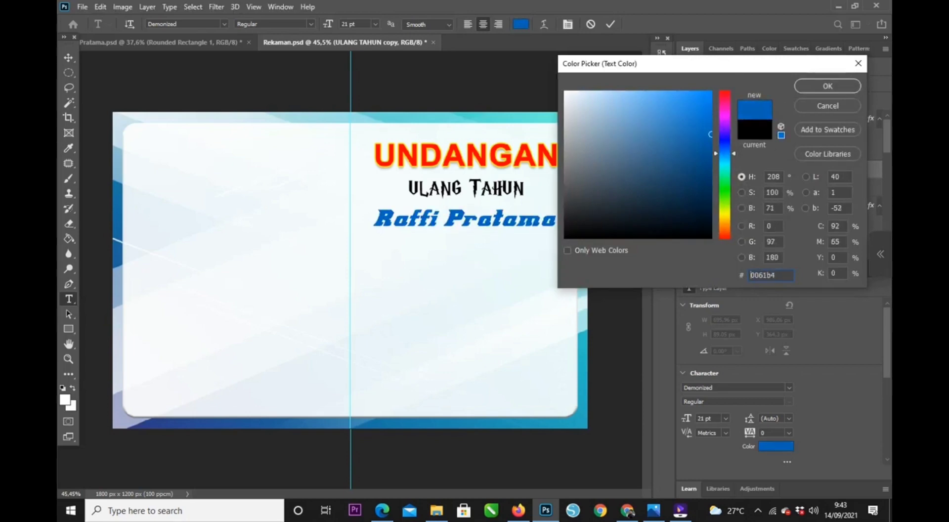
drag(710, 134, 648, 133)
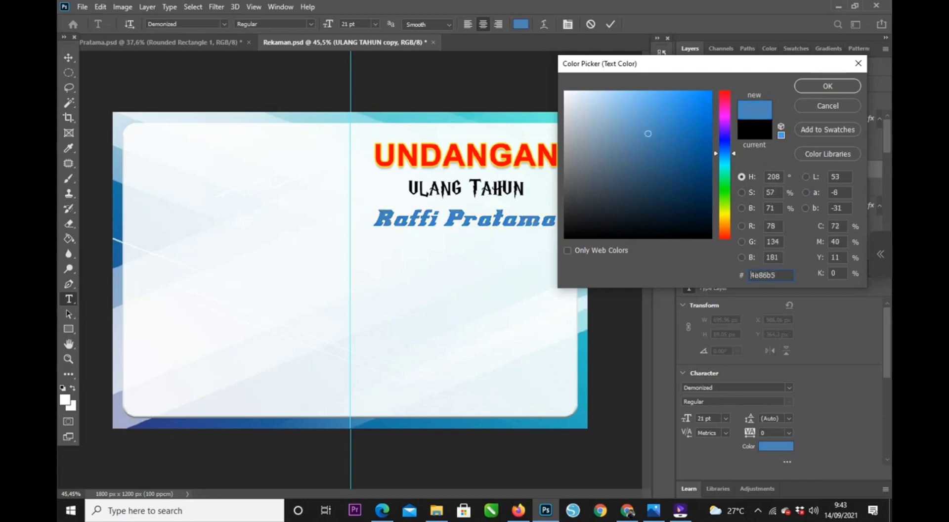
click(827, 86)
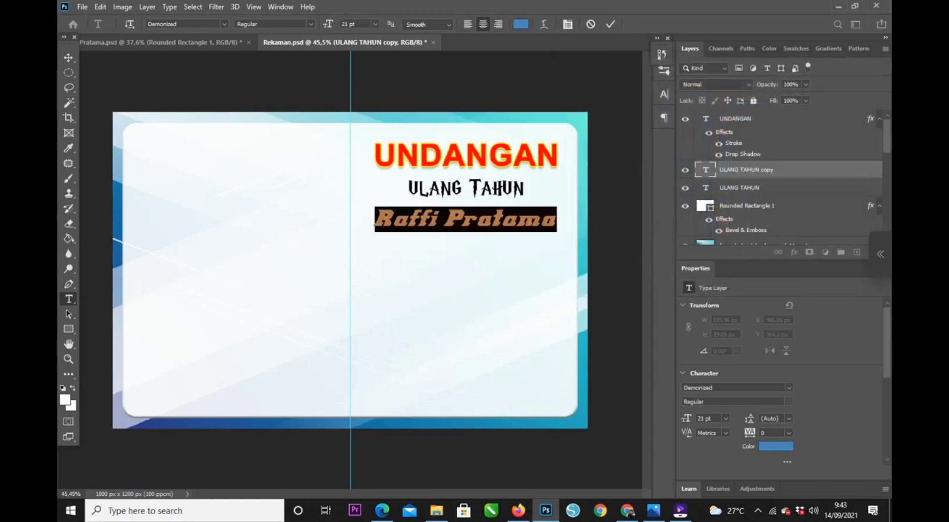
Add a Stroke layer effect to the name text and set its color to white.
click(794, 252)
click(813, 291)
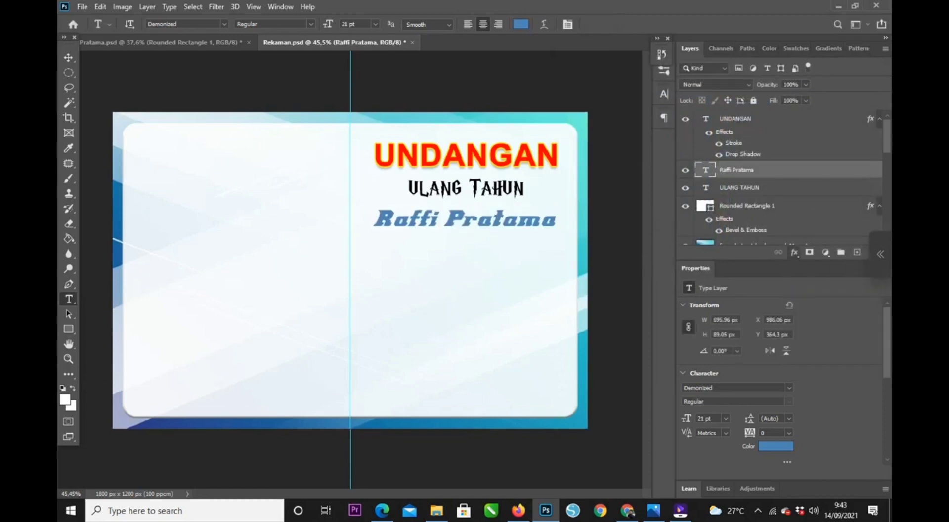
click(620, 342)
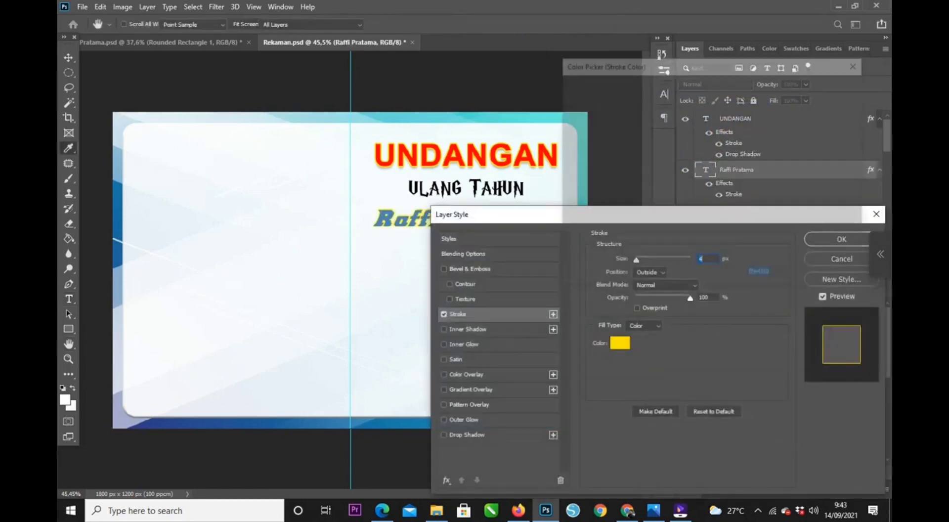
click(569, 93)
click(825, 88)
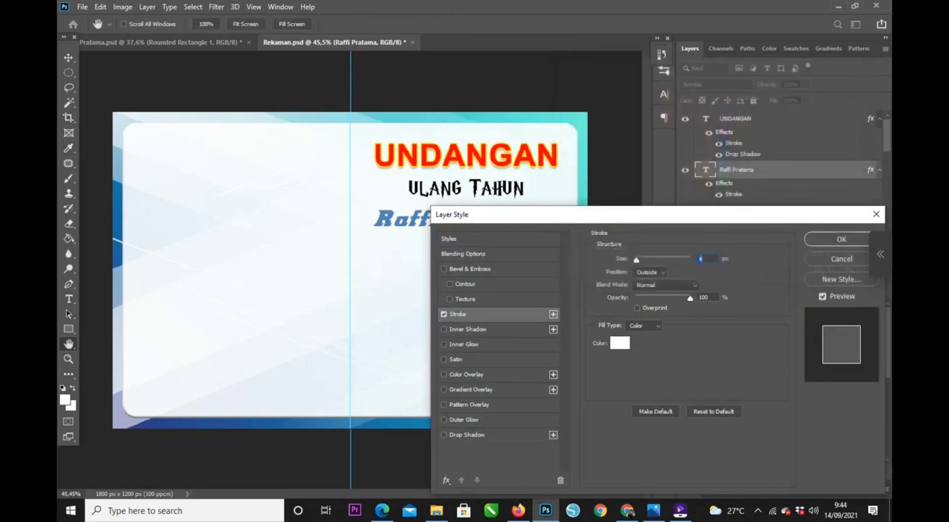
Enable a Drop Shadow on the name text, increase its white stroke size to 7 px, and apply the layer style.
click(467, 434)
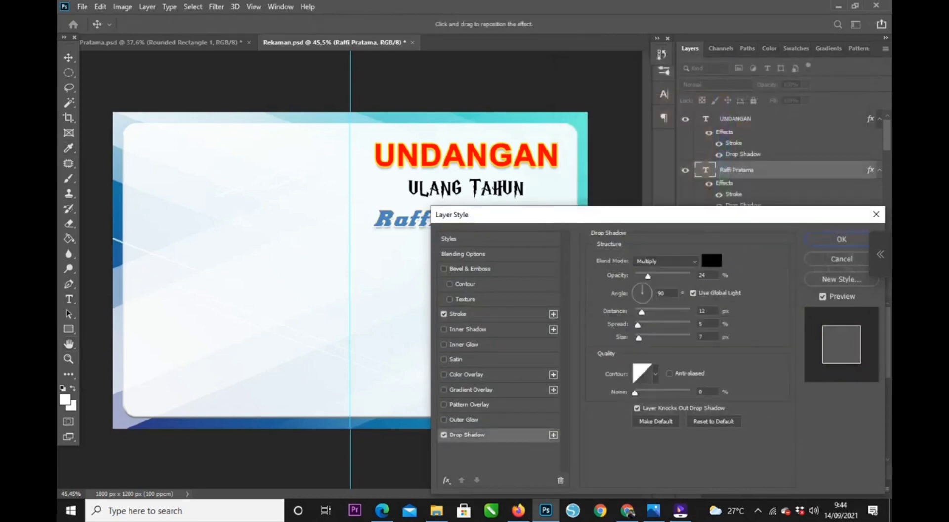
click(458, 314)
drag(636, 259, 640, 260)
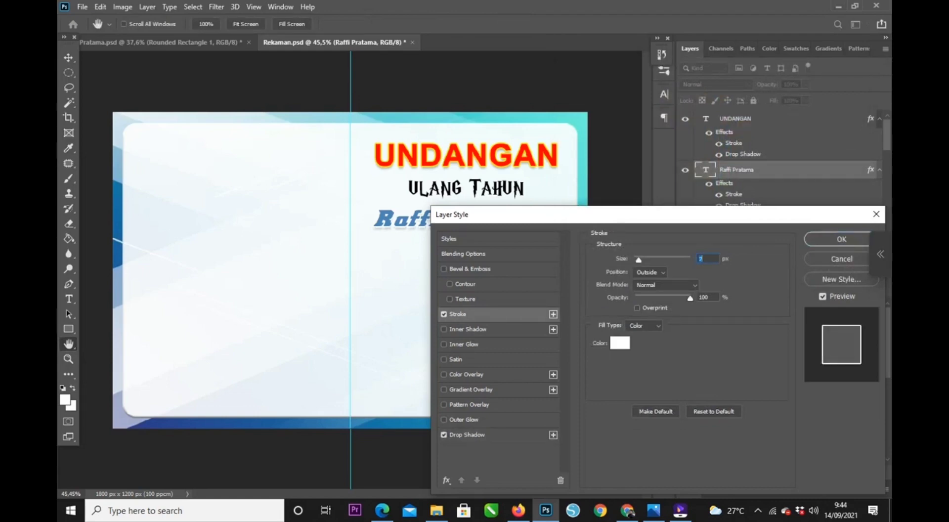
click(842, 239)
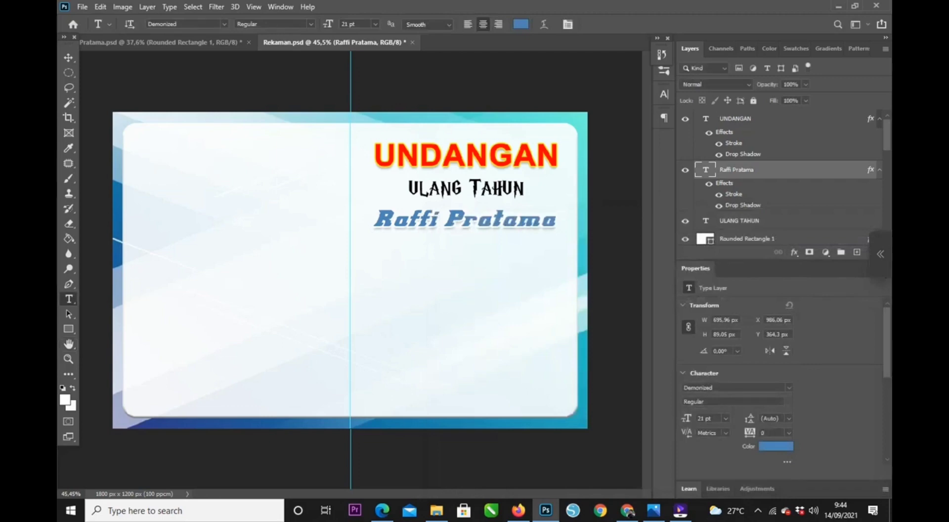
Copy the balloon and confetti artwork from the other open invitation document into Rekaman.psd and place it beneath the name text.
key(v)
scroll(350, 270, down, 2)
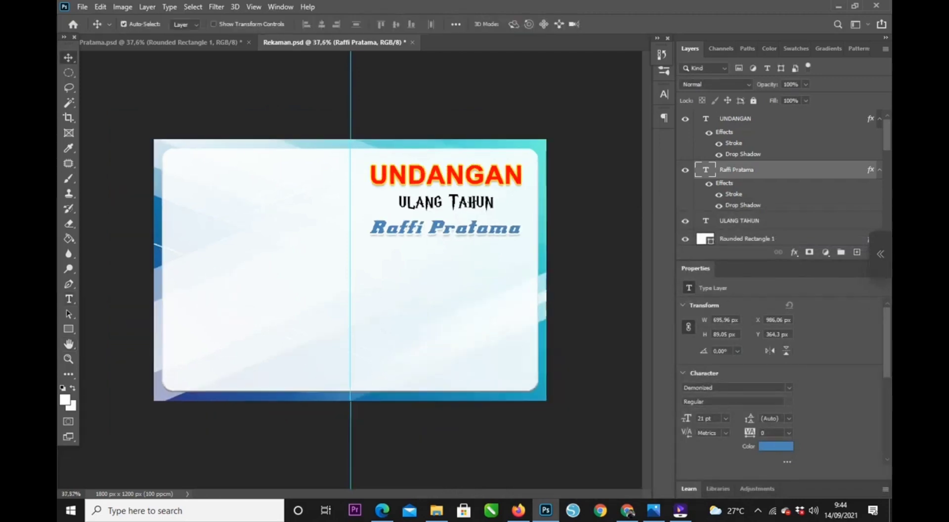
scroll(349, 270, up, 1)
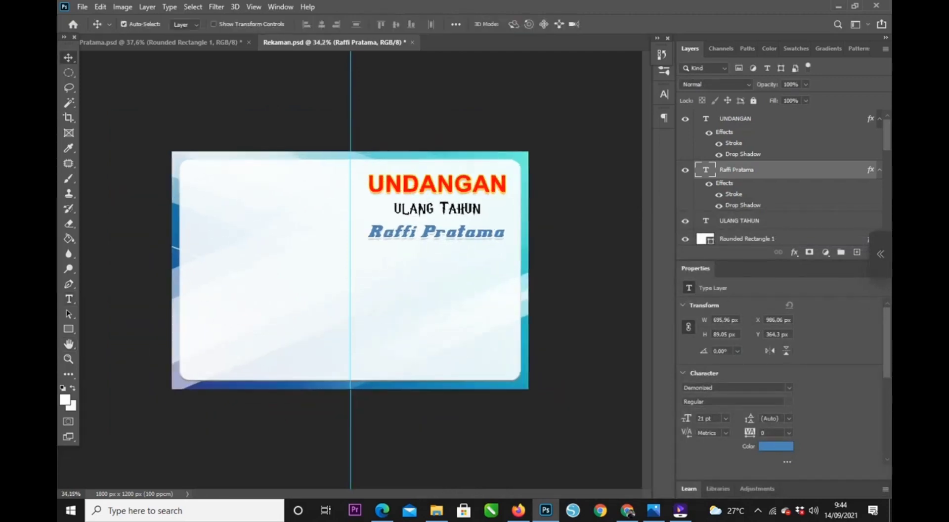
scroll(350, 270, up, 1)
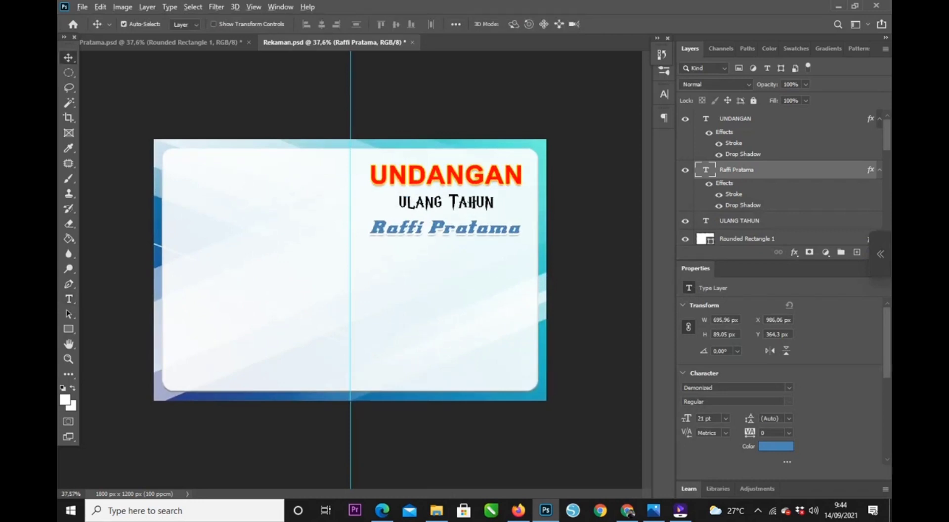
scroll(350, 269, down, 1)
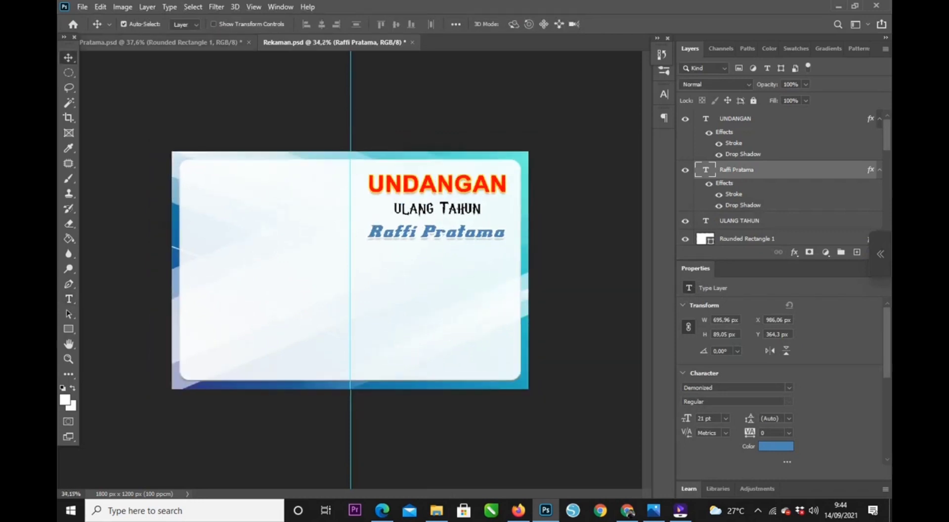
click(189, 42)
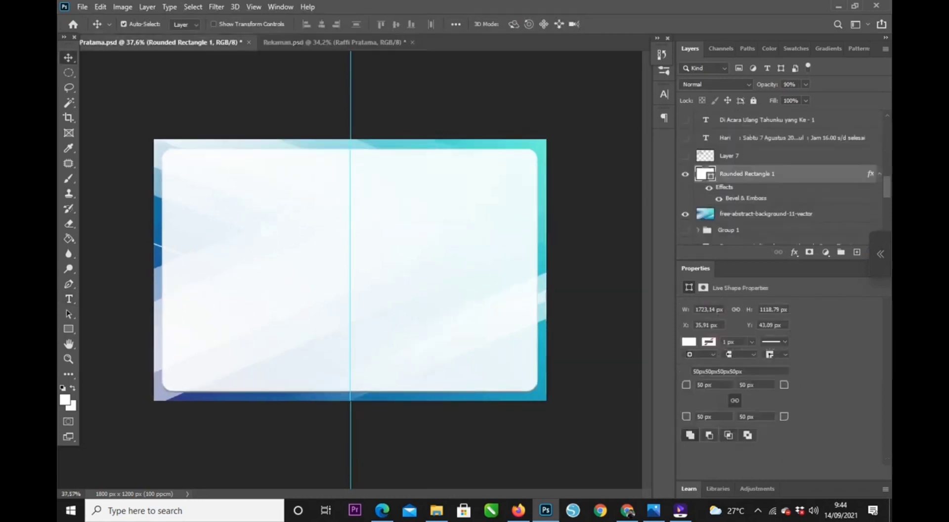
scroll(781, 173, down, 2)
scroll(781, 178, down, 4)
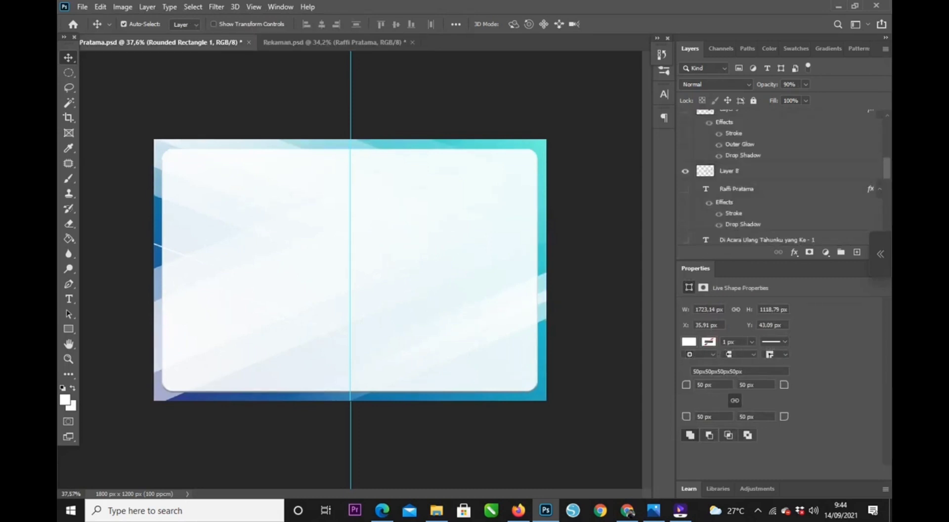
drag(495, 250, 352, 43)
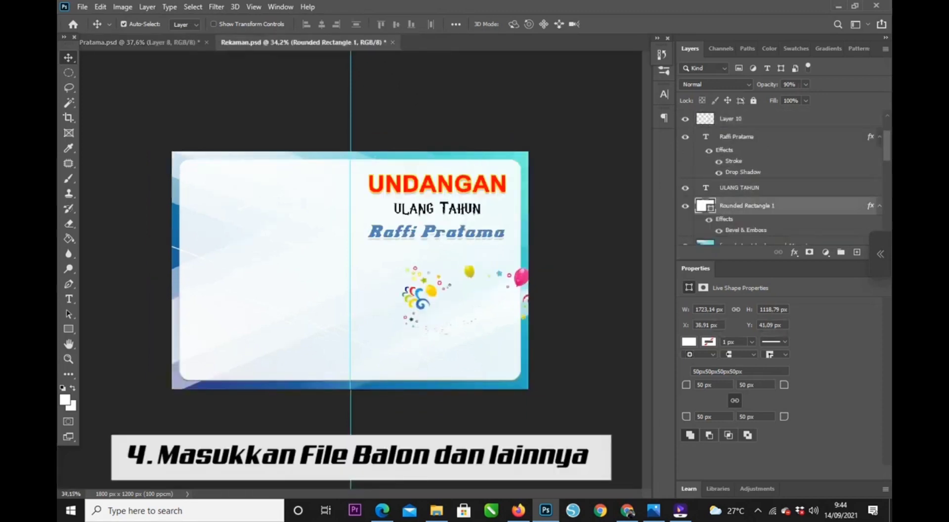
drag(527, 255, 487, 236)
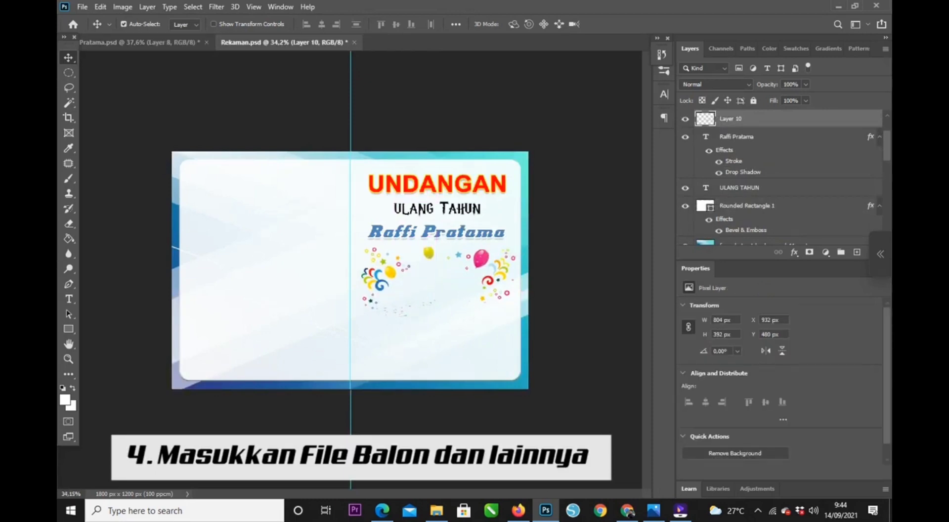
Copy the round child photo on Layer 11 from the other document into Rekaman.psd and center it between the balloons beneath the name.
click(139, 42)
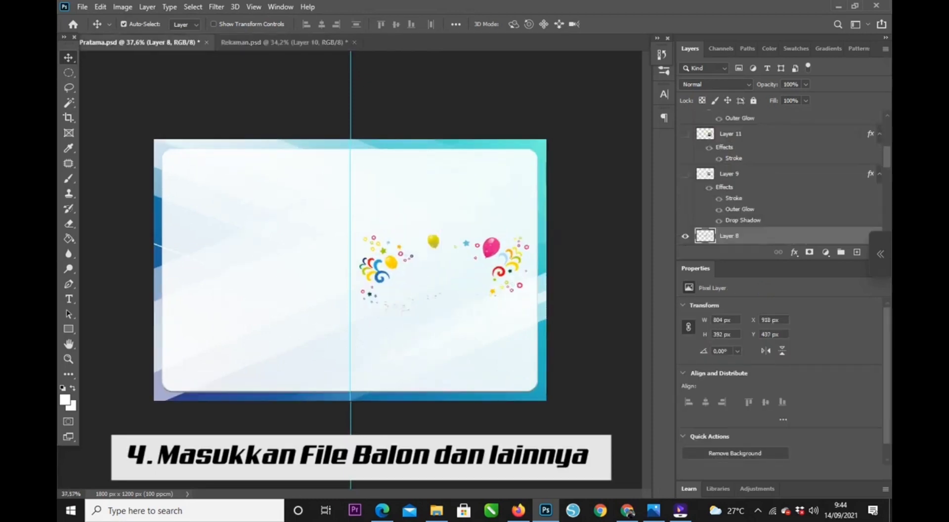
scroll(742, 187, up, 1)
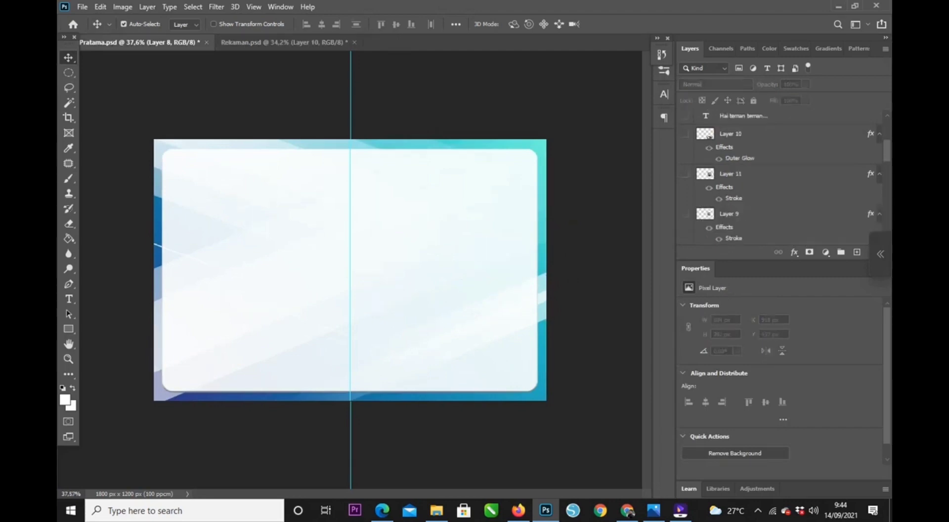
click(742, 174)
drag(736, 174, 321, 184)
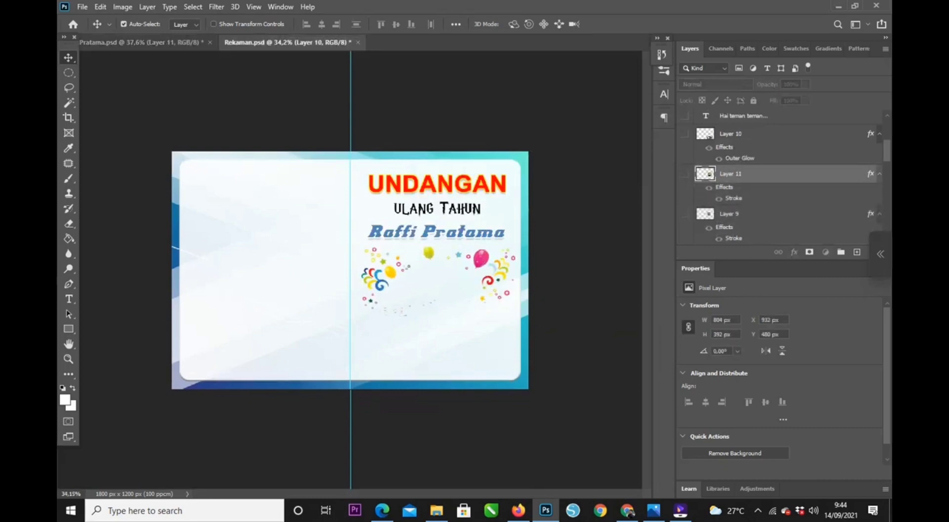
click(685, 118)
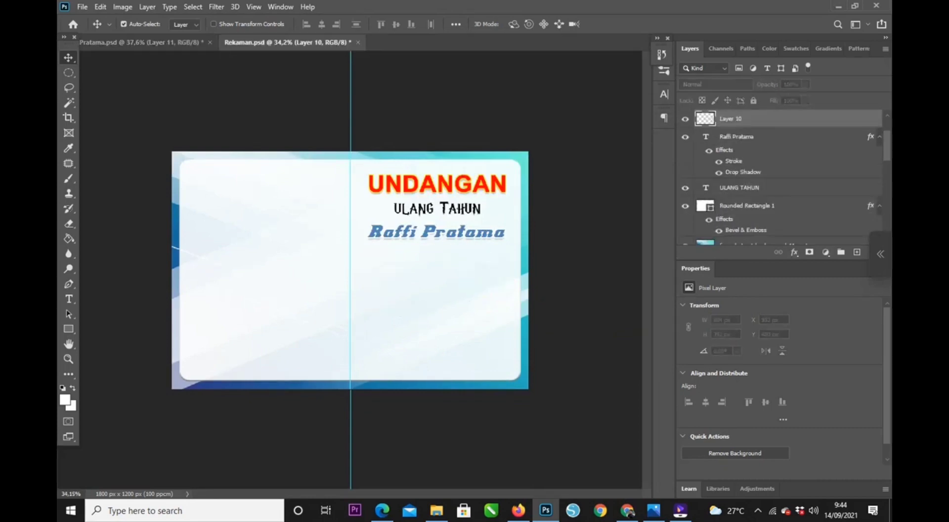
scroll(742, 178, up, 1)
scroll(741, 178, down, 2)
scroll(781, 178, down, 4)
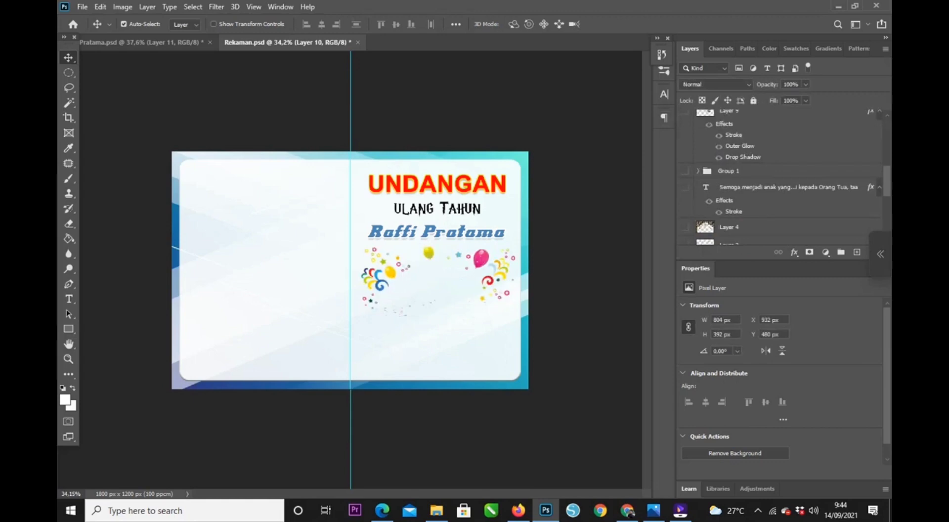
click(140, 42)
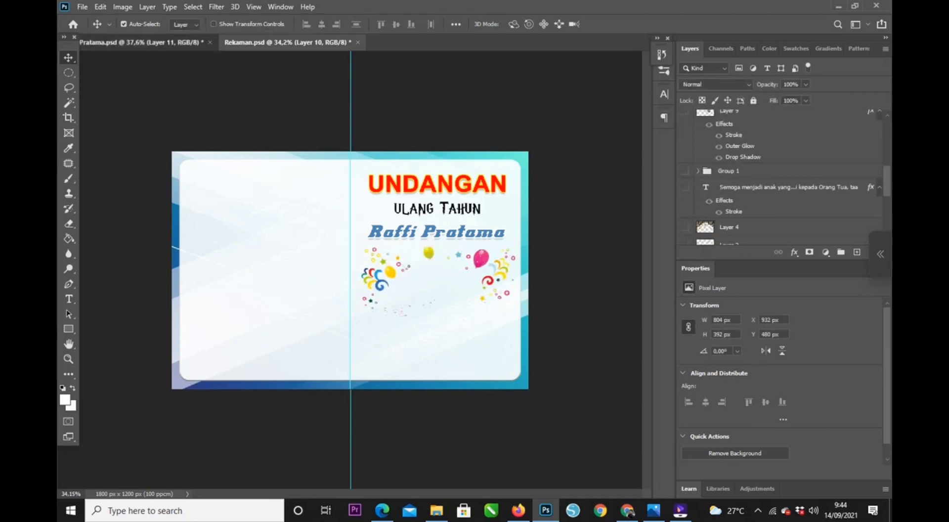
drag(730, 118, 297, 262)
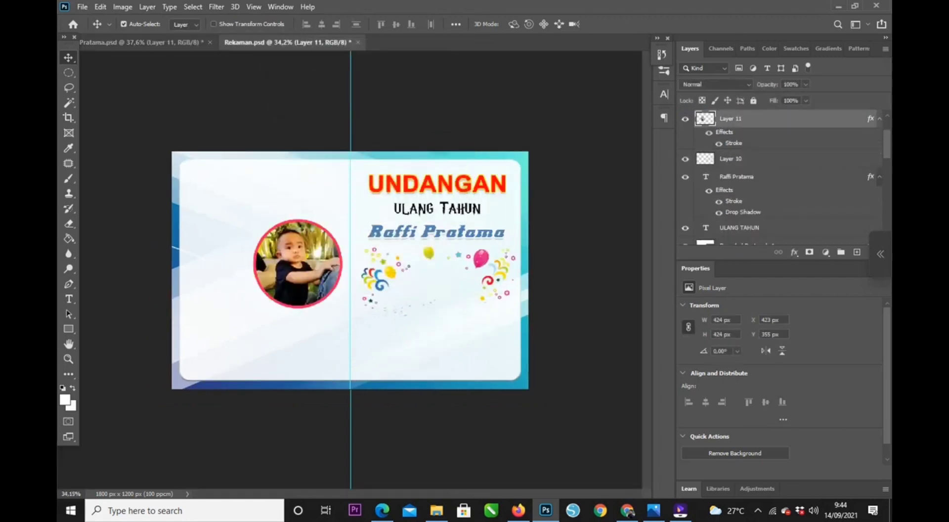
drag(339, 241, 458, 267)
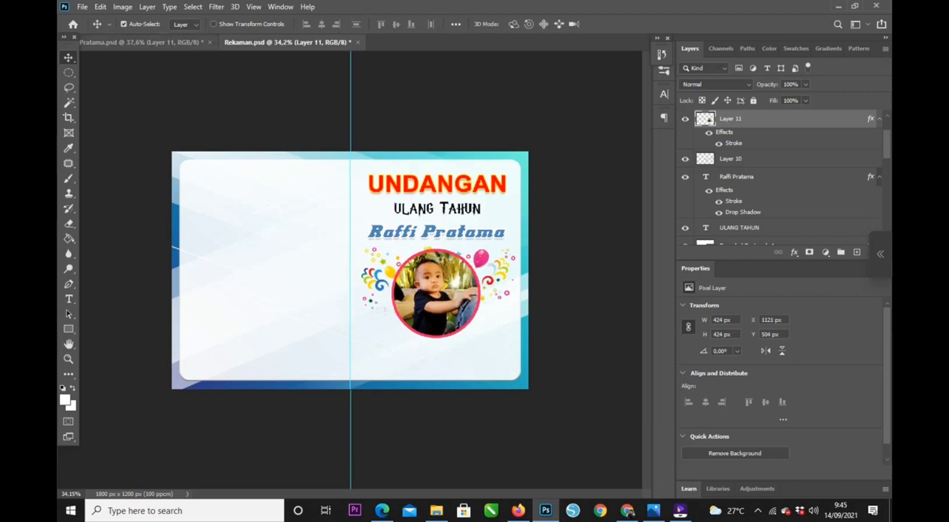
Copy the Transformers character artwork on Layer 10 from the other document into Rekaman.psd and place it beneath the round photo.
click(143, 43)
scroll(781, 178, down, 3)
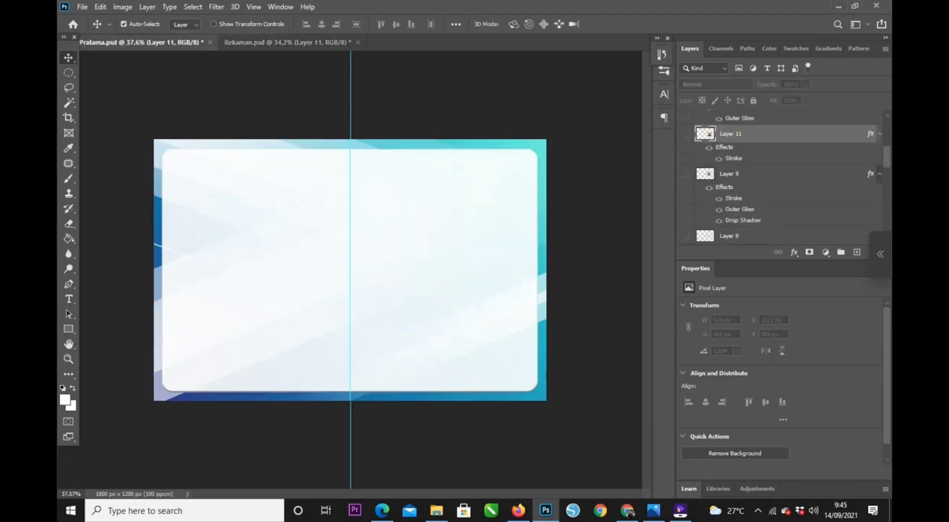
scroll(781, 178, up, 5)
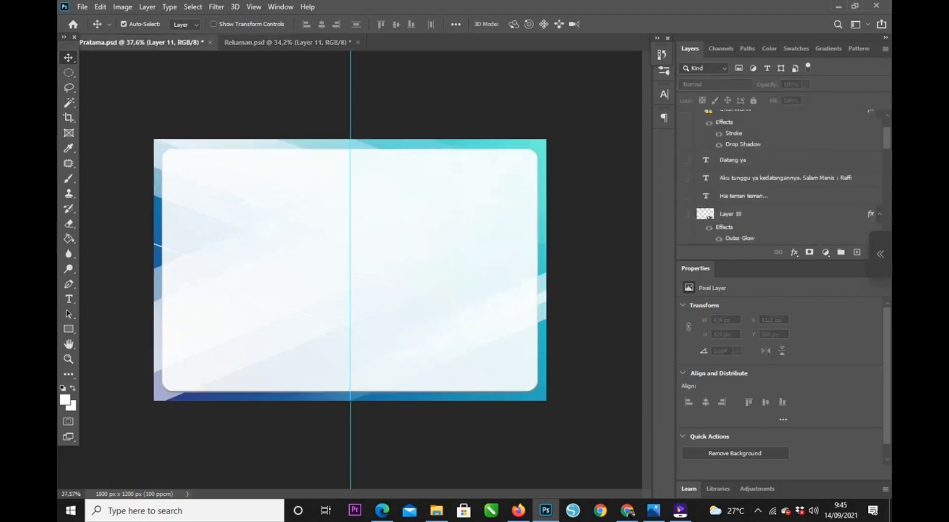
scroll(781, 178, down, 3)
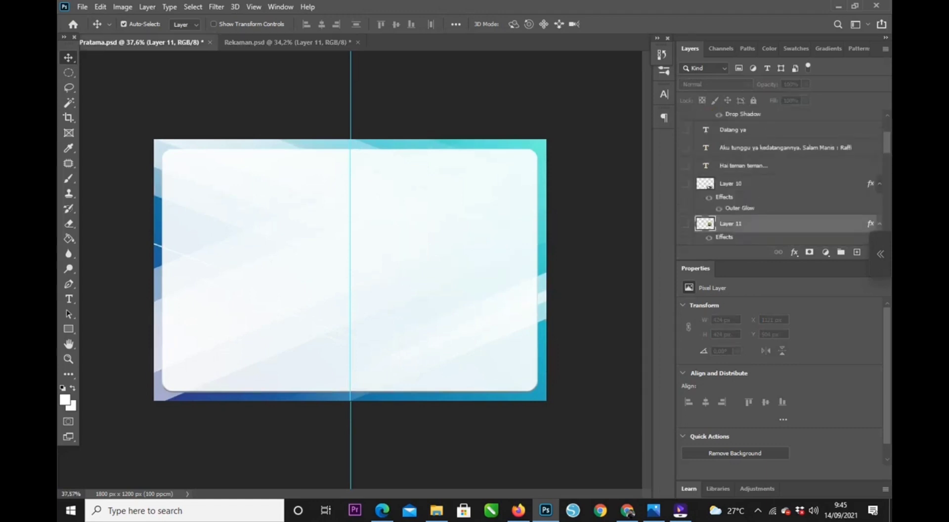
drag(706, 183, 434, 320)
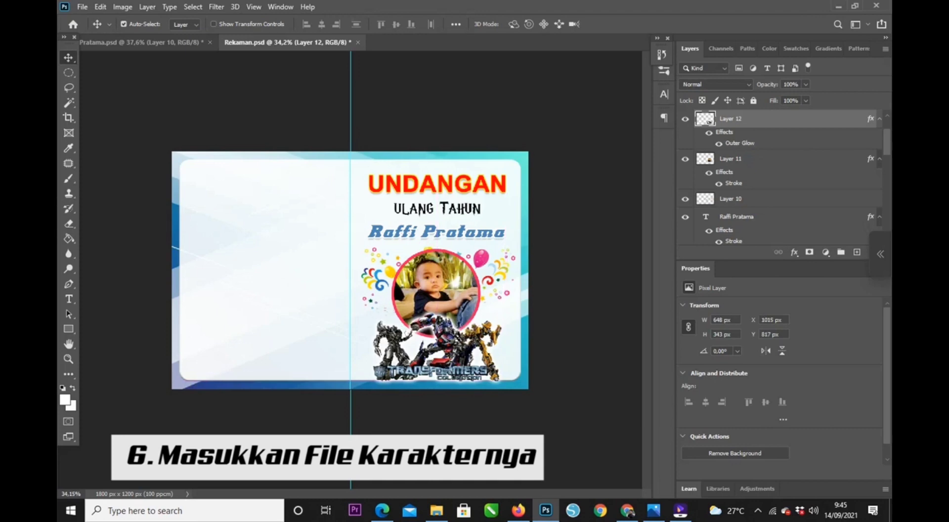
Duplicate the "ULANG TAHUN" text onto the card's empty half and replace its wording with "Hai teman teman..." and "Datang ya" on two lines.
drag(438, 208, 258, 226)
key(t)
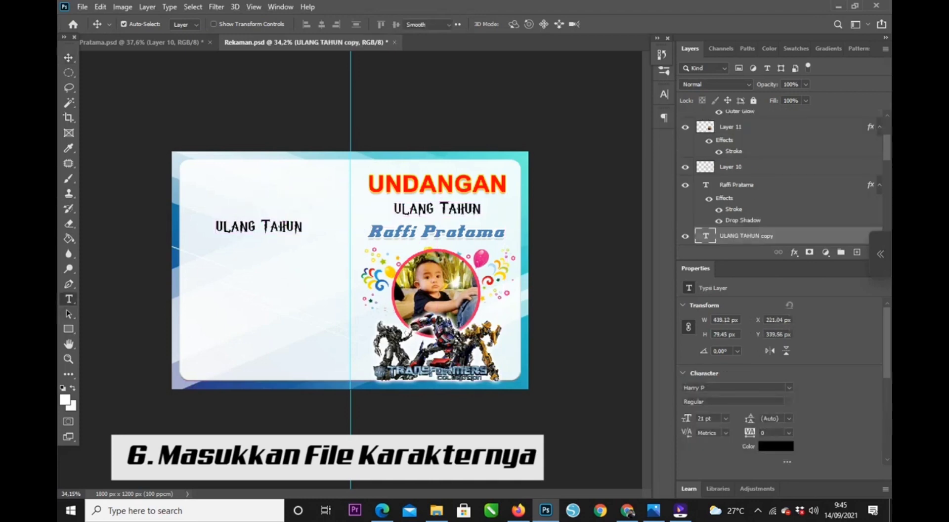
click(278, 226)
key(ctrl+a)
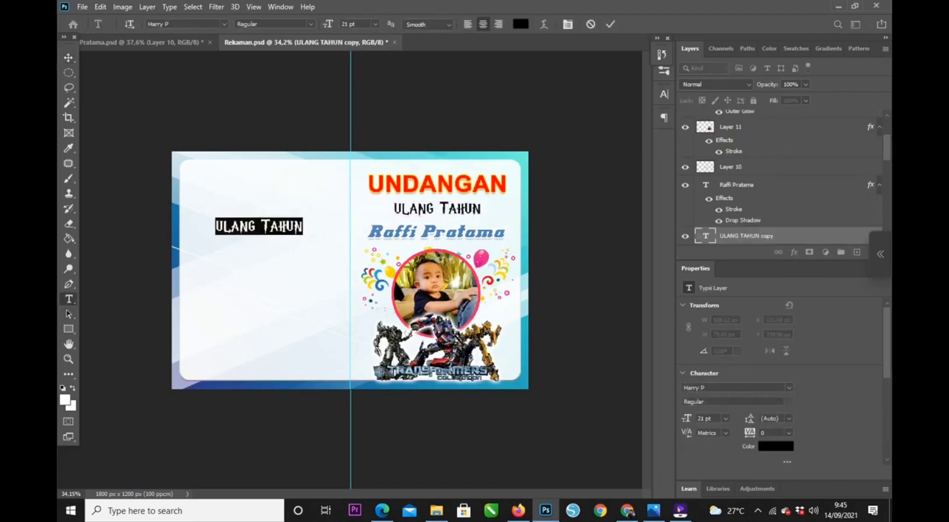
text(Hai )
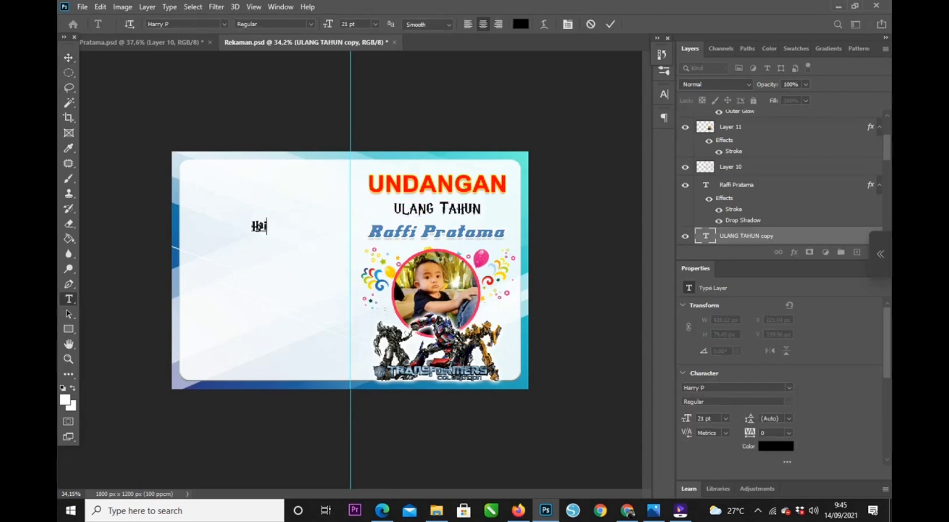
text(teman)
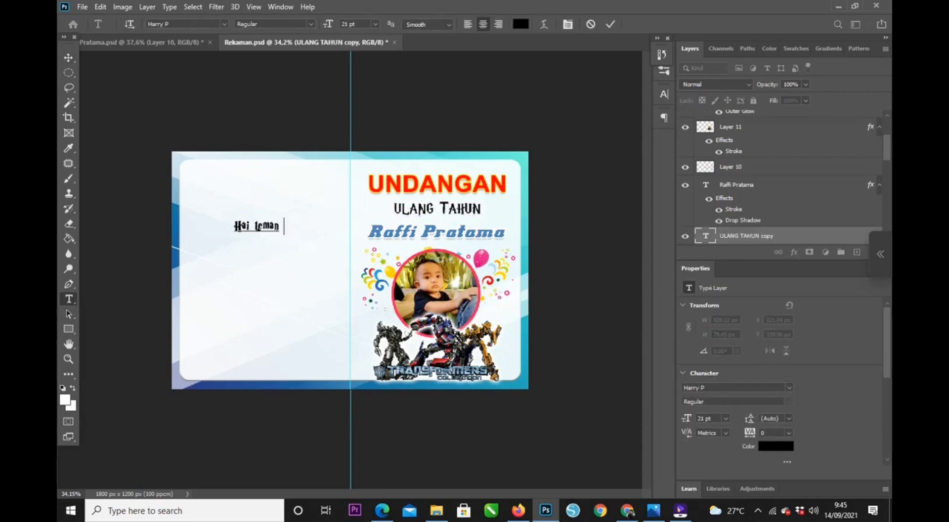
text( teman)
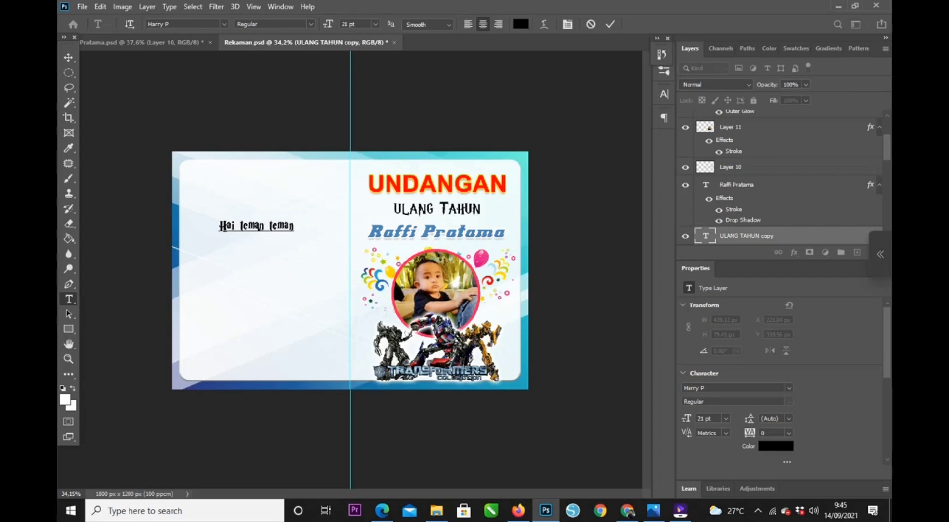
text(..)
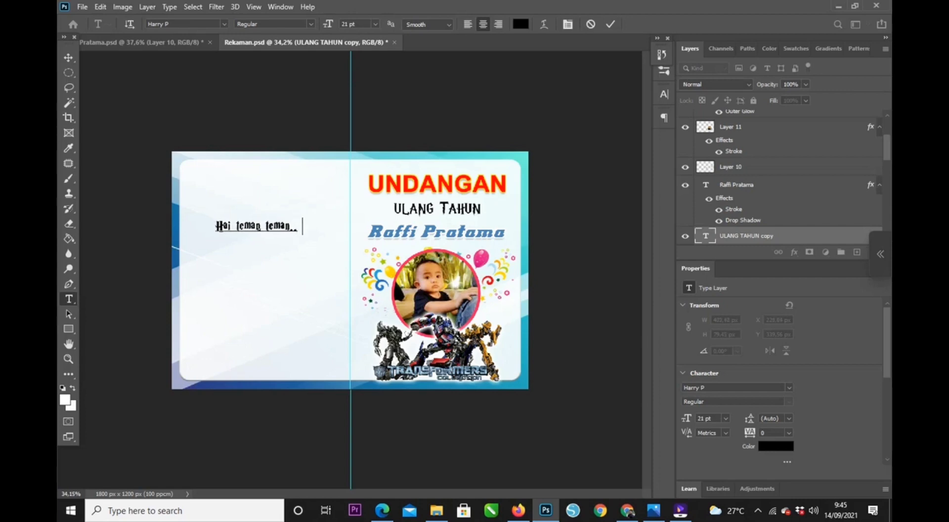
key(BackSpace)
text(.)
key(Return)
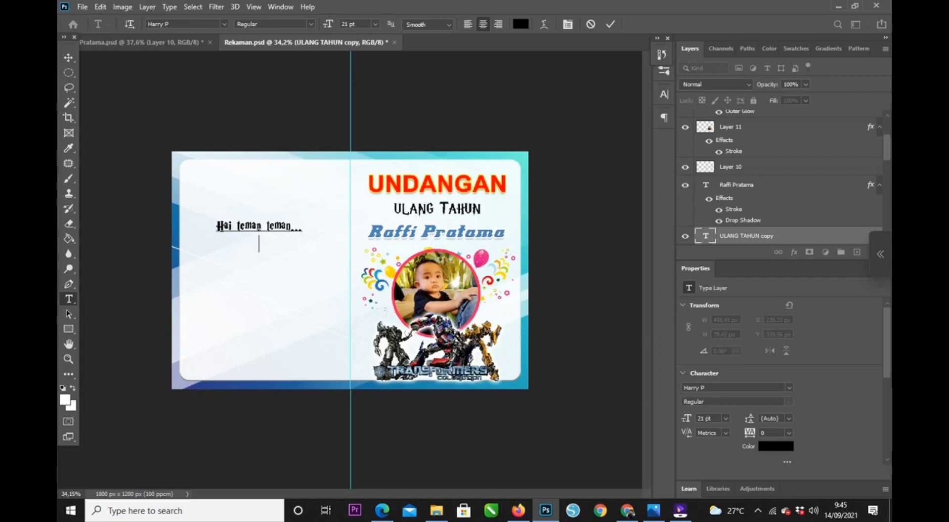
text(Datang ya)
Try out alternative fonts on the whole two-line greeting, from Aklatanic TSO through Bodoni Bk BT.
key(ctrl+a)
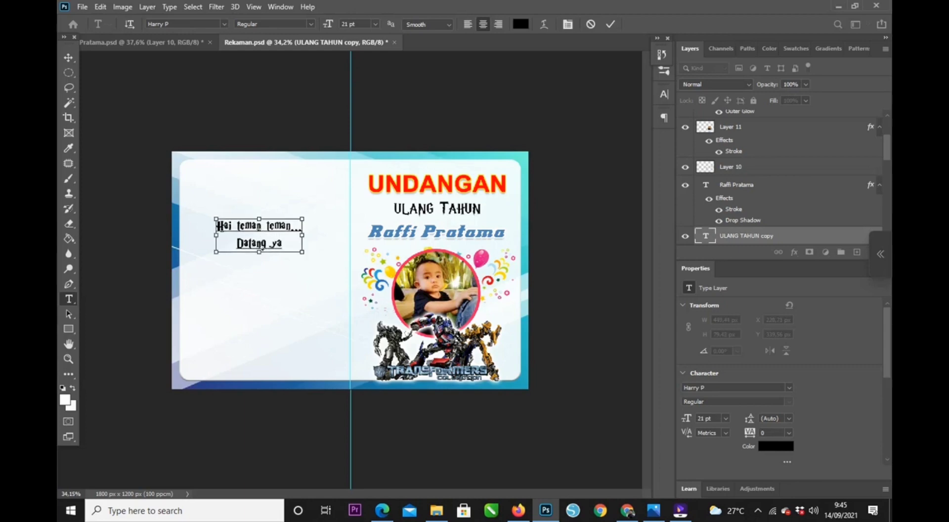
click(168, 24)
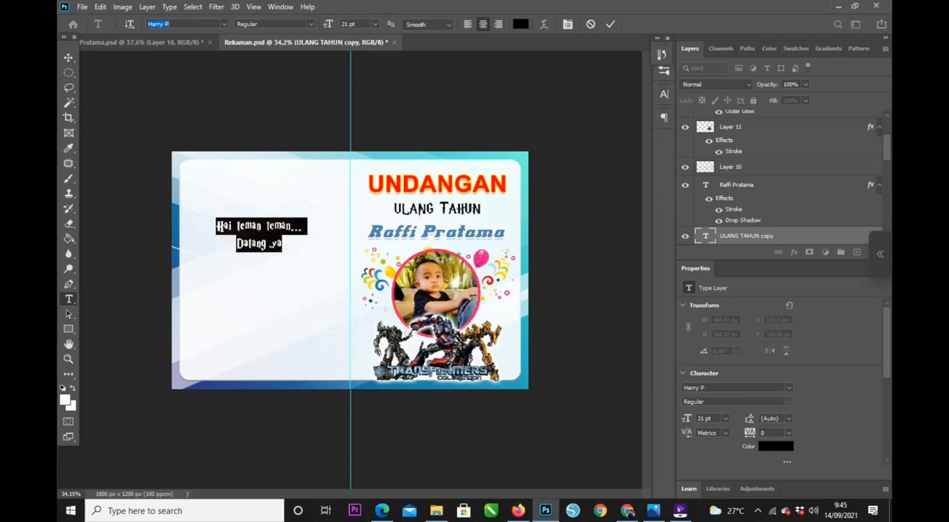
click(225, 24)
click(180, 81)
key(Down)
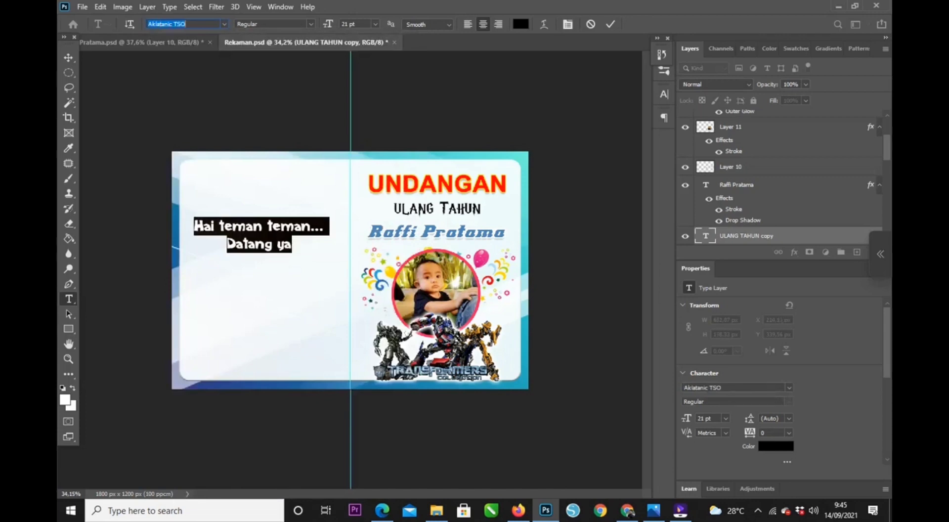
key(Down)
key(Down)
key(Down)
key(Down)
key(Down)
key(Down)
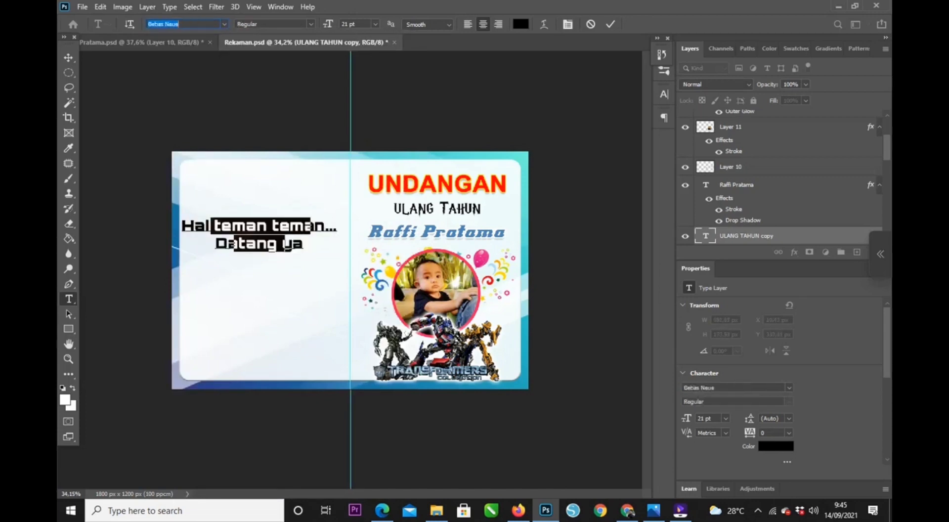
key(Up)
key(Up)
key(Up)
key(Up)
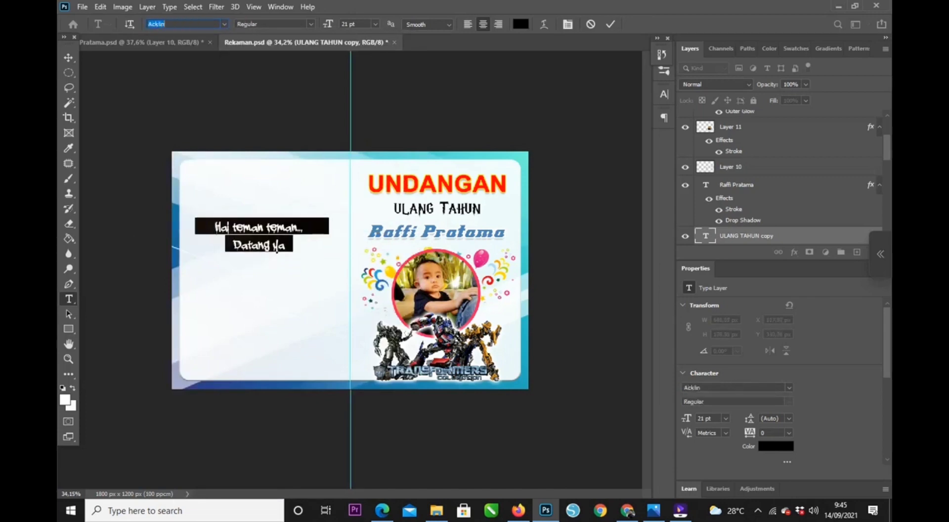
key(Down)
key(Down)
key(Down)
key(Down)
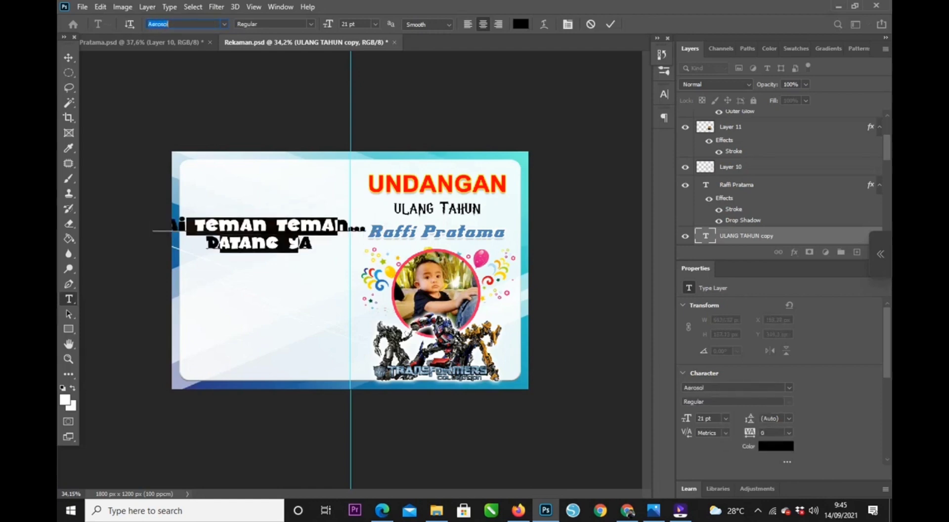
key(Down)
key(Down)
key(Down)
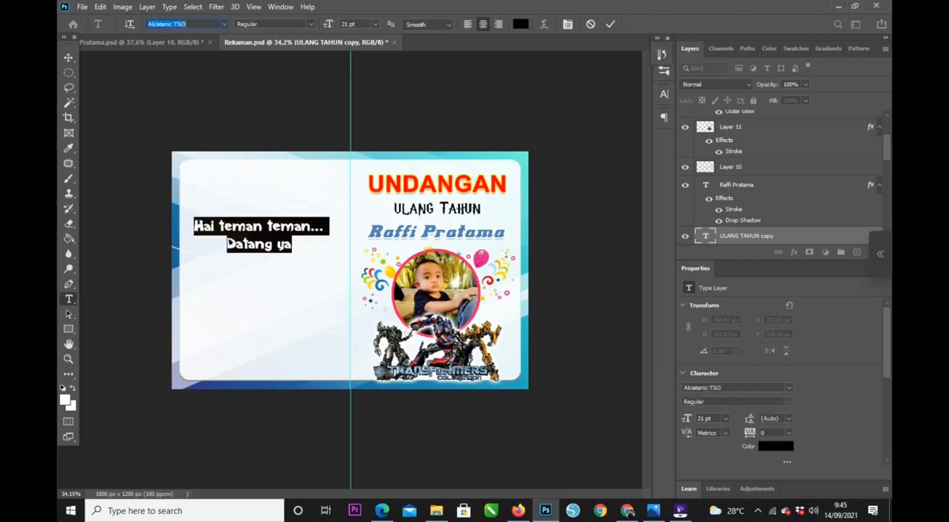
key(Down)
key(Down)
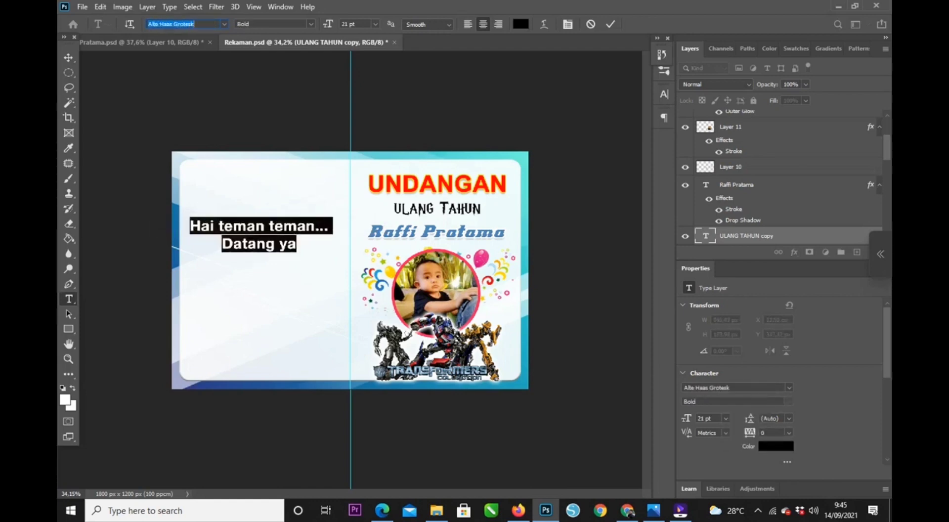
key(Down)
key(Down)
key(Down)
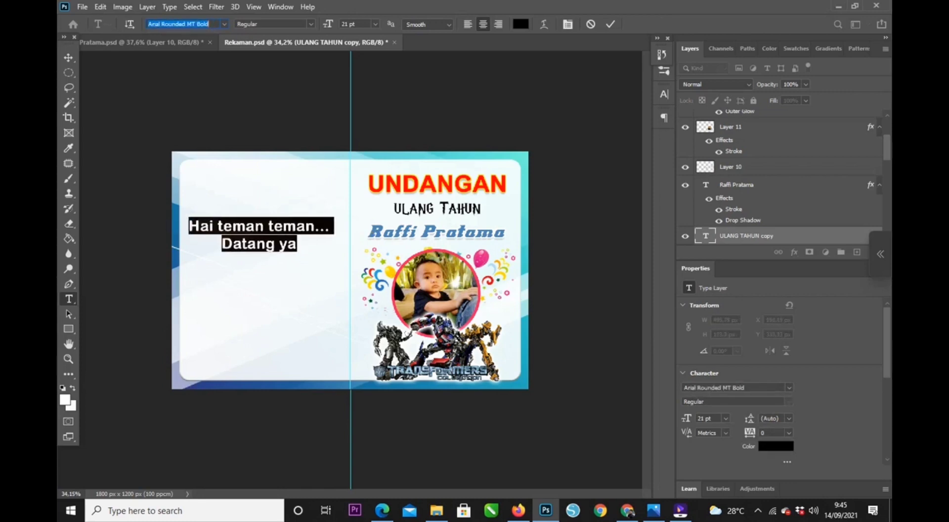
key(Down)
key(Down)
key(Down)
key(Down)
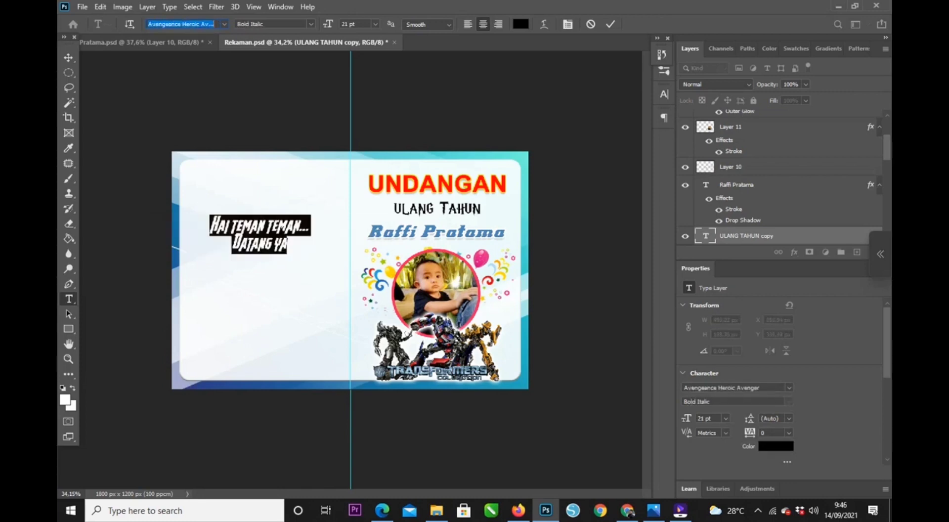
key(Down)
key(Down)
key(Down)
key(Down)
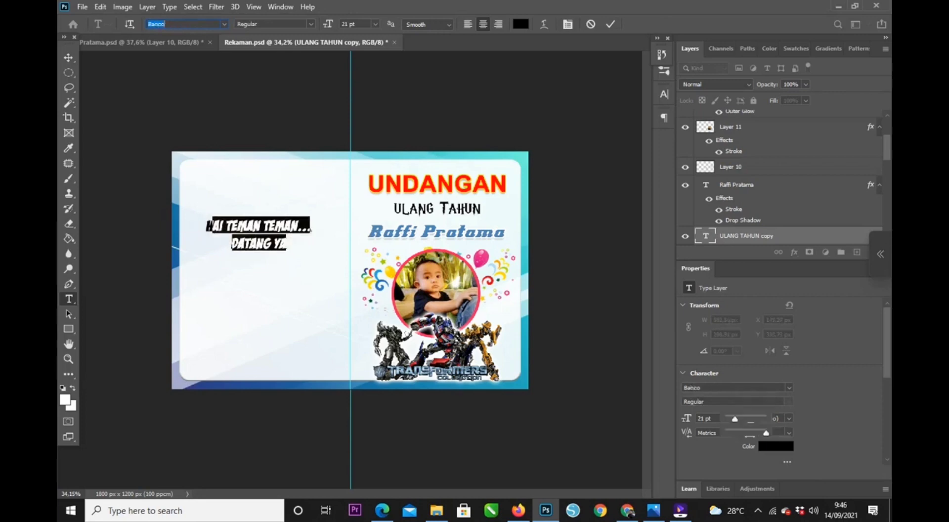
key(Down)
key(Down)
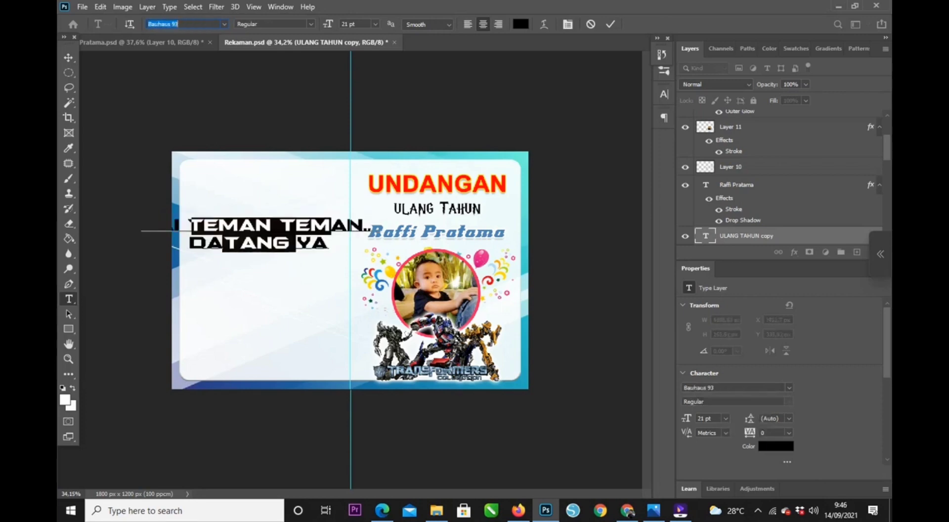
key(Down)
key(Down)
key(Down)
key(Down)
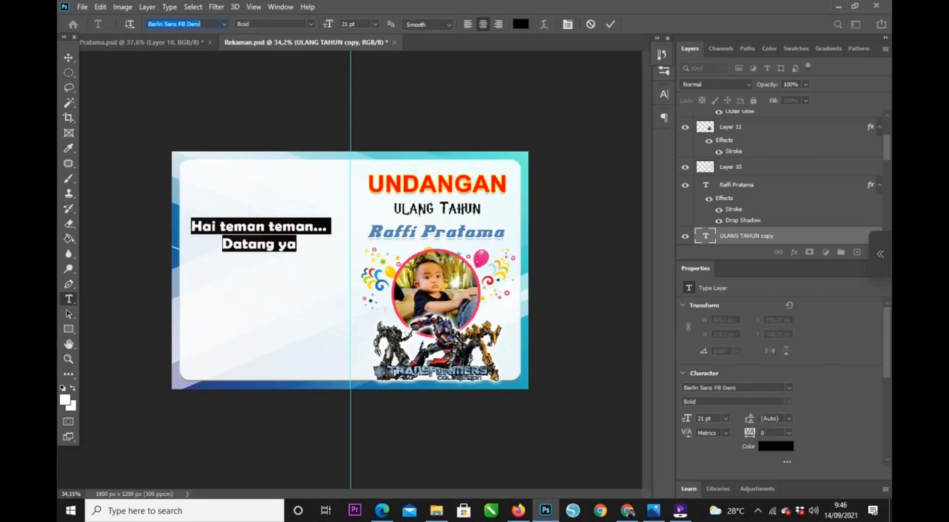
key(Down)
key(Down)
key(Down)
key(Down)
key(Down)
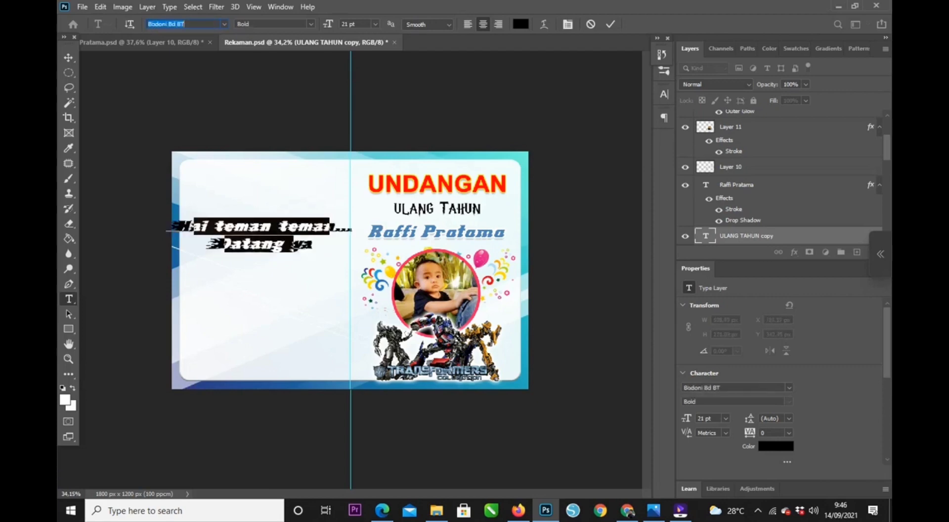
click(224, 24)
key(Escape)
key(Escape)
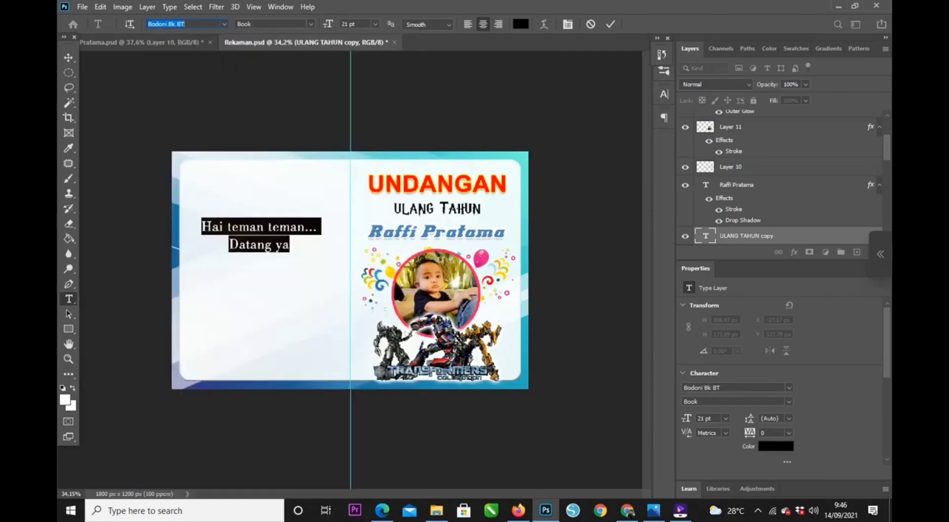
Try out alternative fonts on the whole two-line greeting, working from Harry P through Comic Sans MS.
scroll(350, 270, down, 4)
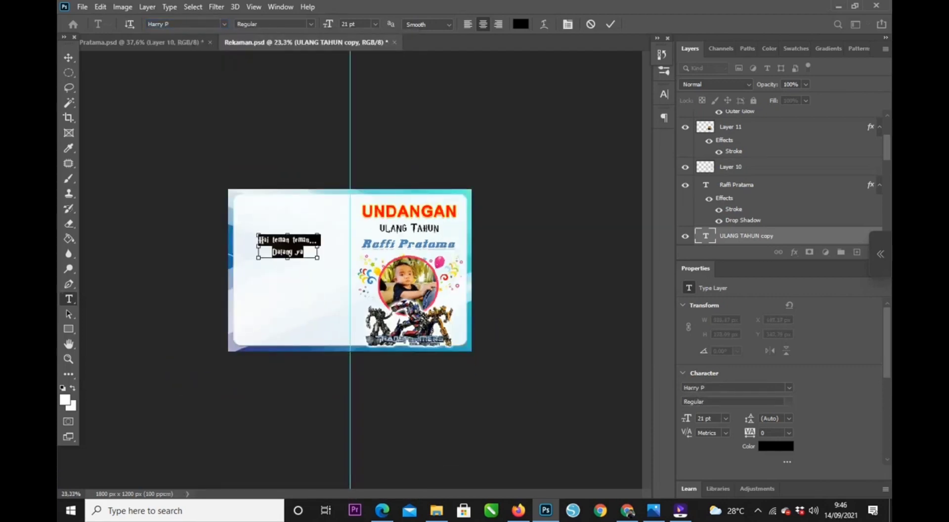
scroll(313, 249, up, 10)
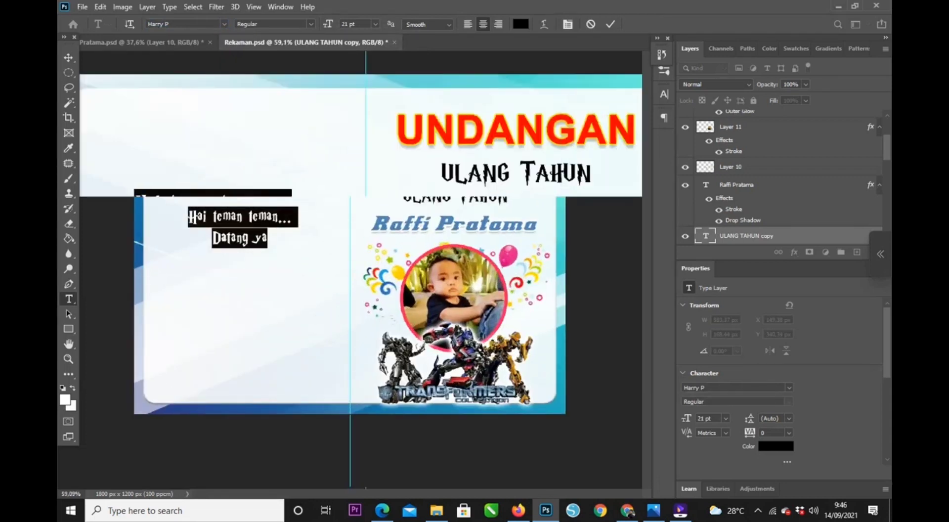
scroll(350, 271, left, 5)
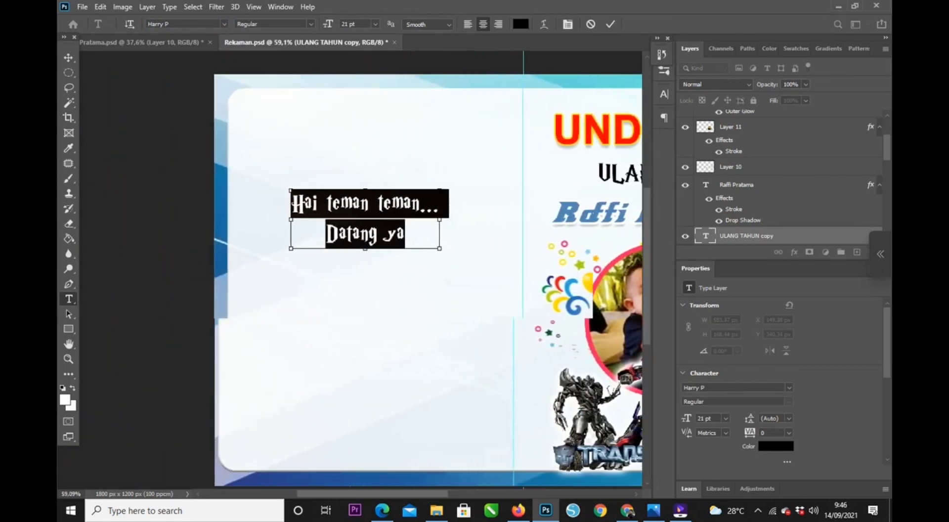
scroll(350, 270, left, 5)
click(224, 25)
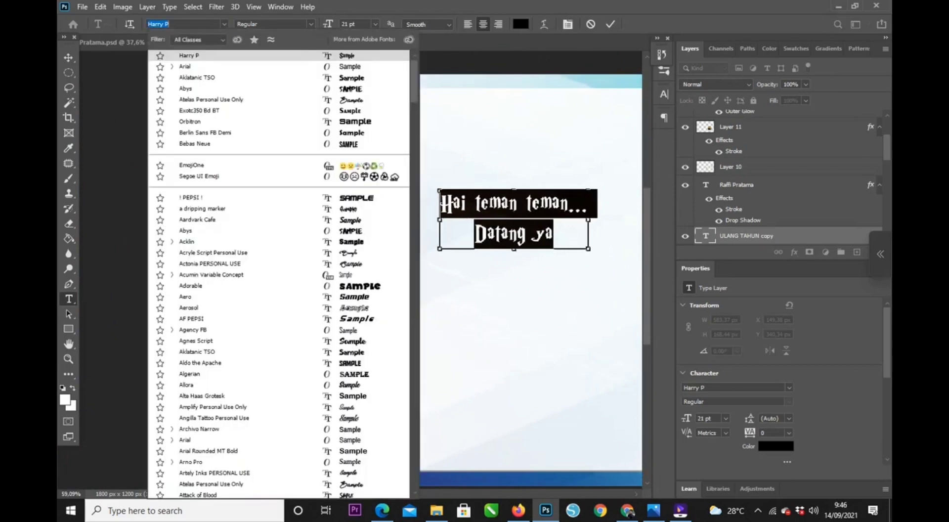
key(Down)
key(Down)
key(Down)
key(Down)
key(Down)
key(Down)
key(Down)
key(Down)
key(Up)
key(Up)
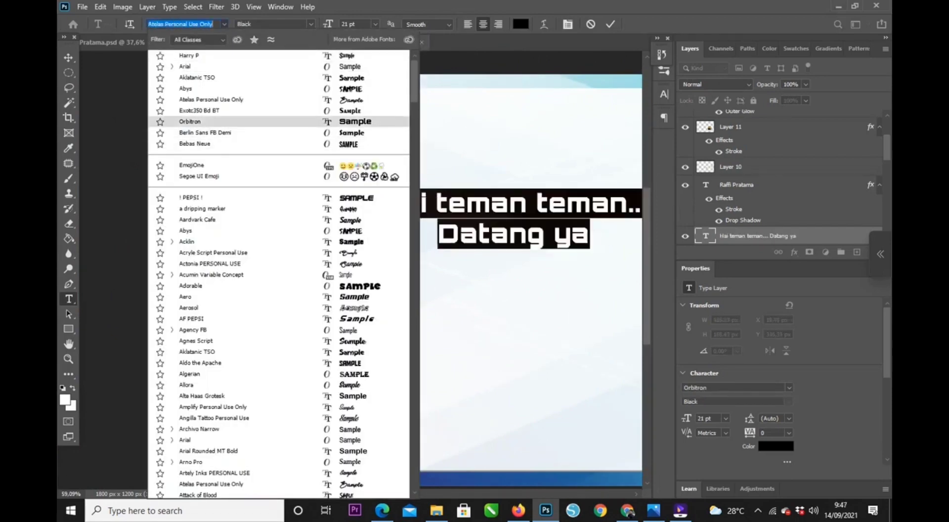
key(Up)
key(Up)
key(Down)
key(Down)
key(Down)
key(Down)
key(Down)
key(Down)
key(Down)
key(Up)
key(Up)
key(Up)
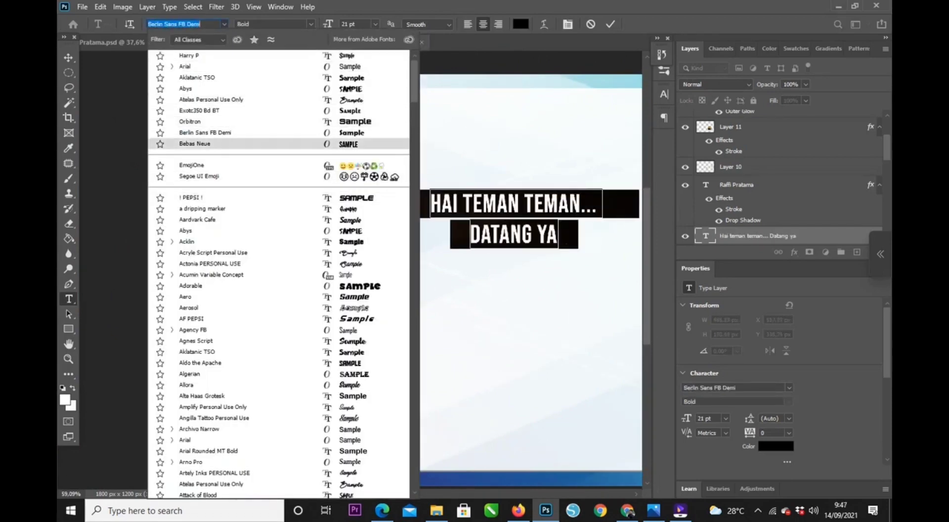
key(Down)
key(Down)
key(Down)
key(Down)
key(Down)
key(Down)
key(Down)
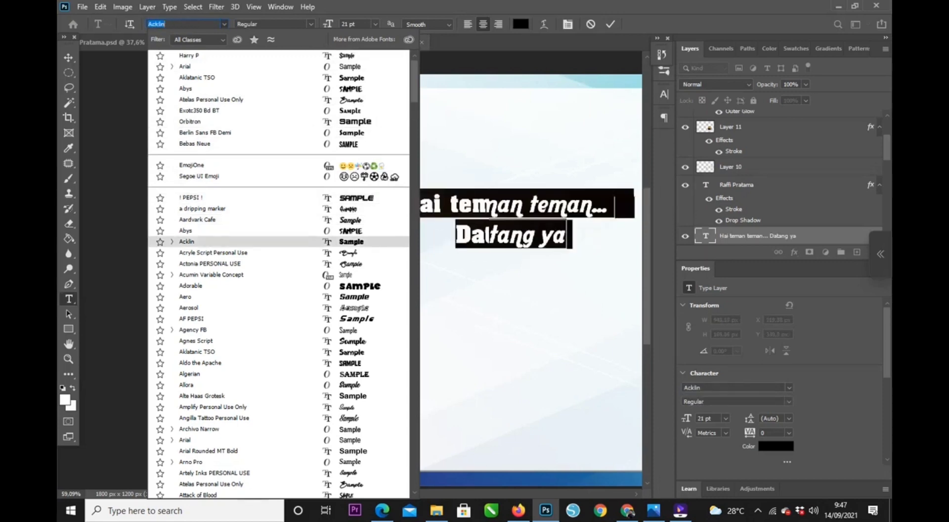
key(Down)
key(Down)
key(Down)
key(Down)
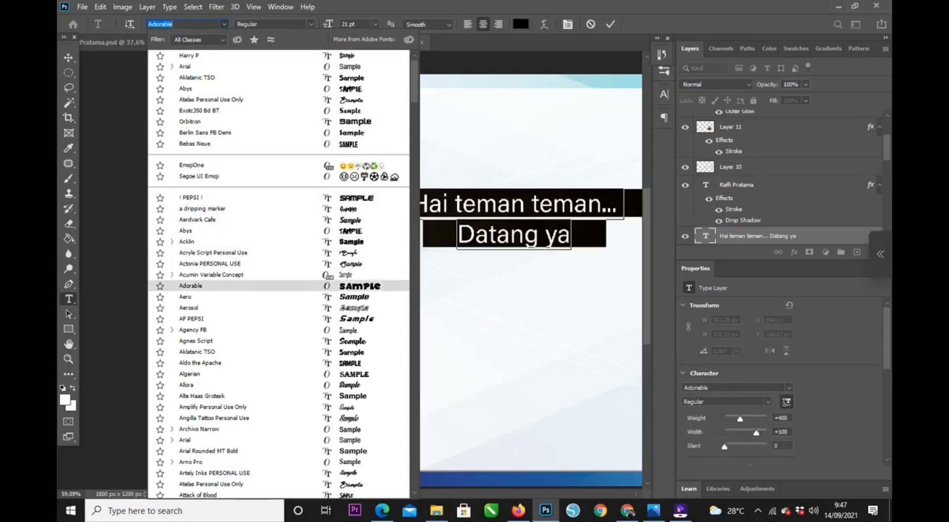
key(Down)
key(Down)
key(Down)
key(Down)
key(Down)
key(Down)
key(Down)
key(Down)
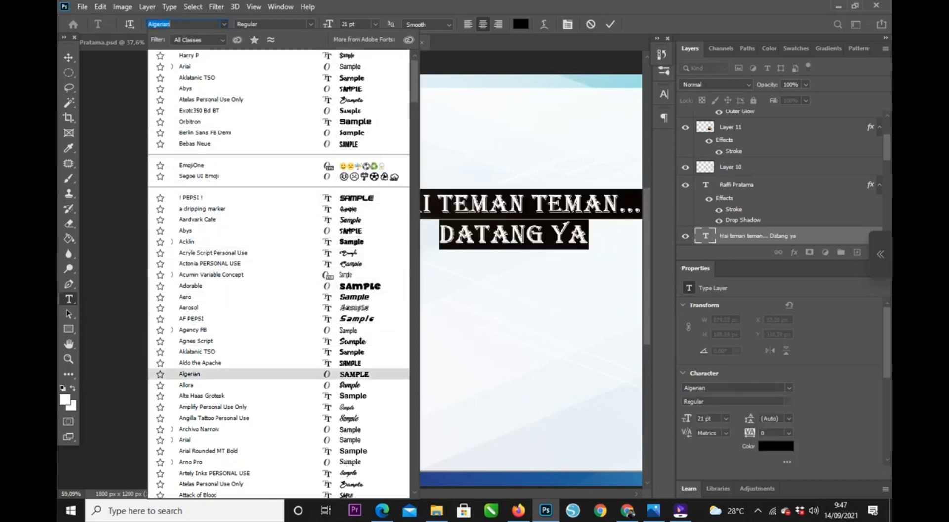
key(Down)
key(Down)
key(Down)
key(Down)
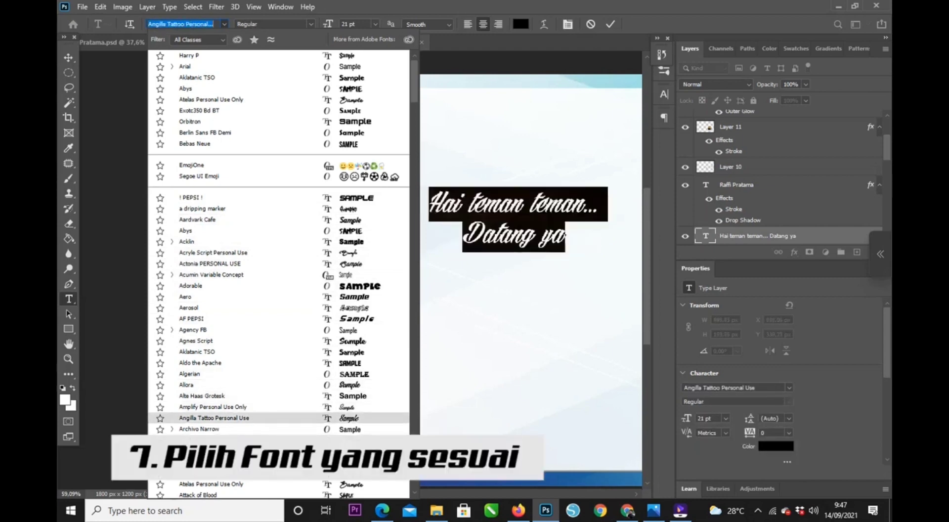
key(Up)
key(Down)
key(Down)
key(Down)
key(Down)
key(Down)
key(Down)
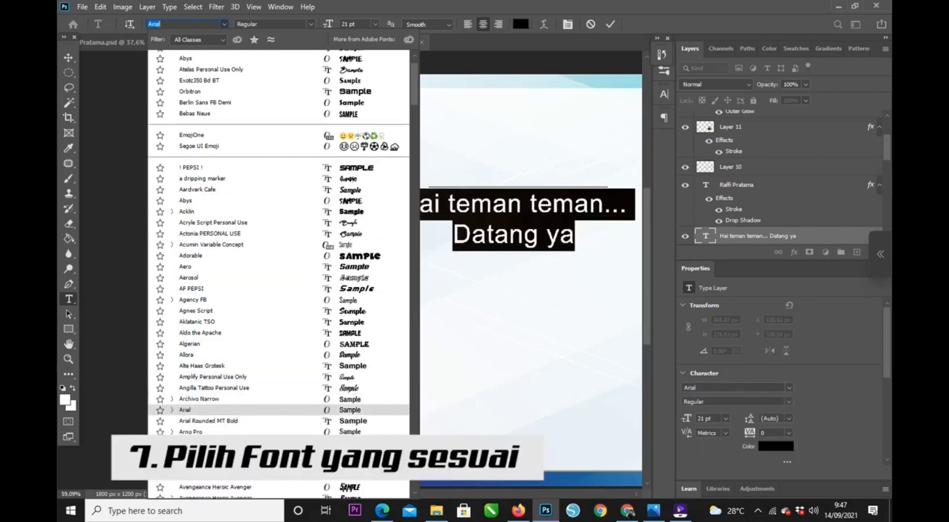
key(Down)
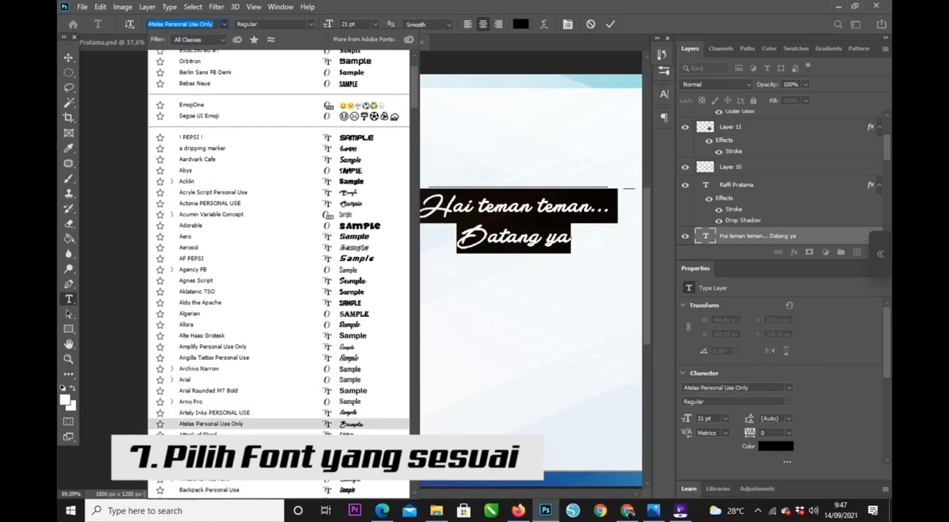
key(Down)
key(Down)
key(Down)
key(Down)
key(Down)
key(Down)
key(Down)
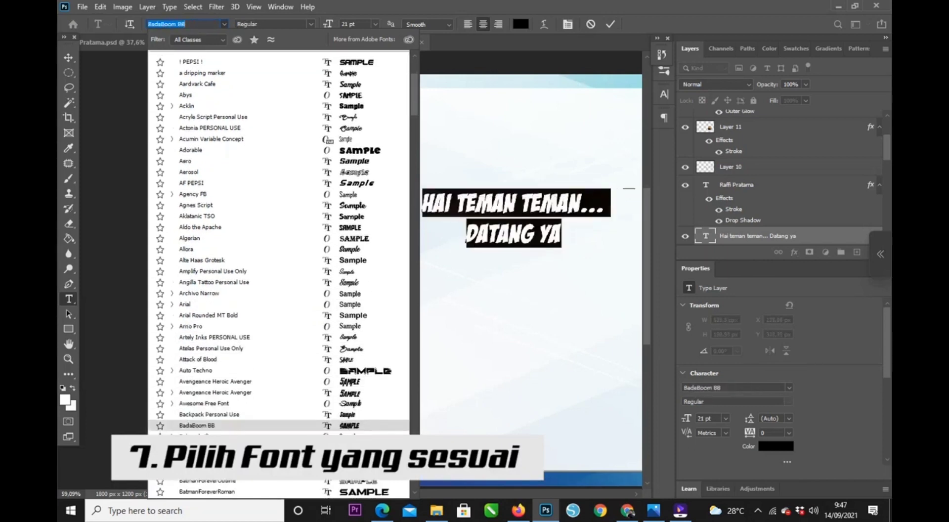
key(Down)
key(Down)
key(Down)
key(Down)
key(Down)
key(Down)
key(Down)
key(Down)
key(Down)
key(Down)
key(Down)
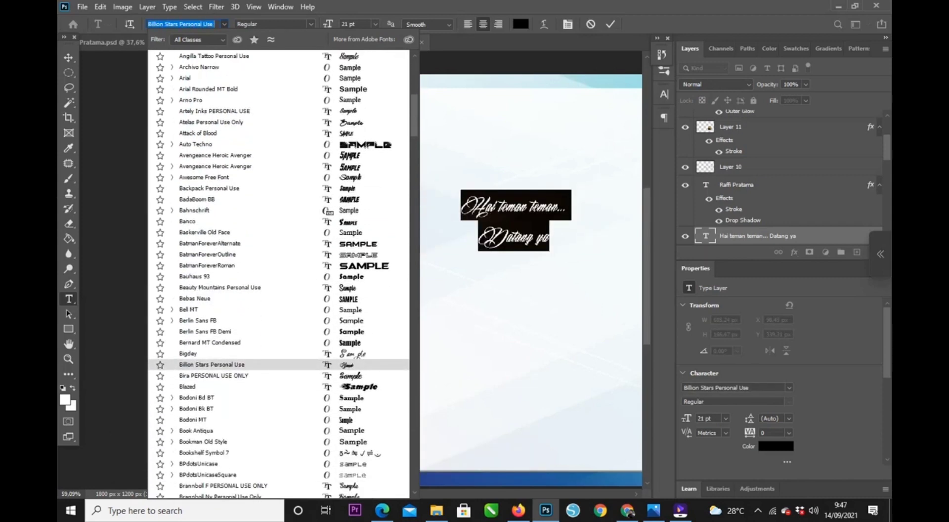
key(Down)
key(Down)
key(Down)
key(Down)
key(Down)
key(Down)
key(Down)
key(Down)
key(Down)
key(Down)
key(Down)
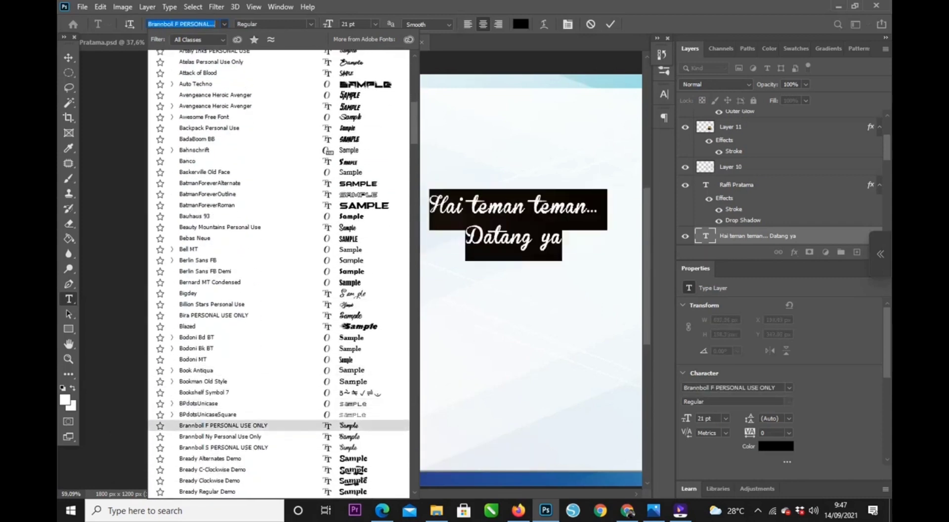
key(Down)
key(Down)
key(Down)
key(Down)
key(Down)
key(Down)
key(Down)
key(Down)
key(Down)
key(Down)
key(Down)
key(Down)
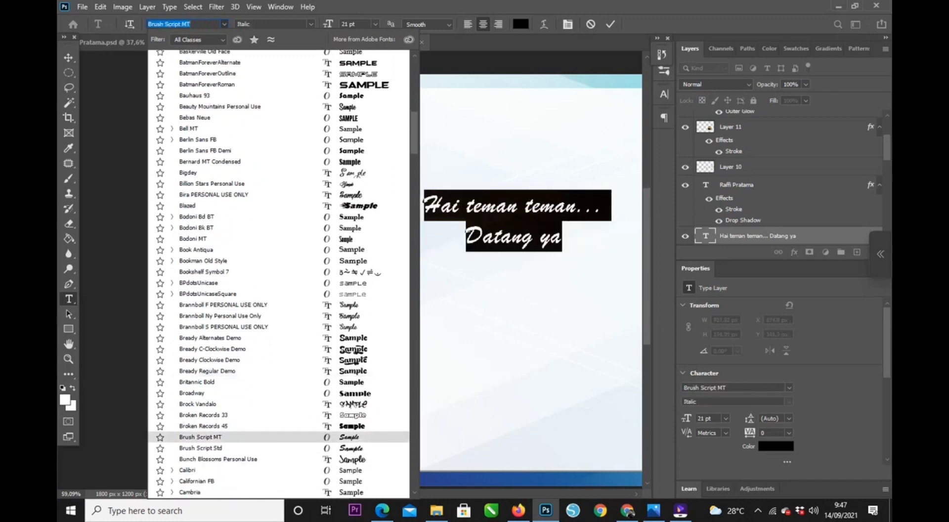
key(Down)
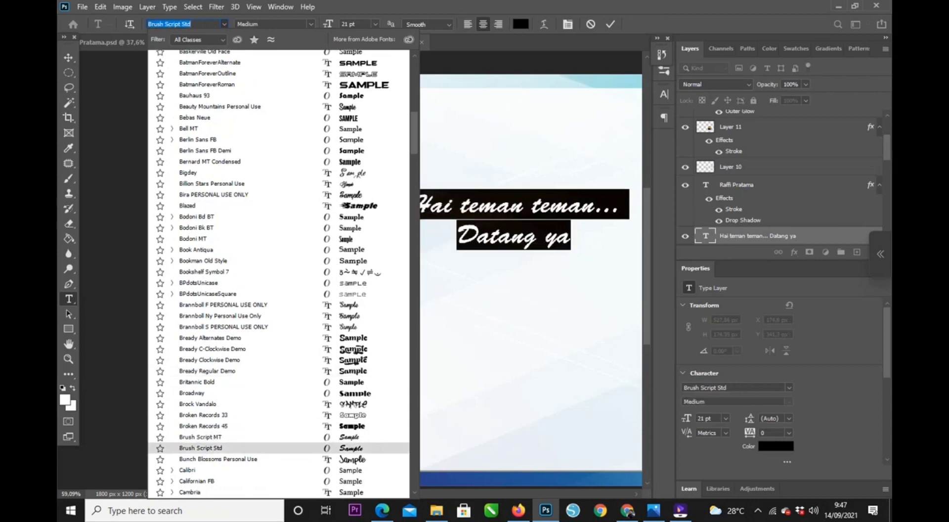
key(Down)
key(Down)
key(Down)
key(Down)
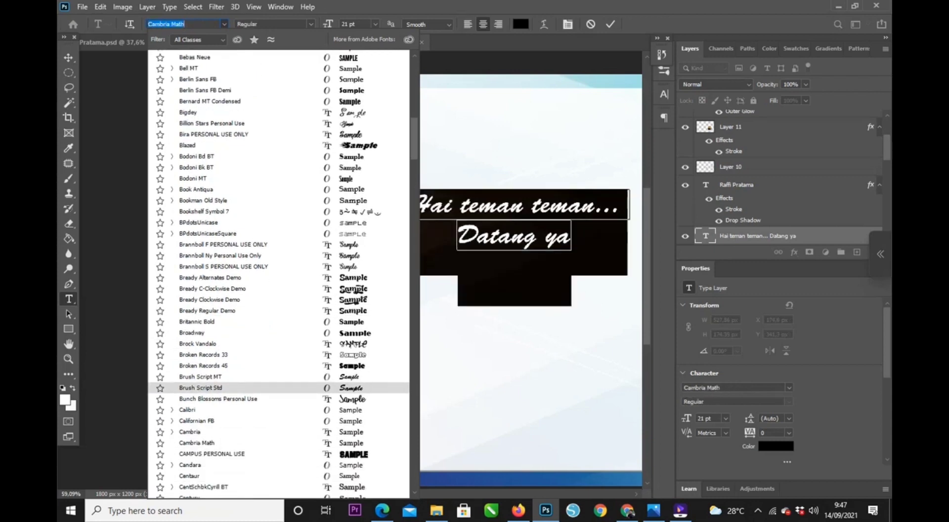
key(Up)
key(Up)
key(Up)
key(Up)
key(Down)
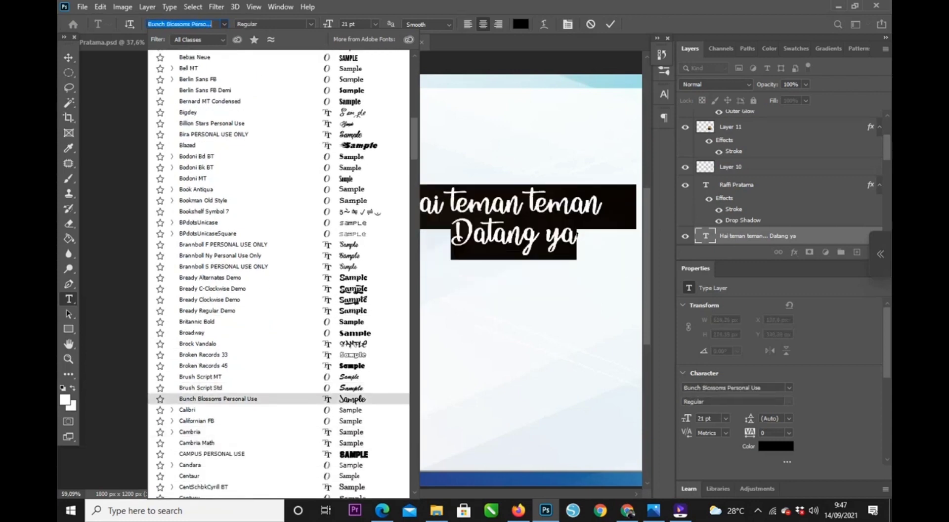
key(Down)
key(Down)
key(Down)
key(Down)
key(Down)
key(Down)
key(Down)
key(Down)
key(Down)
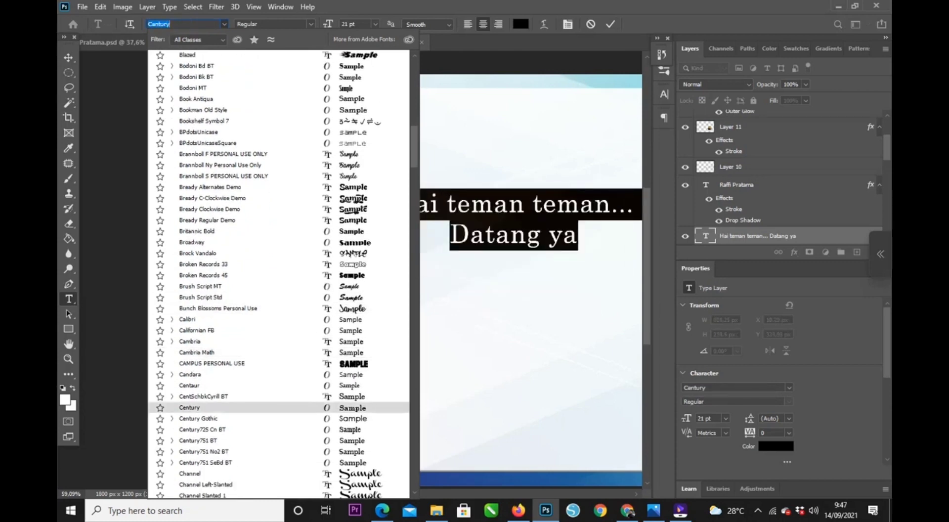
key(Down)
key(Down)
key(Down)
key(Down)
key(Down)
key(Down)
key(Down)
key(Down)
key(Down)
key(Down)
key(Down)
key(Down)
key(Down)
key(Down)
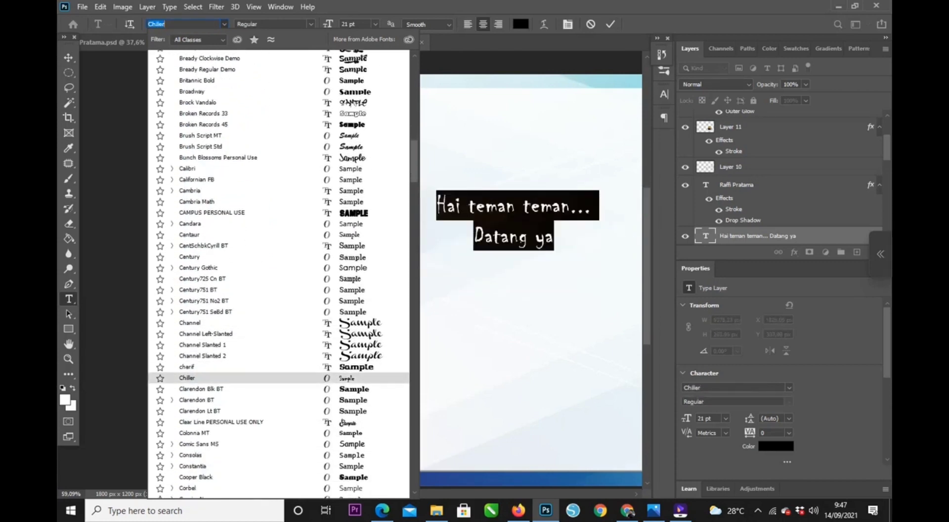
key(Down)
key(Down)
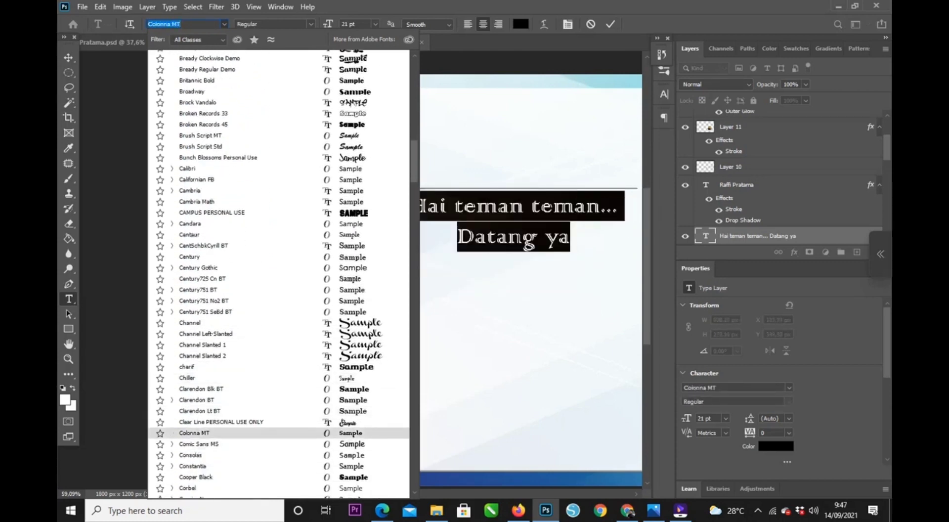
key(Up)
key(Down)
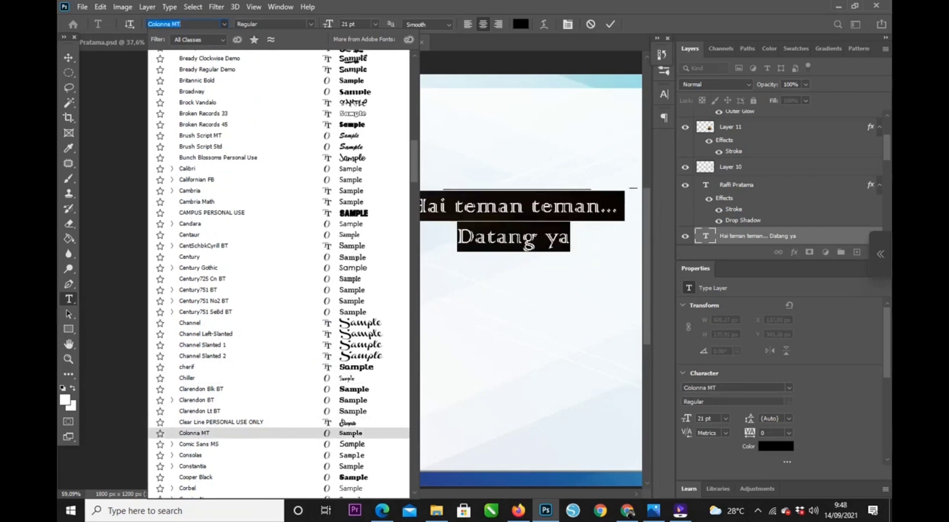
key(Down)
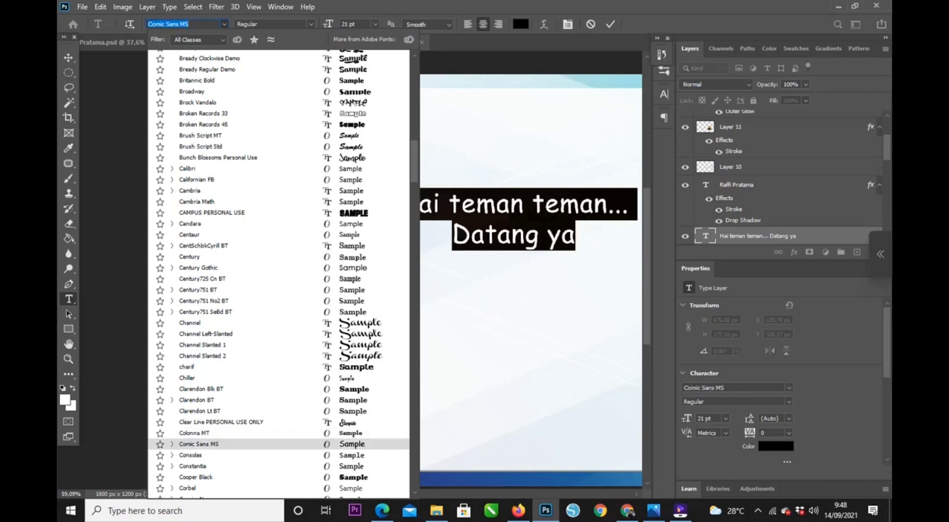
Compare the fonts following Comic Sans MS on the greeting and apply Elevate PERSONAL USE ONLY.
key(Down)
key(Down)
key(Down)
key(Down)
key(Down)
key(Down)
key(Down)
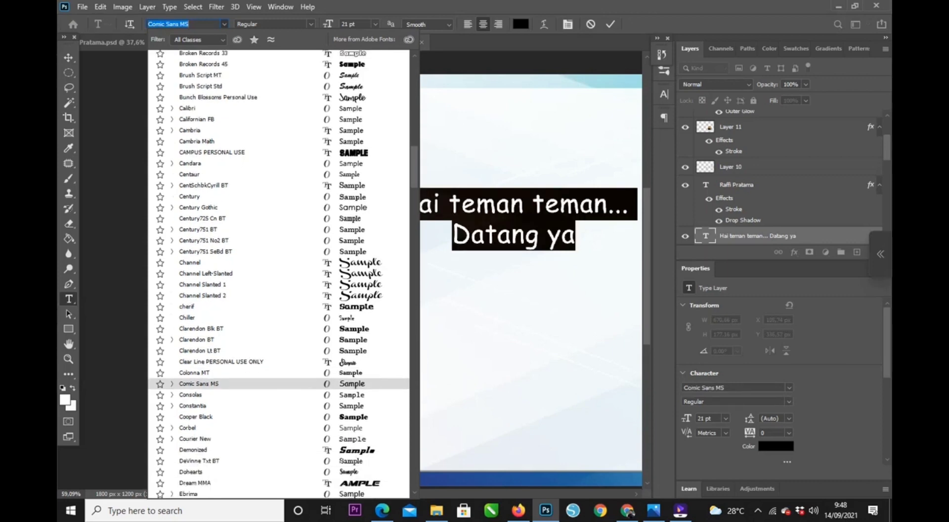
scroll(279, 448, down, 1)
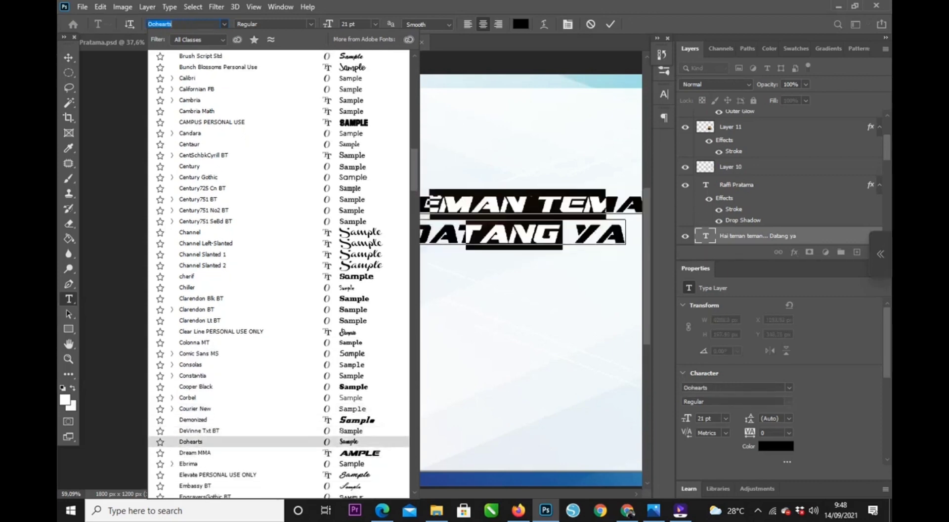
scroll(278, 443, down, 2)
key(Down)
key(Down)
key(Down)
key(Down)
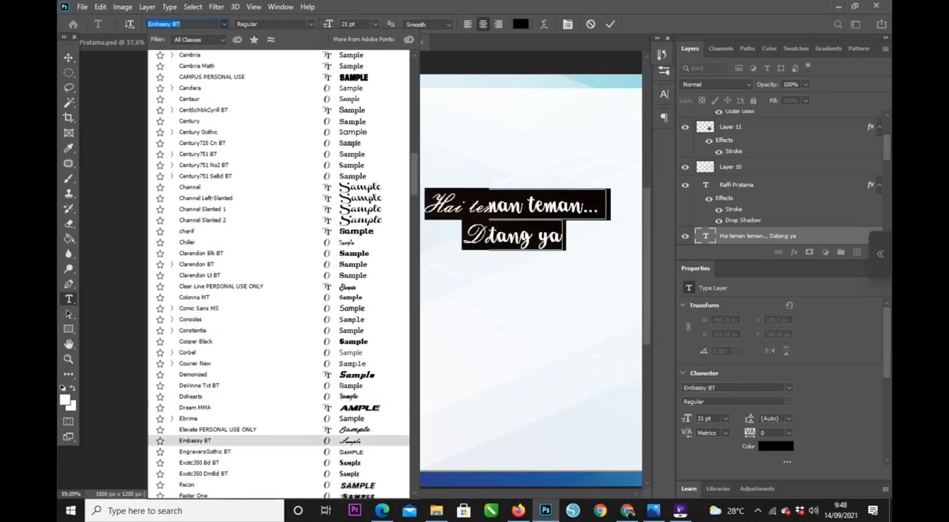
key(Up)
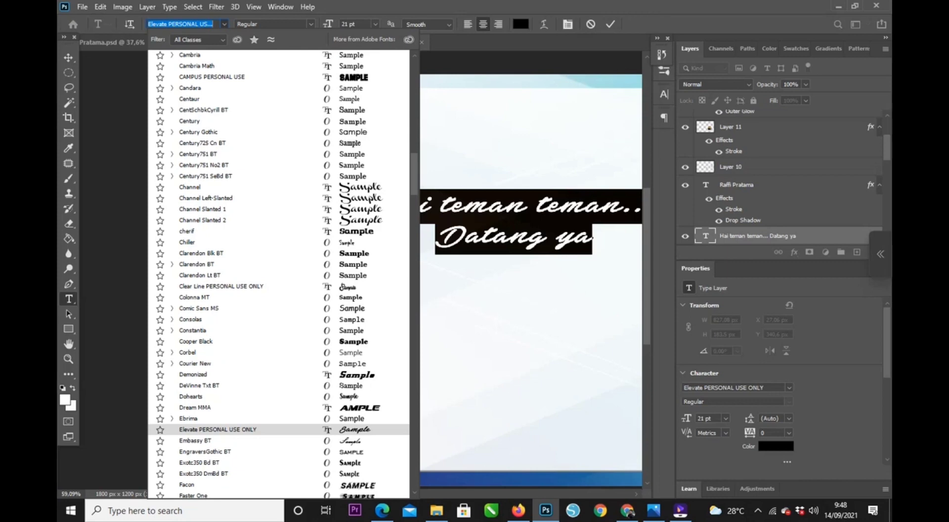
key(Down)
key(Up)
key(Return)
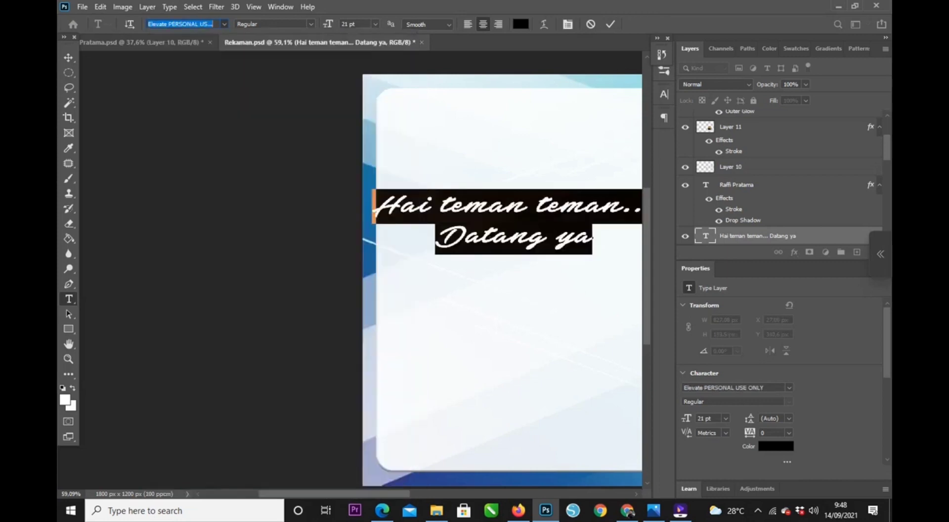
Set the greeting text's vertical scale to 138% and its font size to 11 pt.
scroll(499, 276, right, 4)
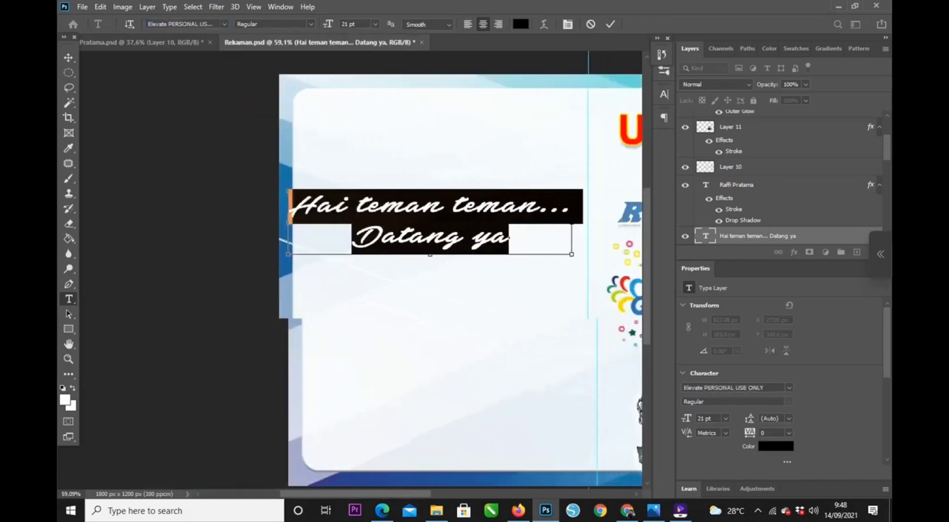
click(664, 94)
drag(535, 149, 550, 148)
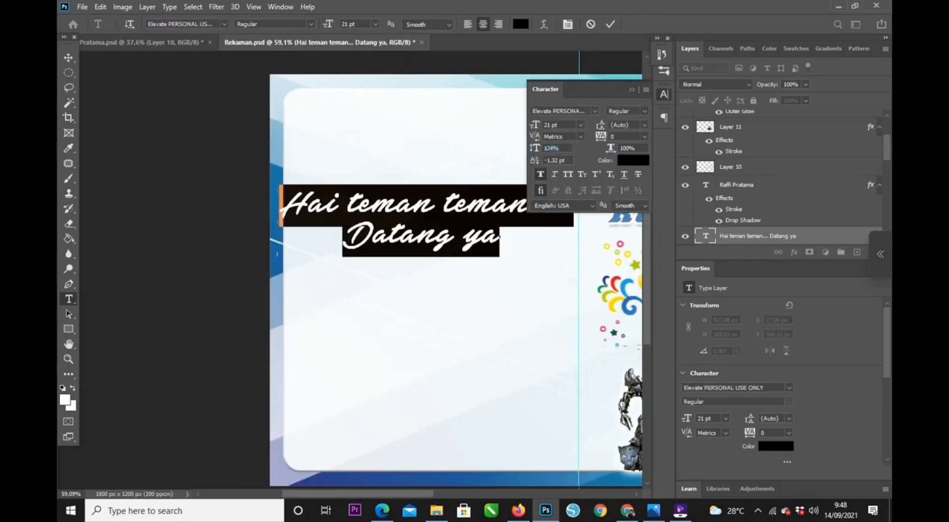
text(138)
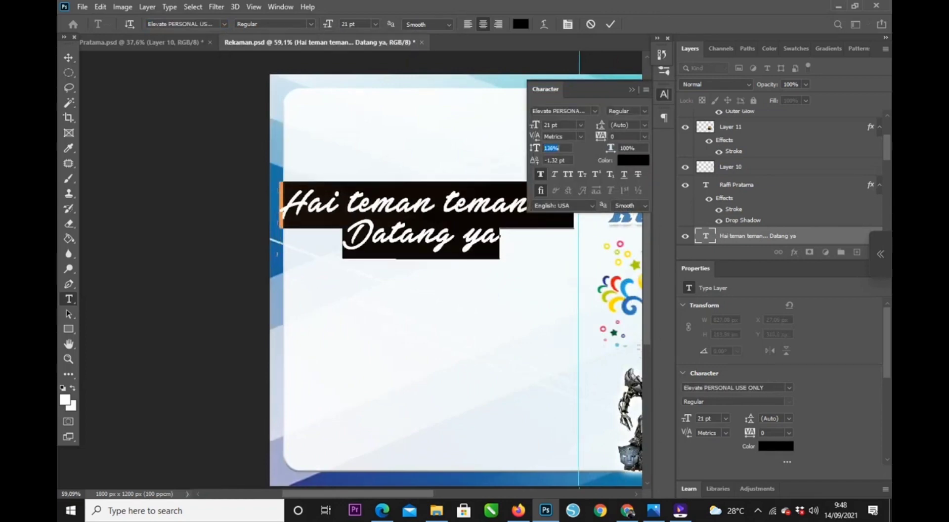
key(Return)
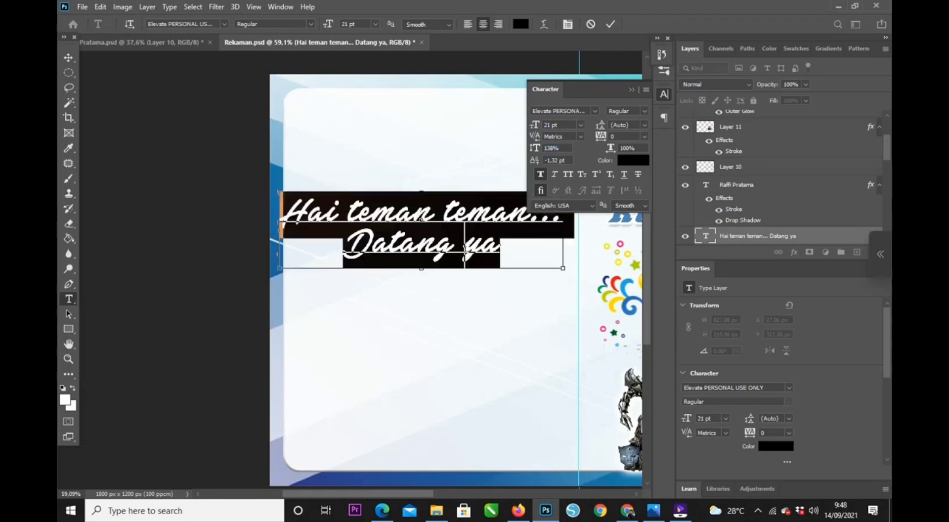
drag(328, 24, 323, 23)
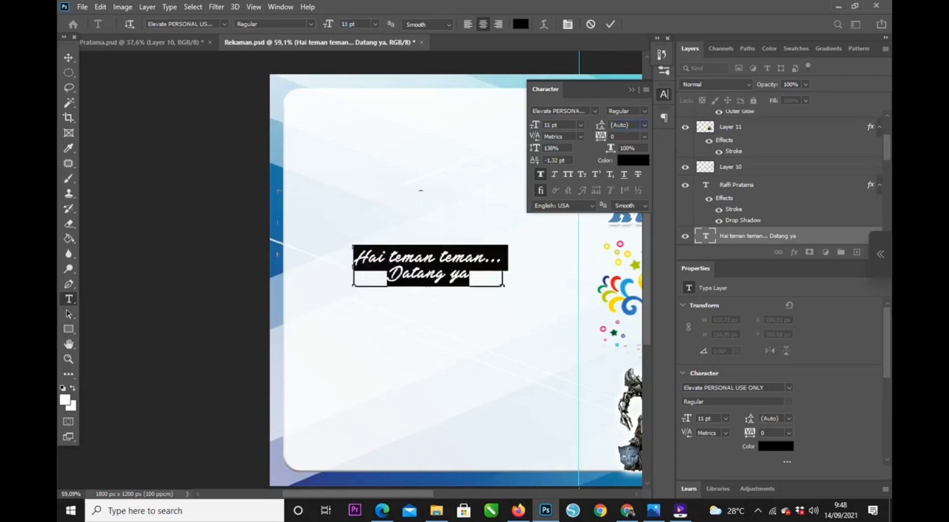
Set the leading of the whole two-line greeting to 22 pt.
key(Up)
key(Up)
key(Up)
key(Up)
key(Up)
key(Up)
key(Up)
key(Up)
key(Up)
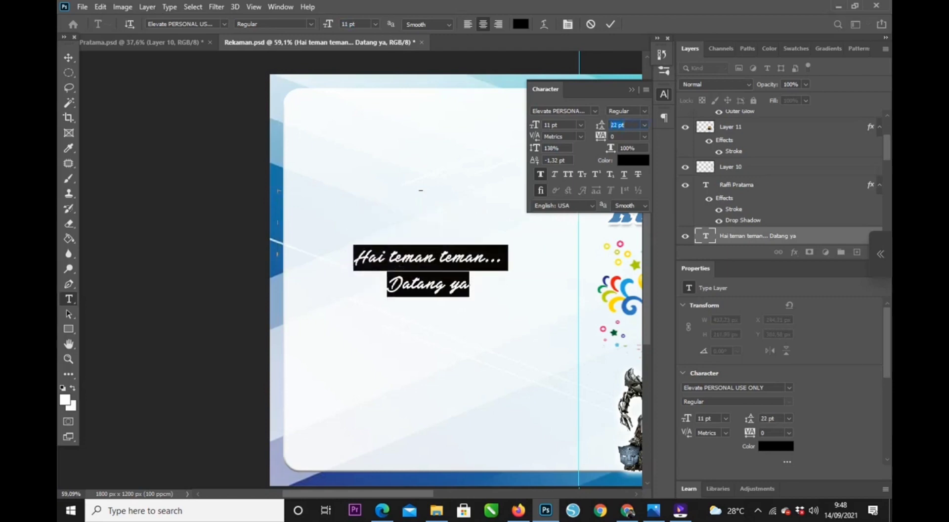
Set the greeting's font size to 13 pt and shift the text slightly on the blank panel.
key(Up)
key(Up)
key(Up)
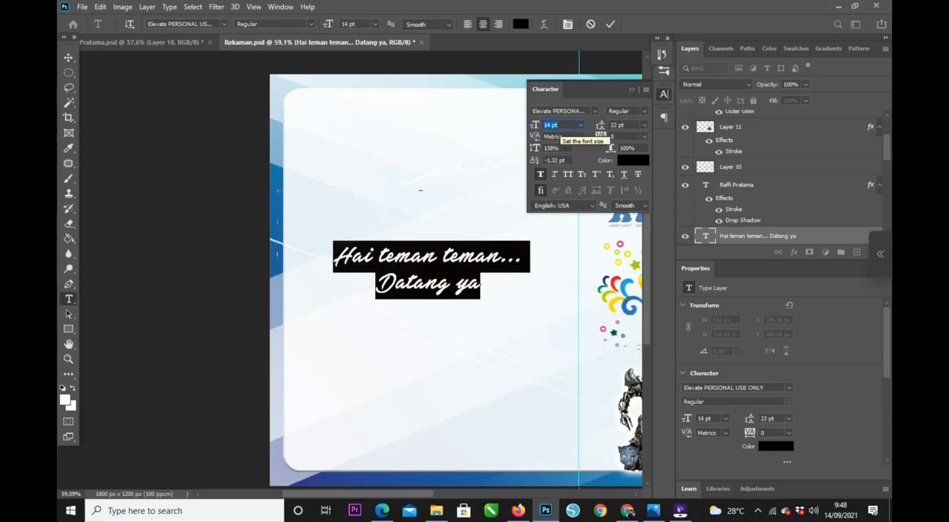
scroll(559, 130, down, 1)
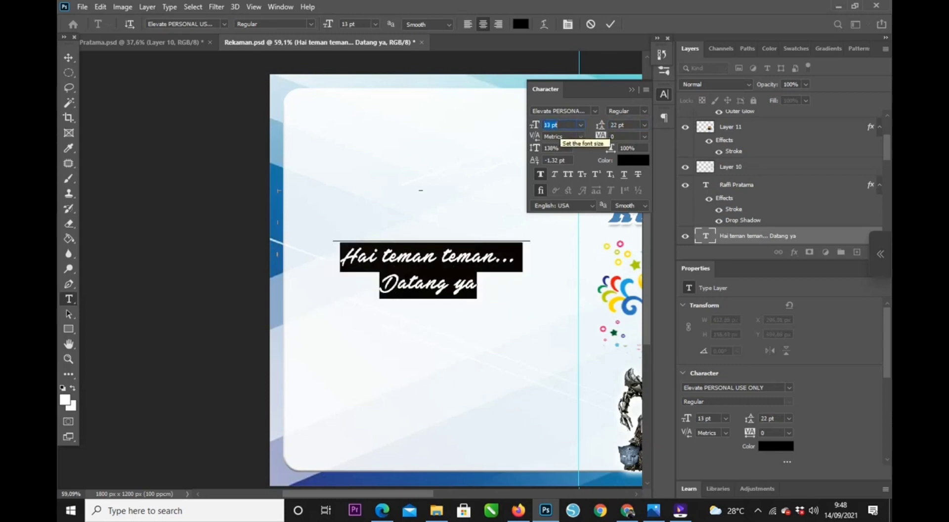
key(ctrl+Return)
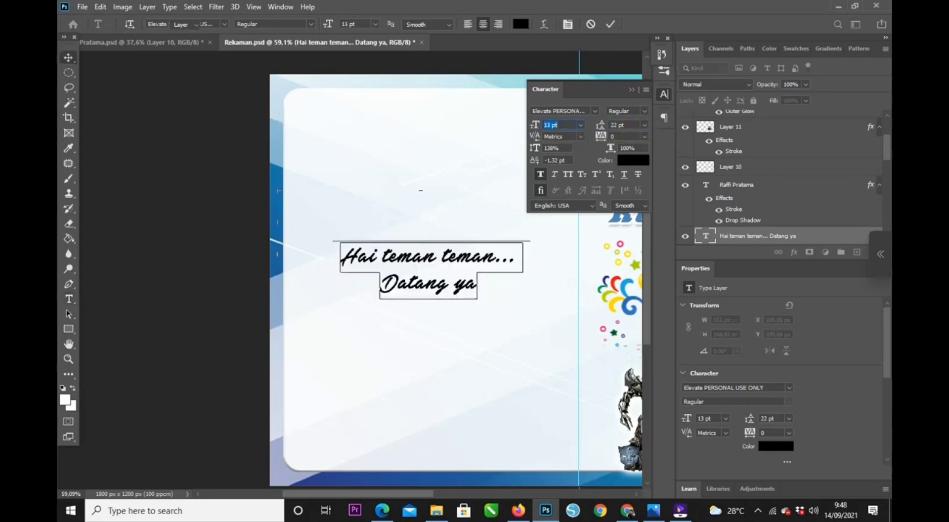
drag(419, 250, 421, 254)
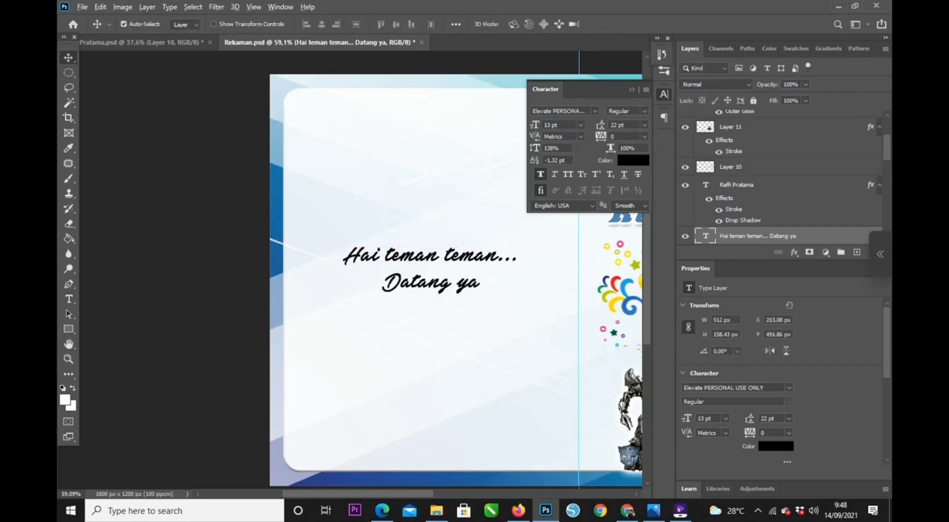
Turn off Faux Bold for the whole greeting and duplicate the text directly below the original.
click(69, 299)
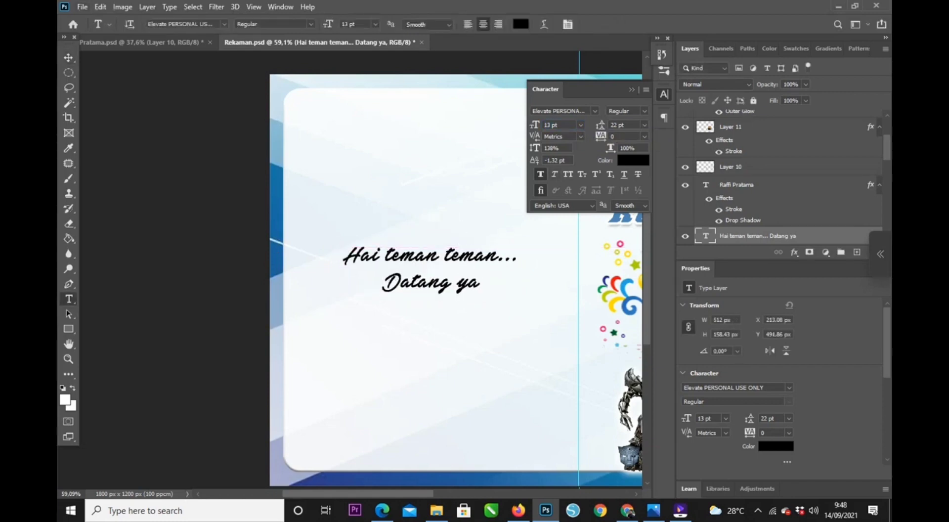
click(402, 283)
key(ctrl+a)
click(540, 174)
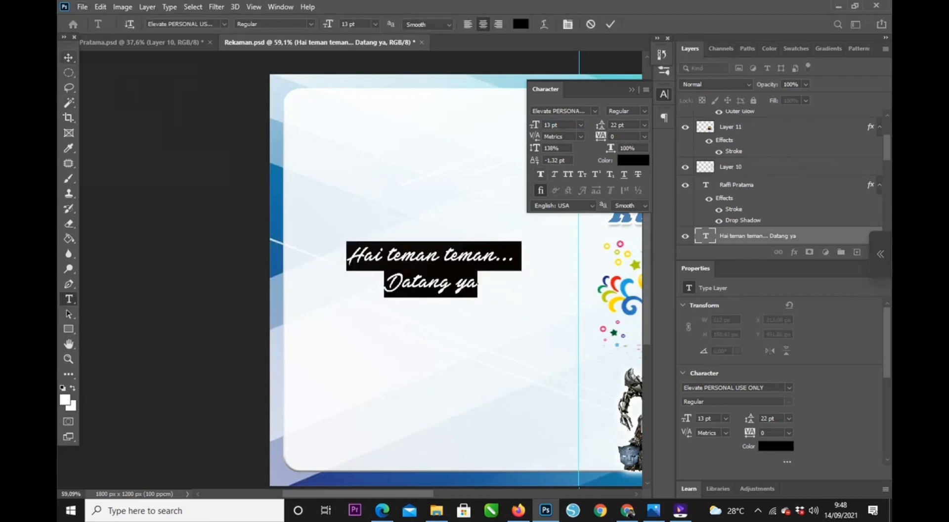
click(68, 57)
drag(431, 284, 428, 344)
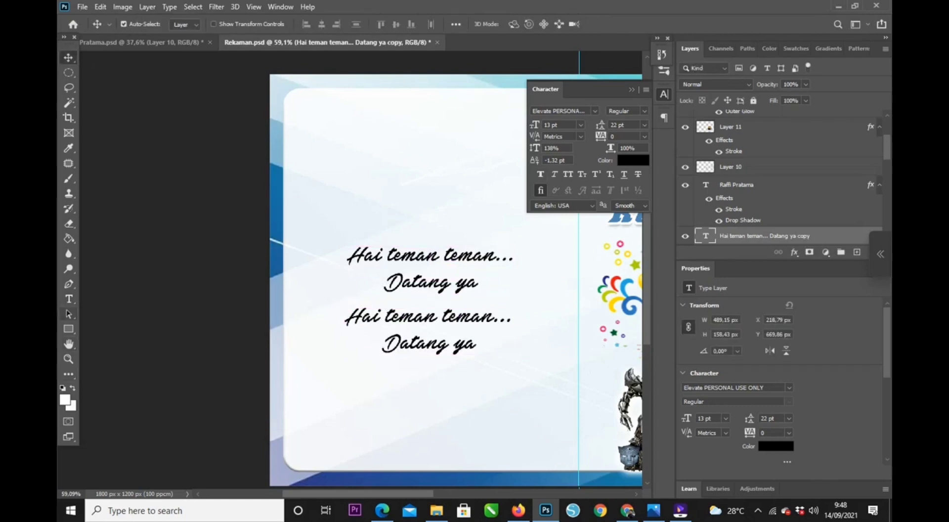
Replace the duplicated greeting's text with the single line "Di Acara Ulang Tahunku yang Ke - 1".
click(69, 299)
key(Return)
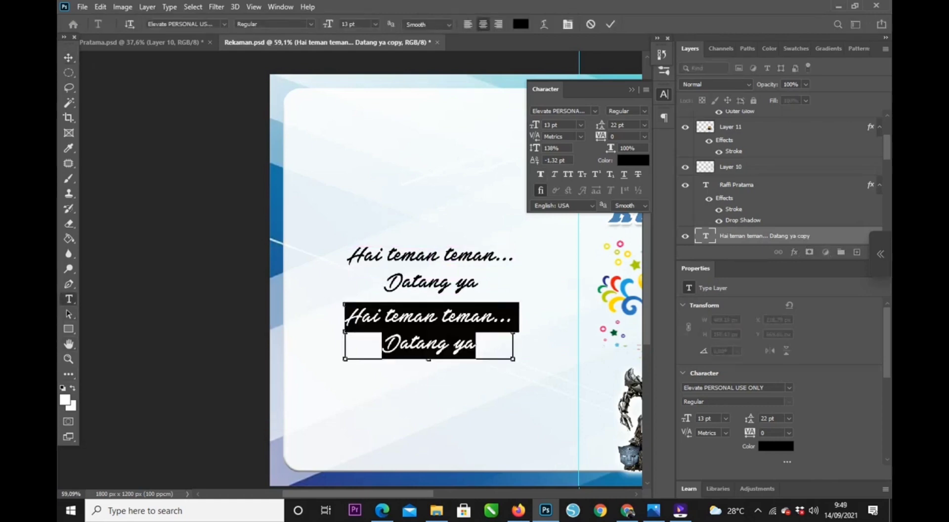
text(Di.Ac)
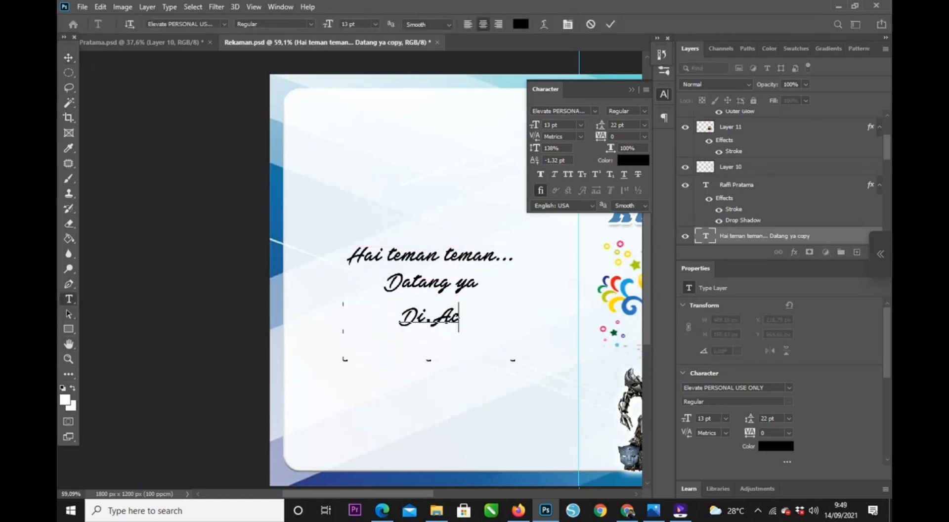
text(ara Ula)
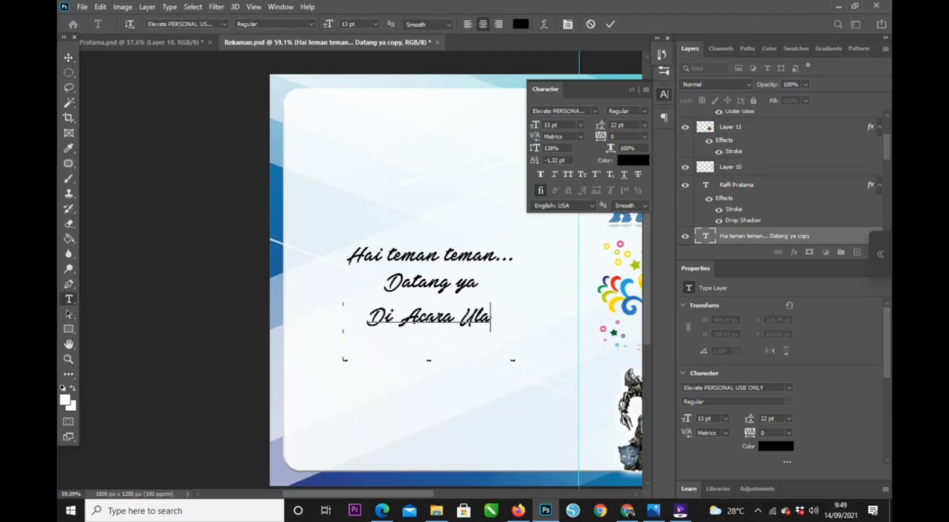
text(ng Tajim)
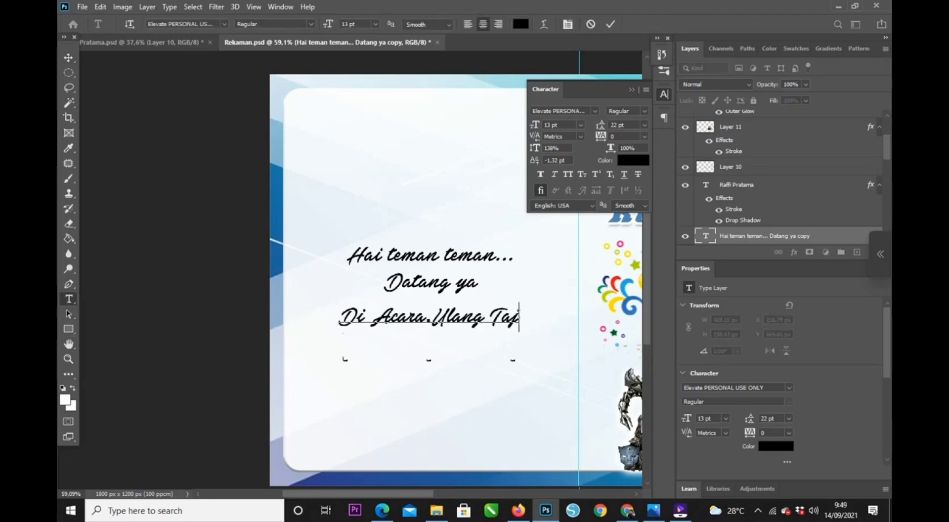
key(BackSpace)
key(BackSpace)
key(BackSpace)
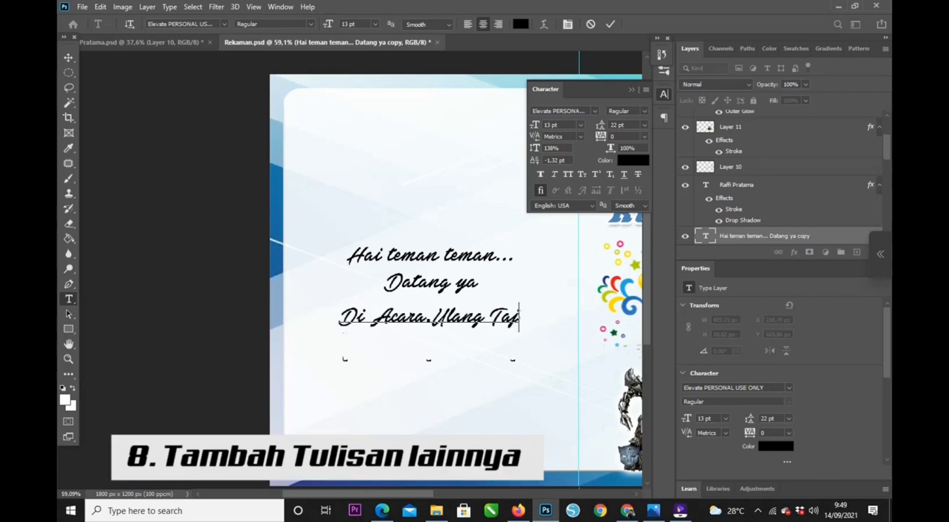
text(hunkl)
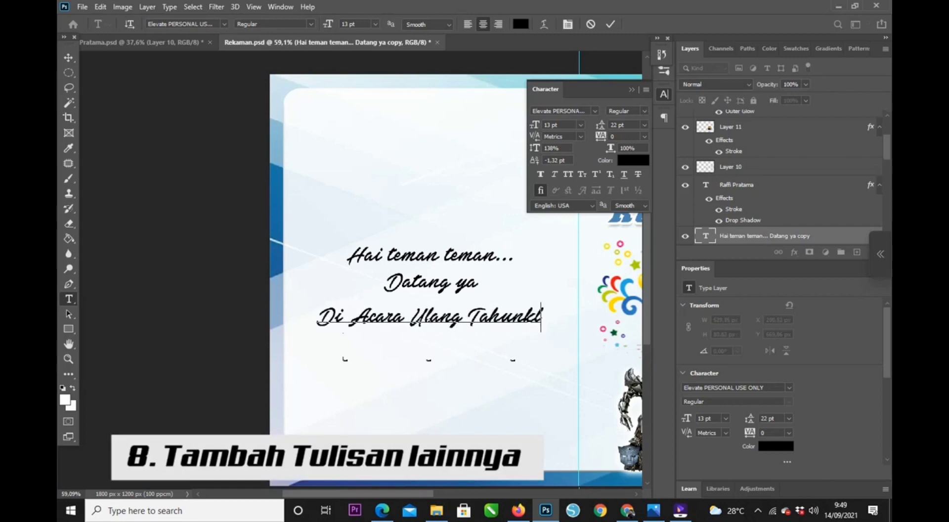
key(BackSpace)
text(u)
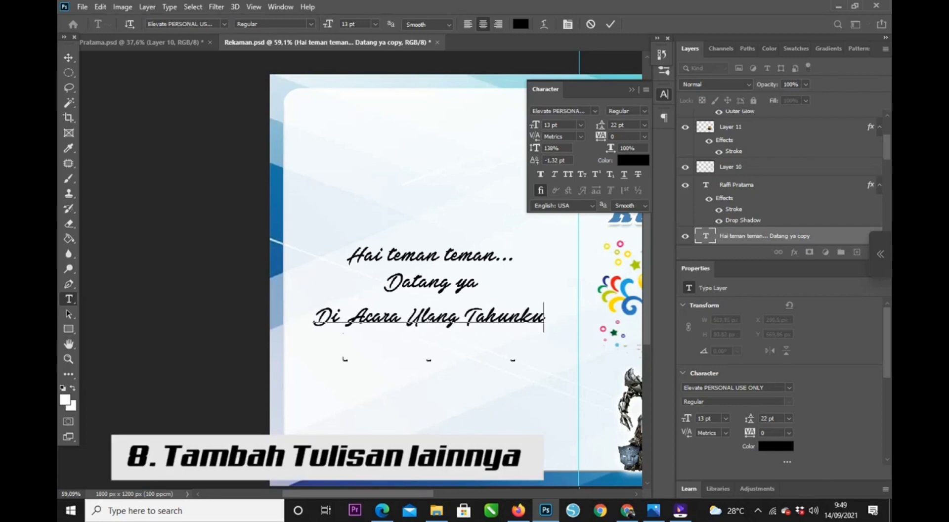
text( yag)
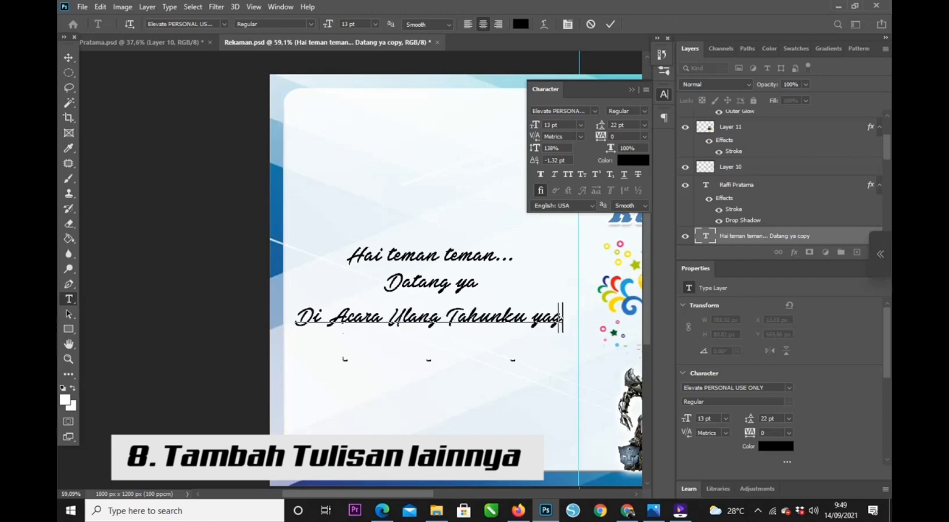
key(BackSpace)
text(ng)
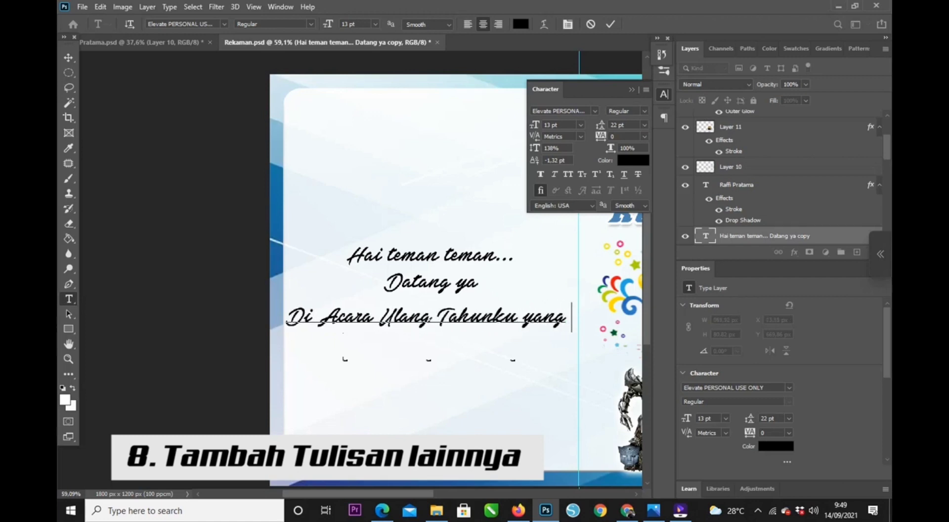
text( Ke-)
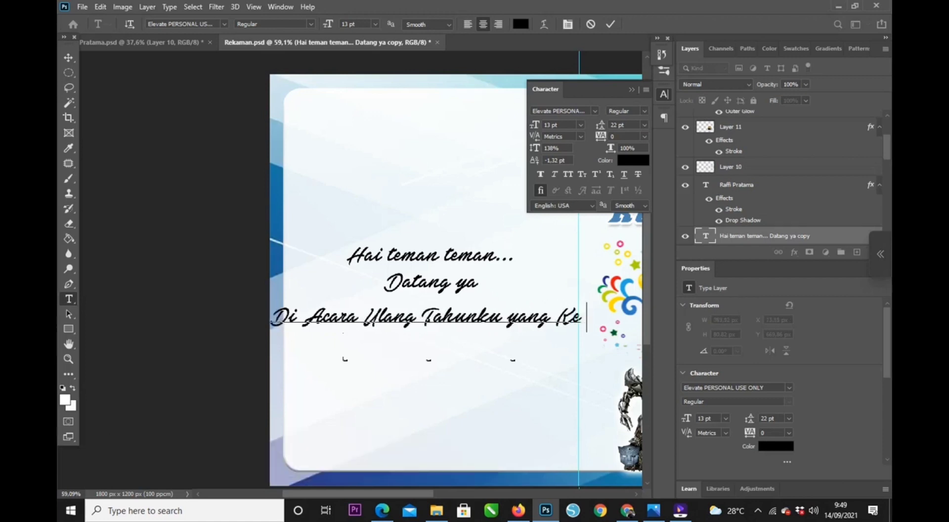
Set the whole "Di Acara Ulang Tahunku" line to 10 pt and apply the Aklatanic TSO font.
triple_click(595, 317)
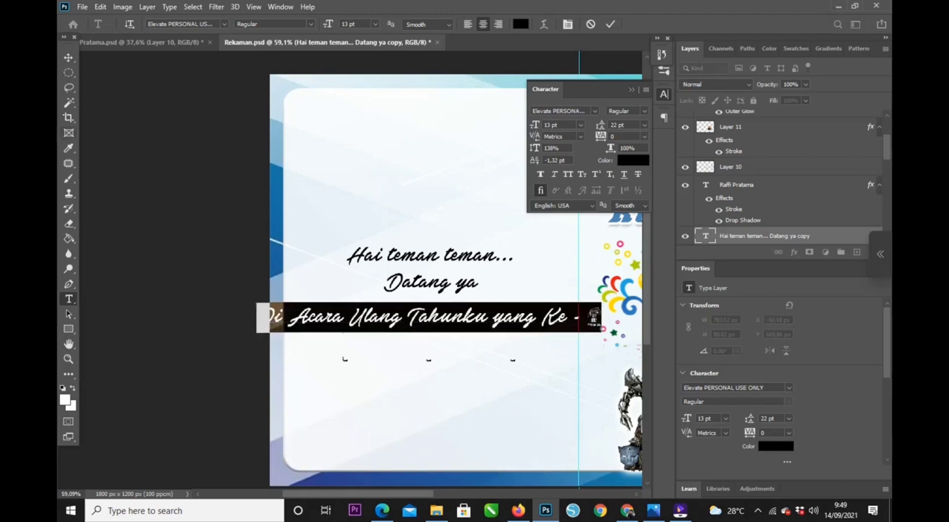
text(10)
key(Return)
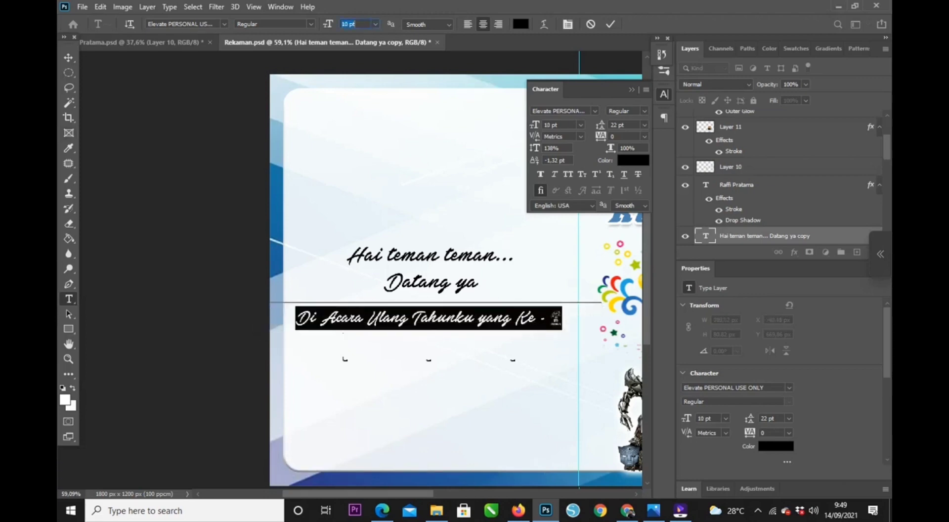
click(180, 23)
text(Arial)
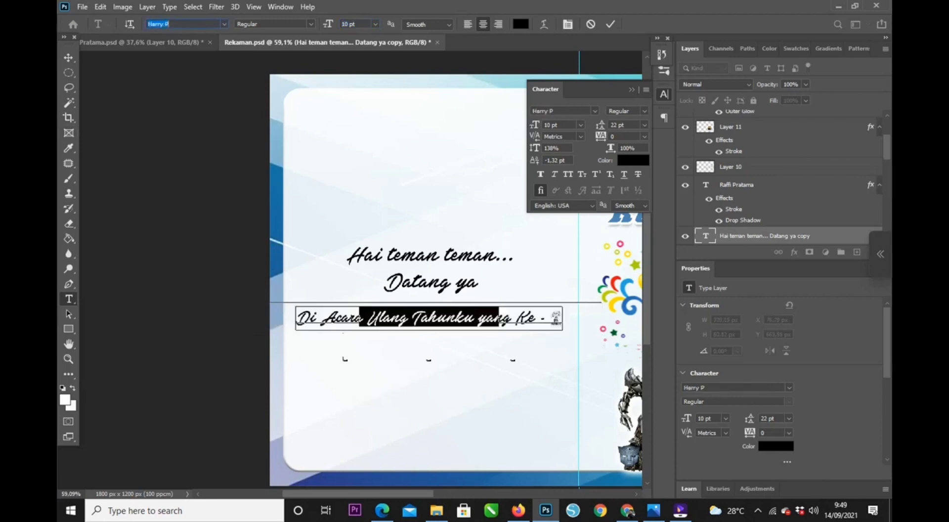
key(Return)
key(Up)
key(Up)
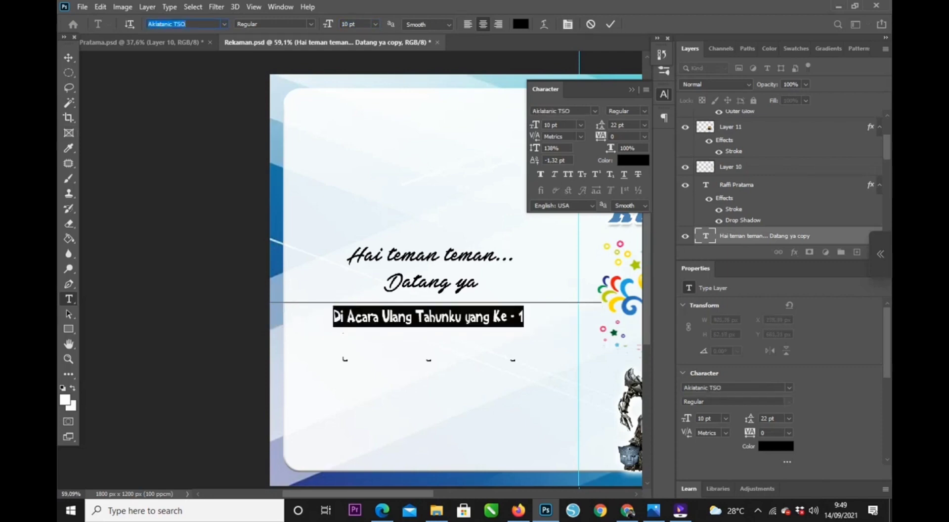
click(551, 148)
key(Return)
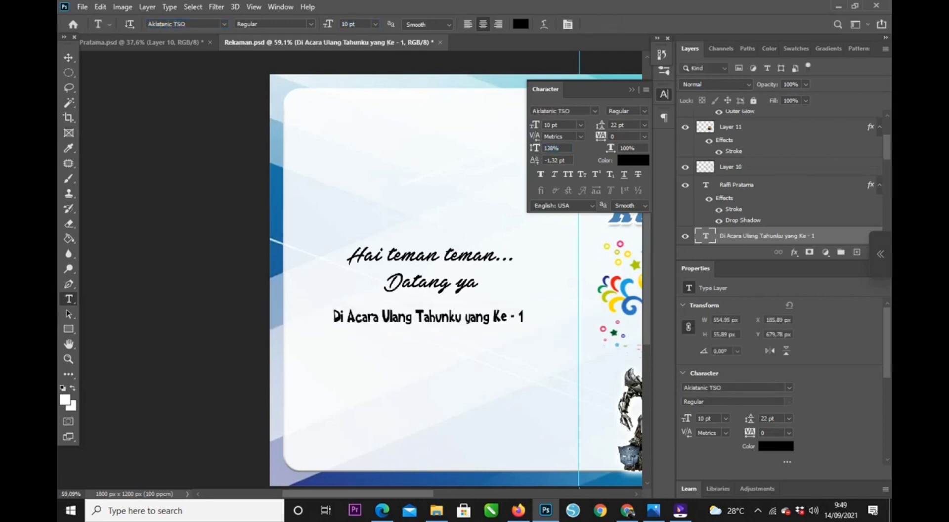
key(1)
key(0)
key(0)
key(Return)
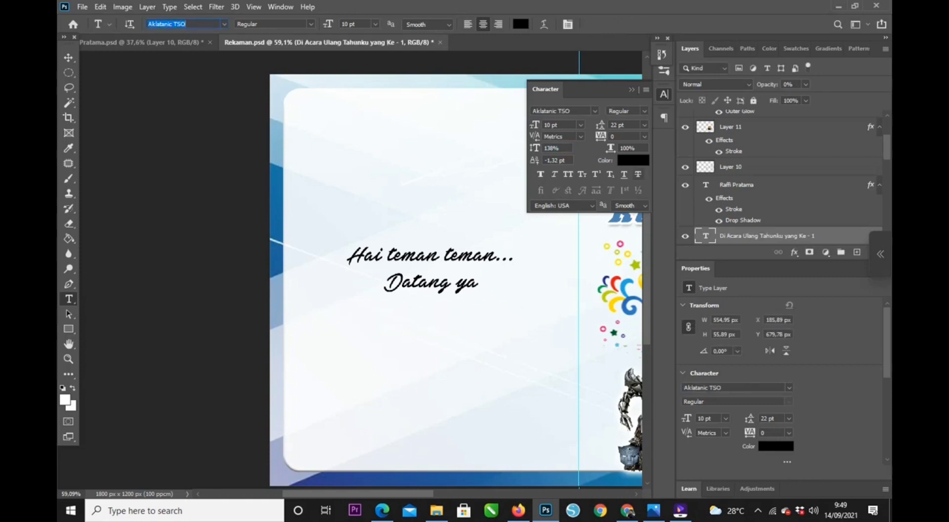
key(0)
key(Return)
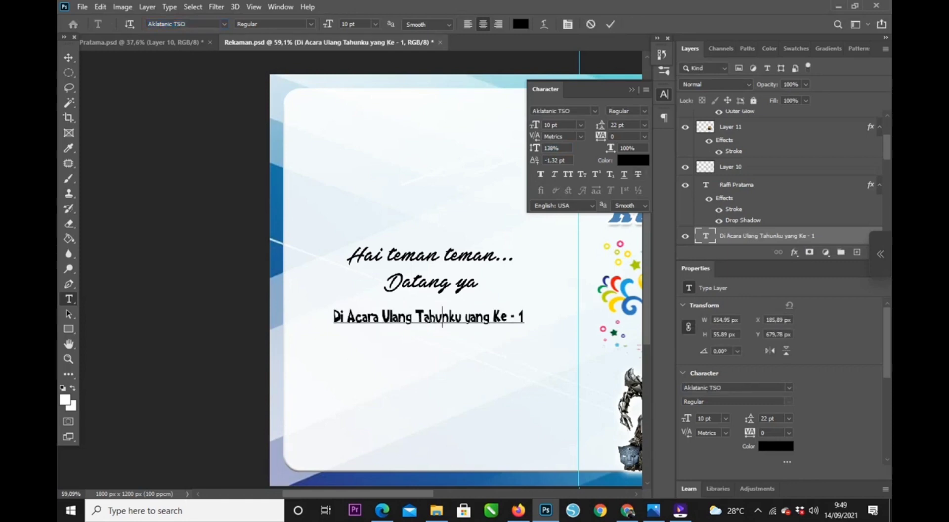
Set the vertical scale of the whole "Di Acara Ulang Tahunku" line to 100%.
key(ctrl+a)
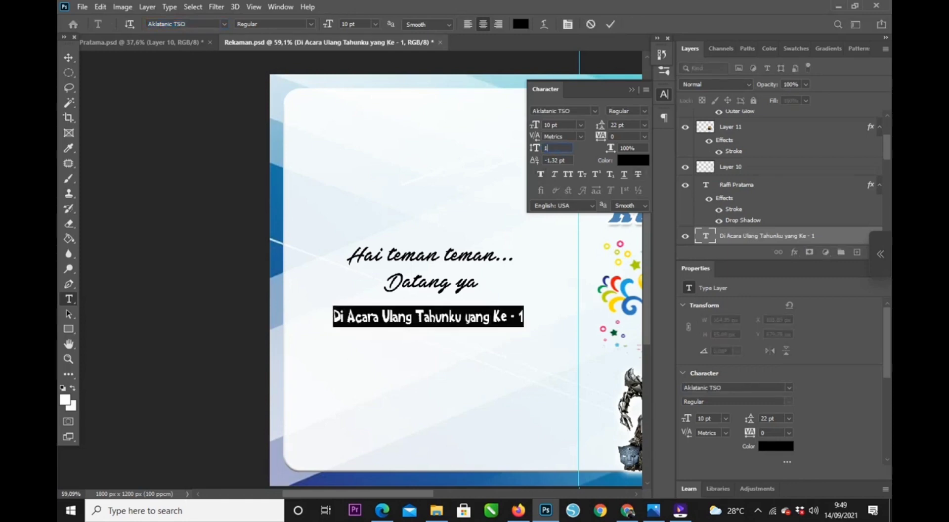
text(80)
key(Return)
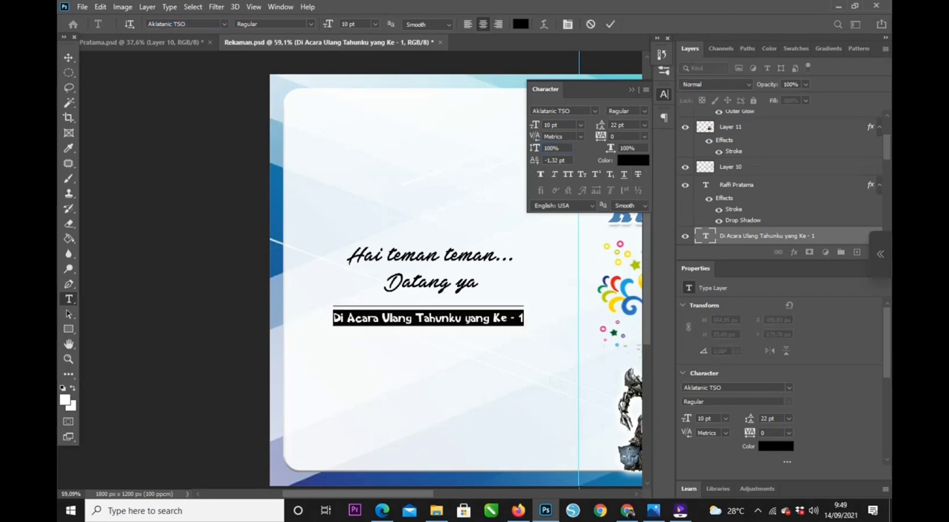
Try out alternative fonts on the "Di Acara Ulang Tahunku" line, working down to Berlin Sans FB Demi.
click(171, 24)
key(Down)
key(Down)
key(Down)
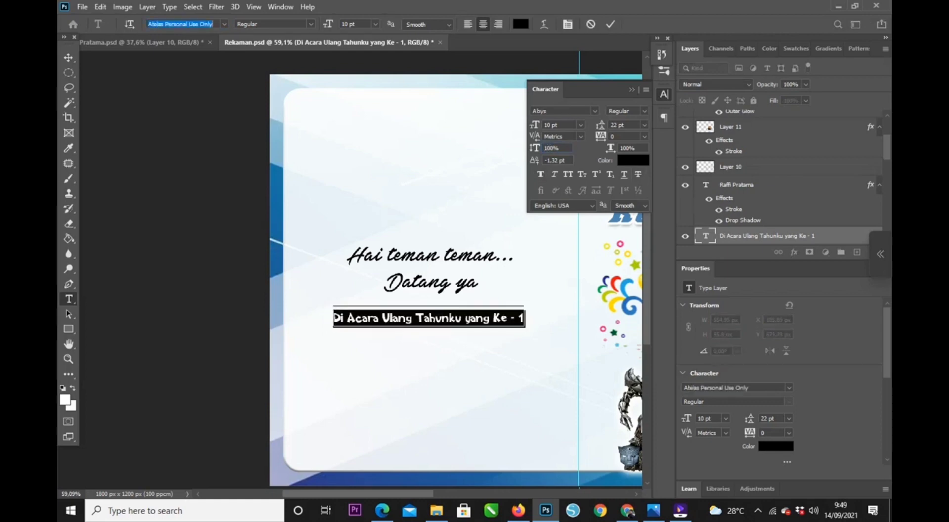
key(Down)
key(Down)
key(Down)
key(Down)
key(Down)
key(Down)
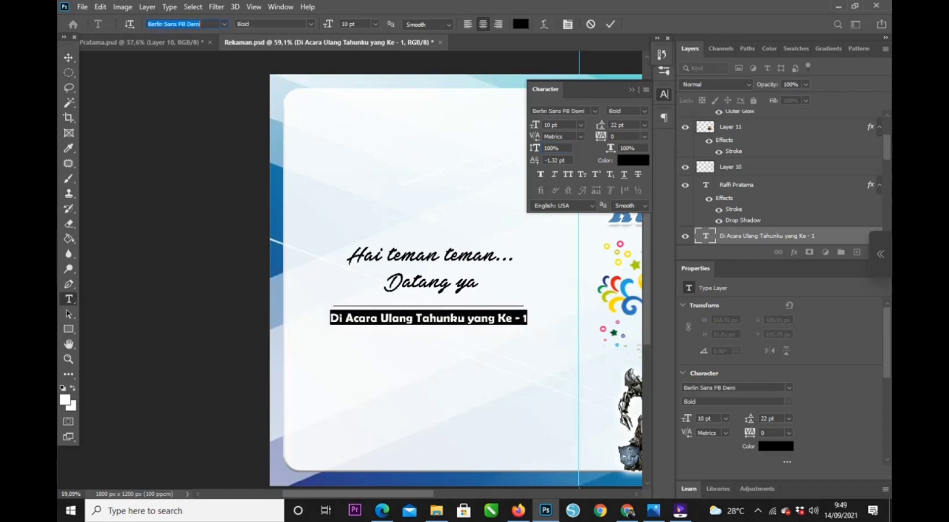
Try out further fonts on the "Di Acara Ulang Tahunku" line, from Abys to Adorable.
key(Down)
key(Down)
key(Down)
key(Down)
key(Down)
key(Down)
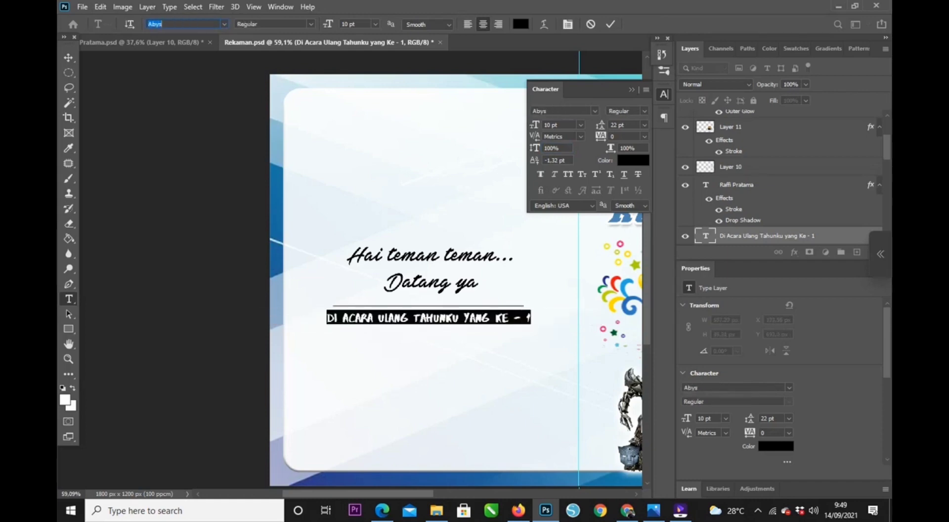
key(Down)
key(Down)
key(Down)
key(Down)
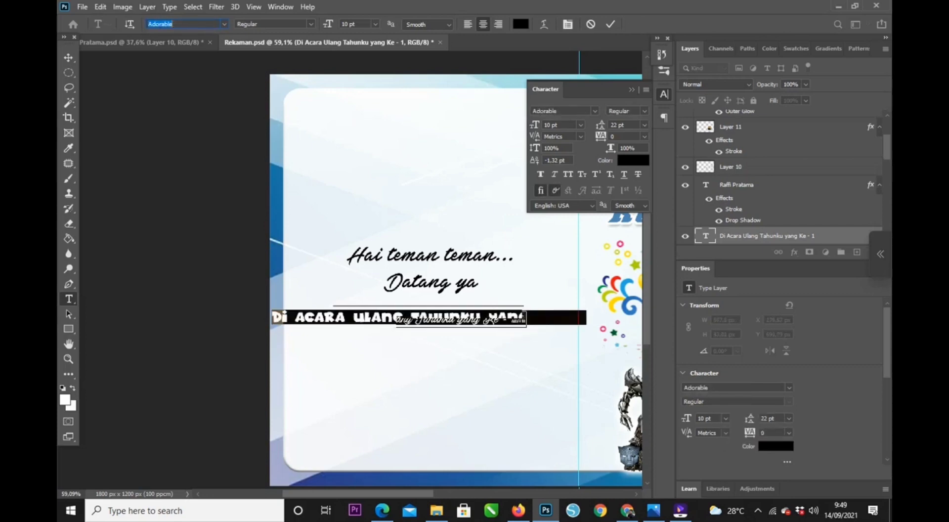
Try out further fonts on the "Di Acara Ulang Tahunku yang Ke - 1" line, working down to Arial Rounded MT Bold.
key(Down)
key(Down)
key(Down)
key(Down)
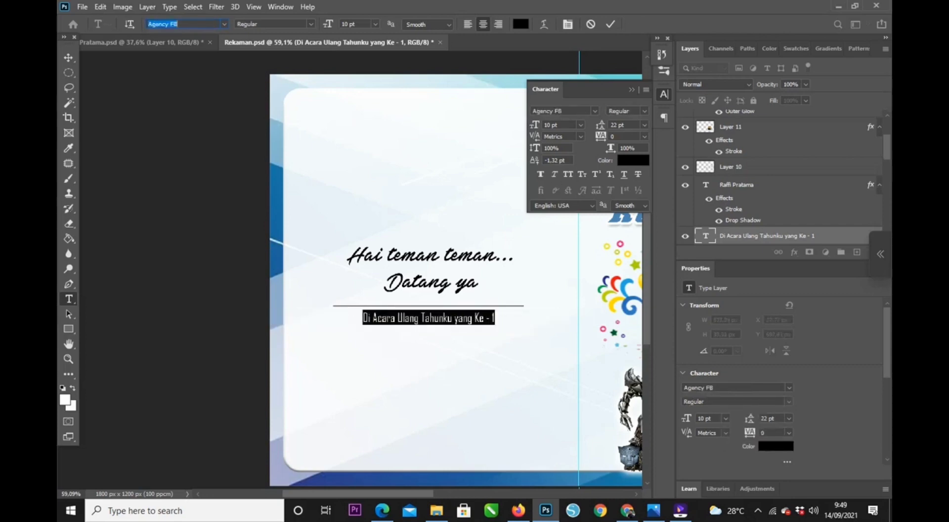
key(Down)
key(Down)
key(Down)
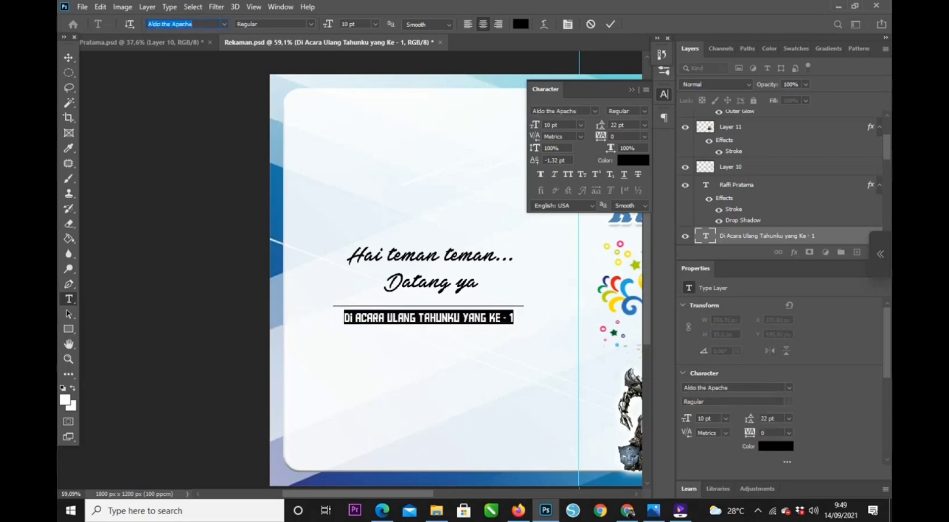
key(Down)
key(Down)
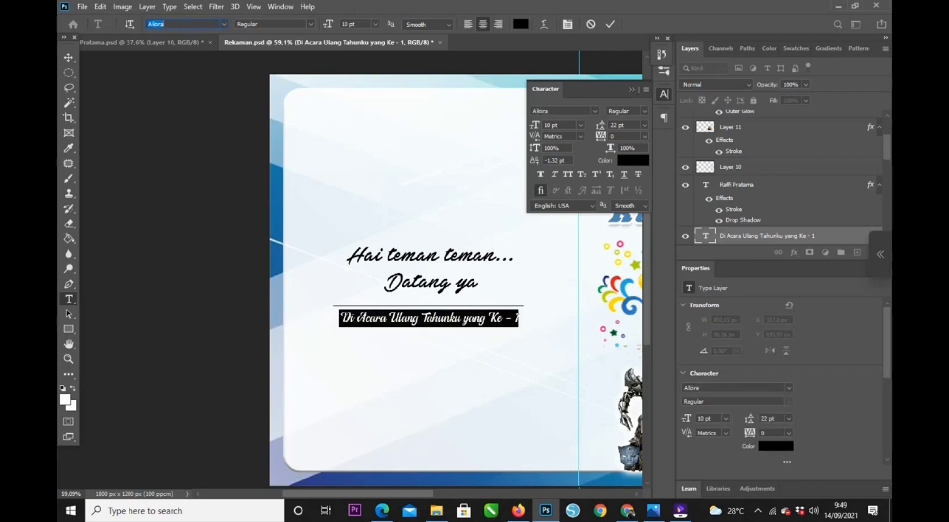
key(Down)
key(Down)
key(Down)
key(Down)
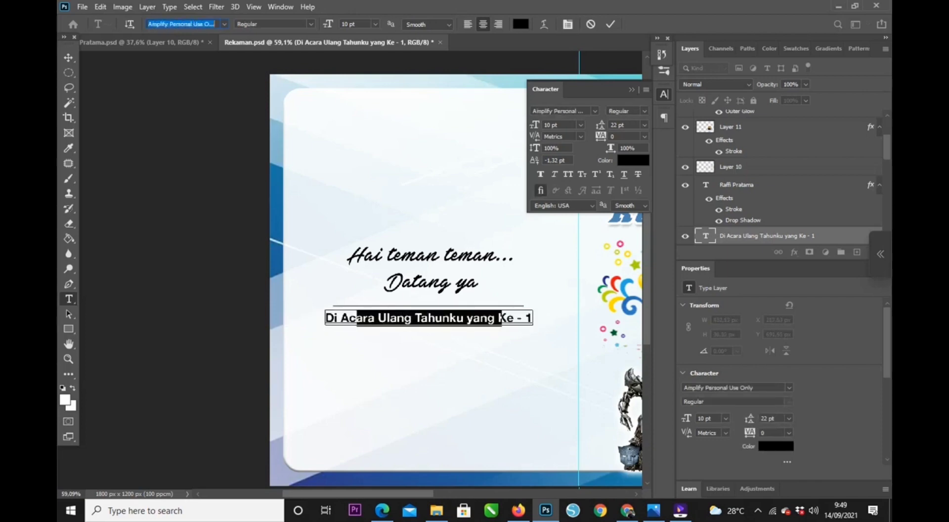
key(Down)
key(Down)
key(Down)
key(Down)
key(Down)
key(Down)
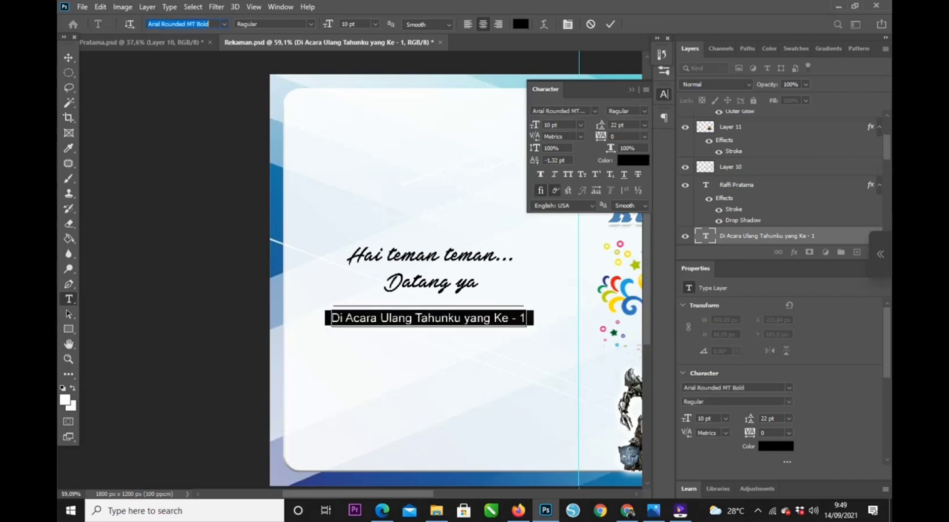
Apply the Arno Pro font to the "Di Acara Ulang Tahunku yang Ke - 1" line and set its size to 15 pt.
key(Up)
key(Up)
key(Up)
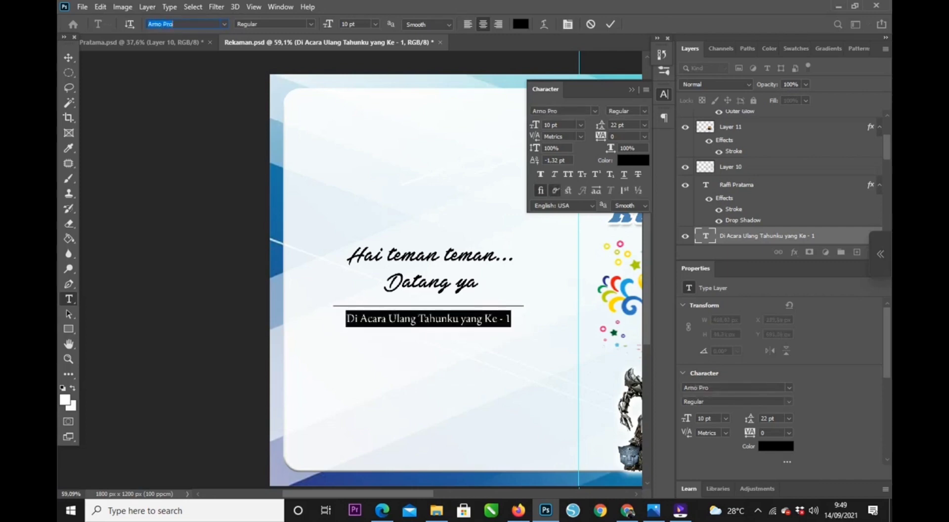
key(Tab)
key(Tab)
key(Up)
key(Up)
key(Up)
key(Up)
key(Up)
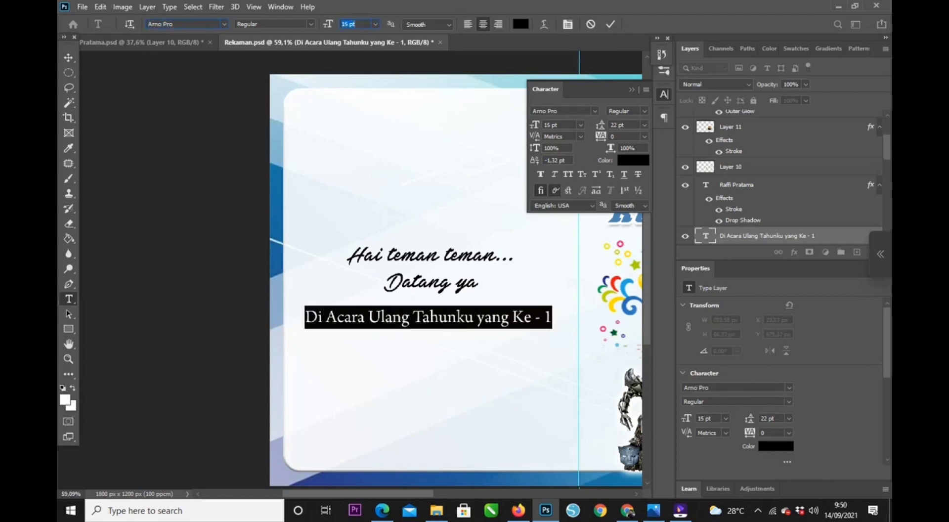
Place a copy of the "Di Acara Ulang Tahunku yang Ke - 1" line below the original and save the document.
click(68, 58)
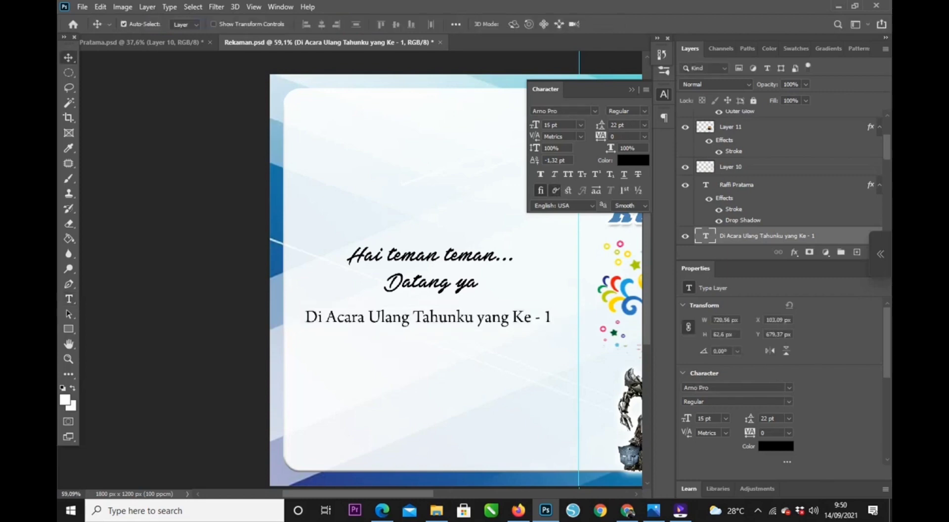
drag(487, 311, 480, 370)
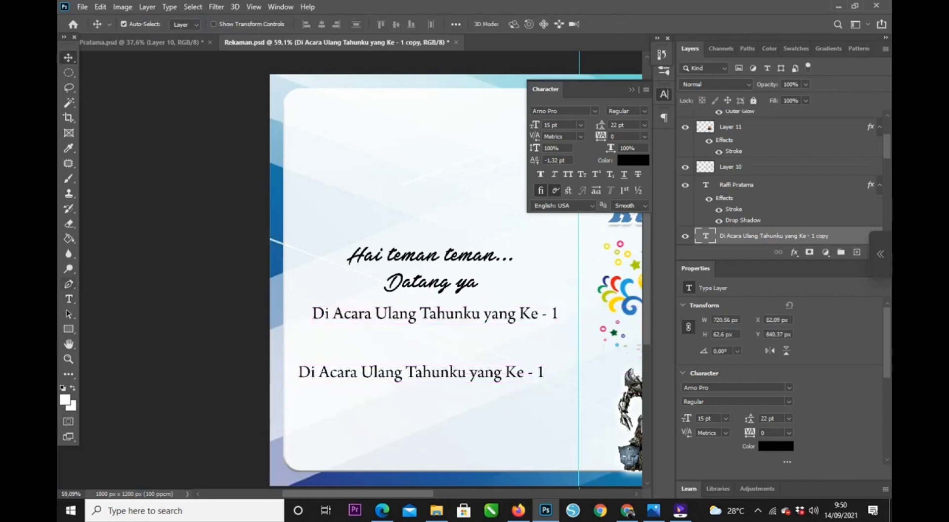
key(t)
click(440, 371)
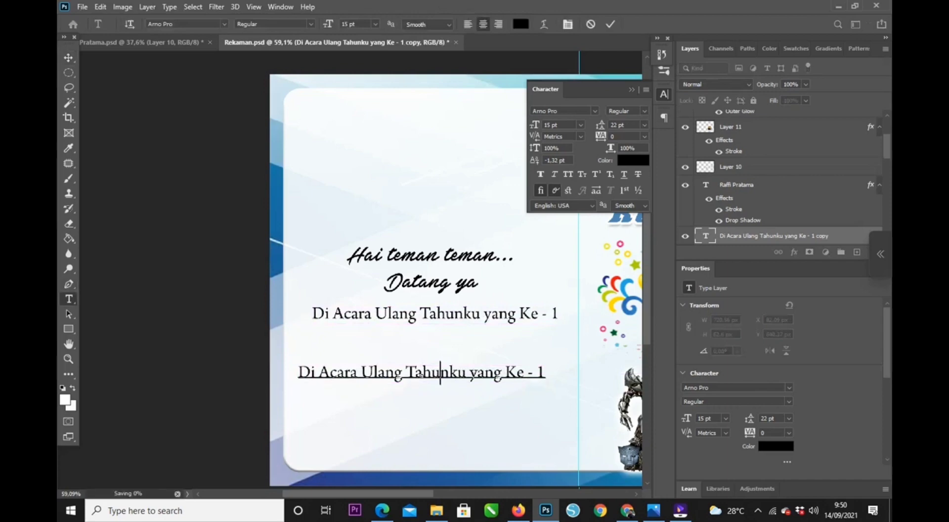
key(ctrl+s)
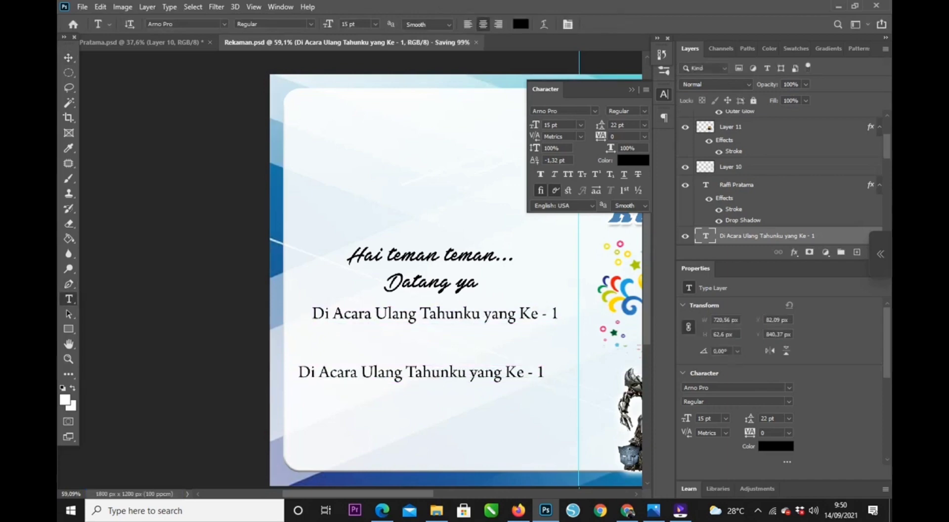
Replace the whole text of the copied lower line with "Hari : Sabtu".
click(440, 371)
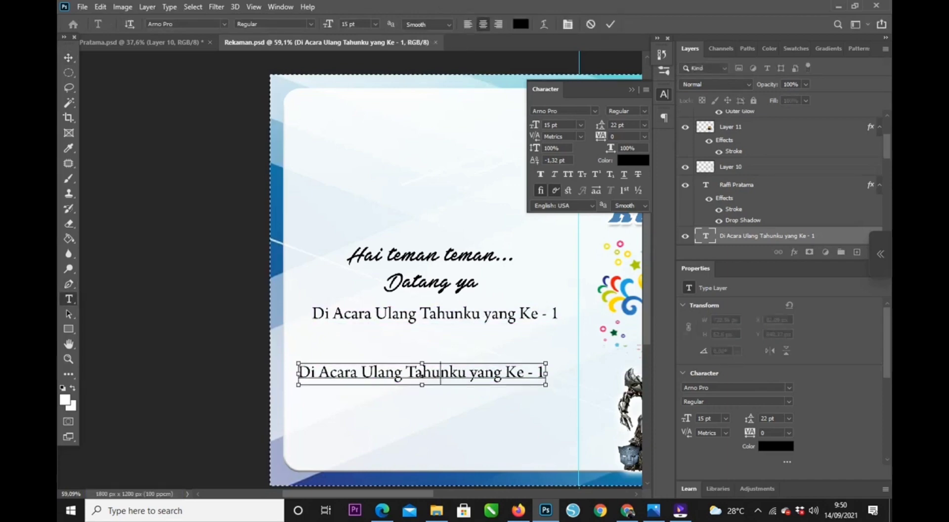
click(68, 58)
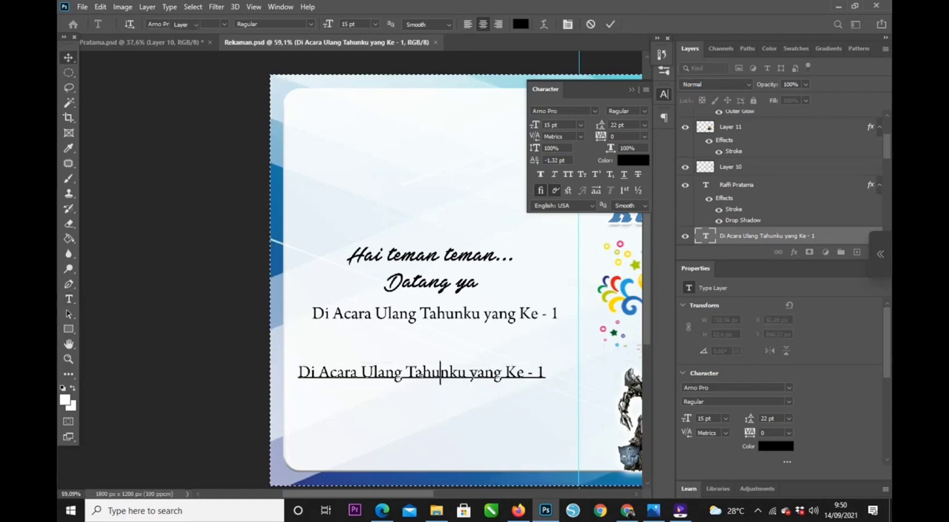
key(ctrl+Return)
click(69, 299)
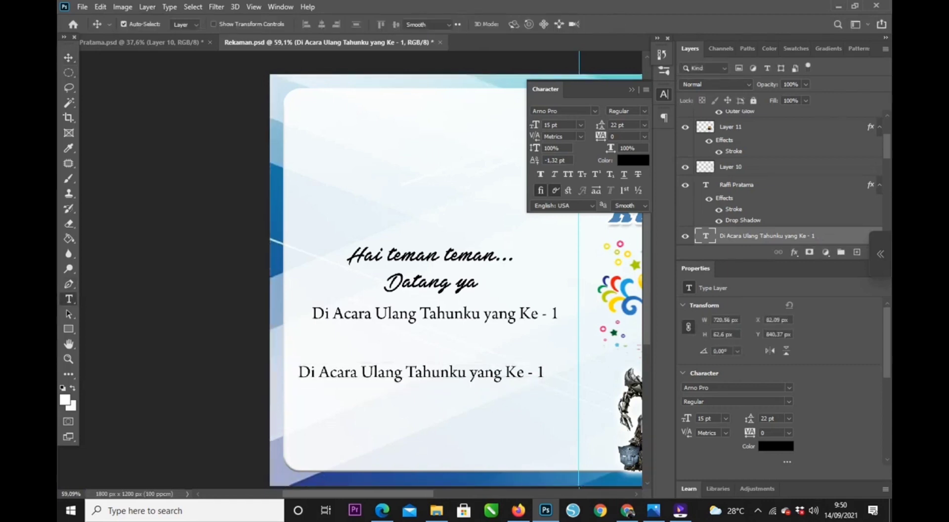
click(421, 372)
key(ctrl+a)
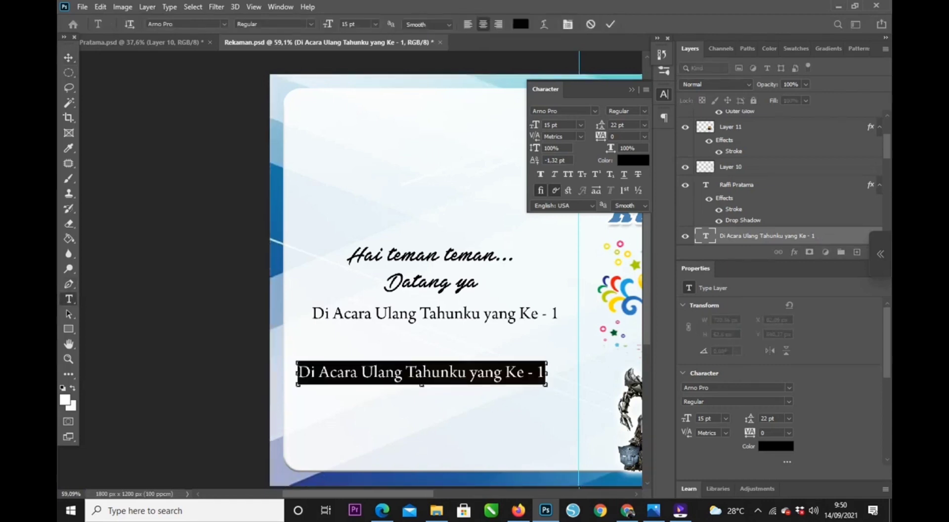
text(Hari)
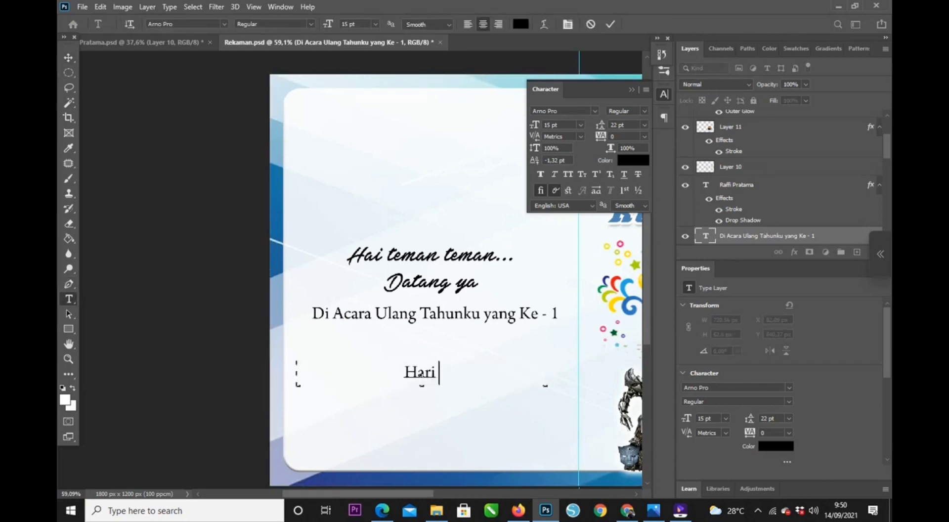
text( : Sa)
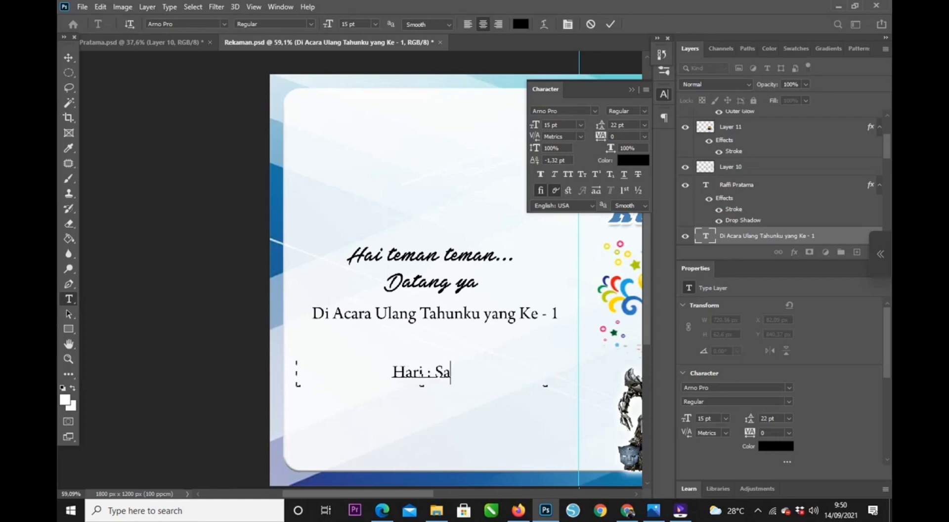
text(n)
key(BackSpace)
text(btu)
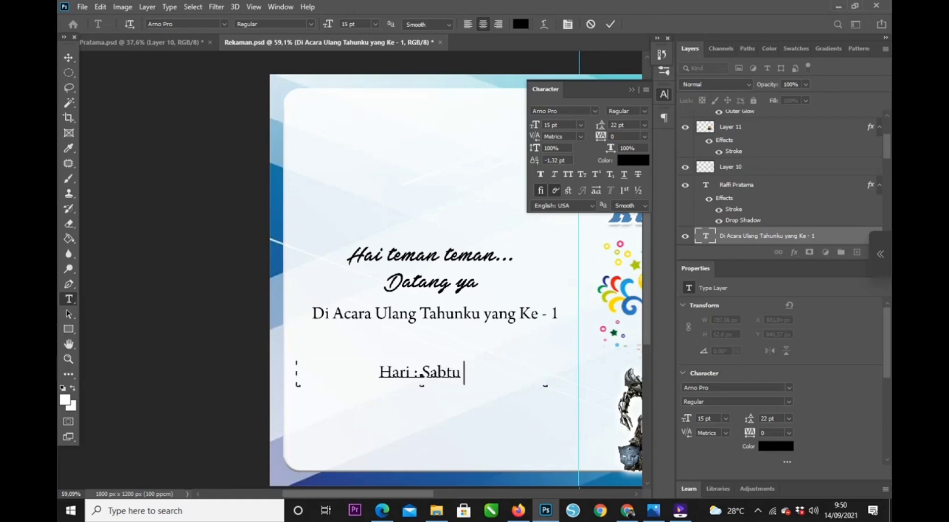
text( 2)
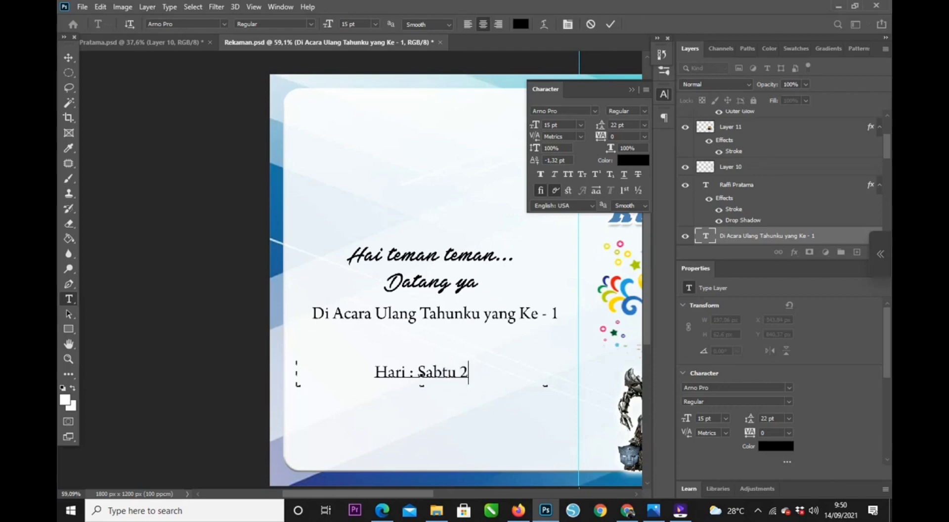
text(3 S)
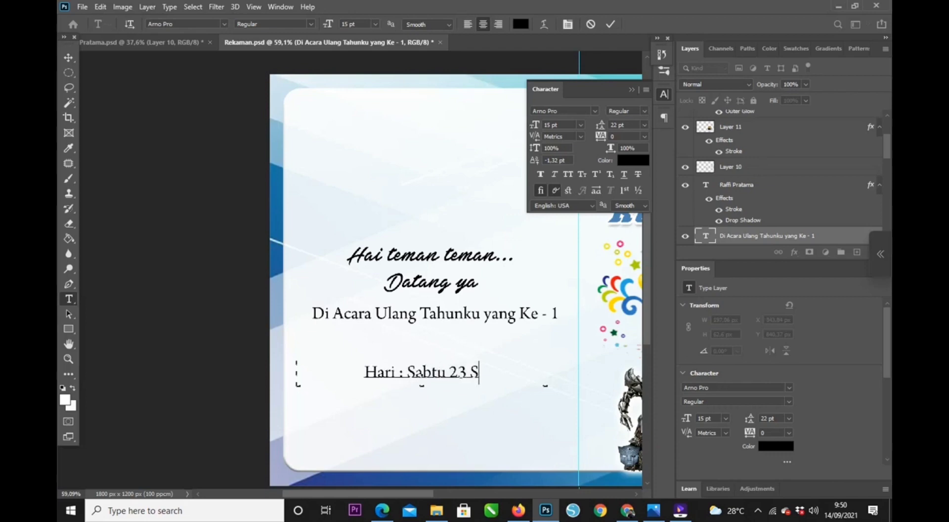
text(eptember)
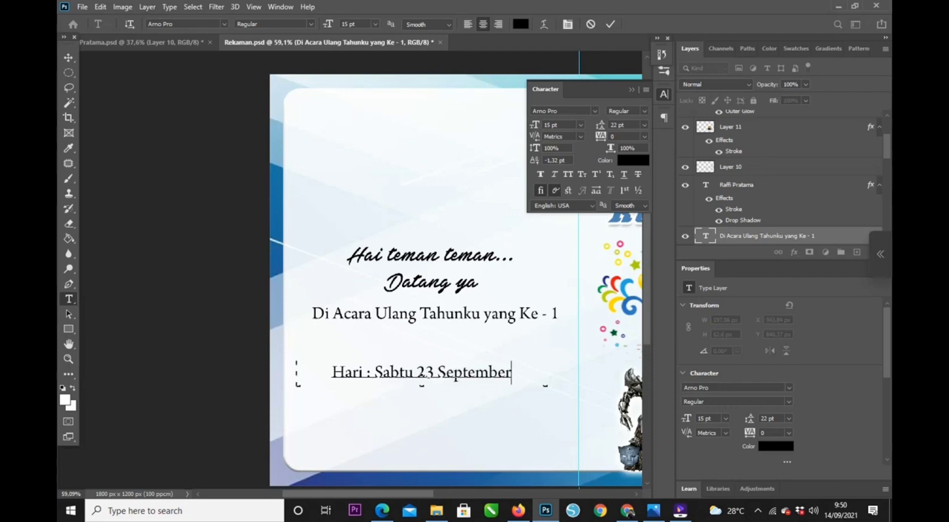
text( 2021)
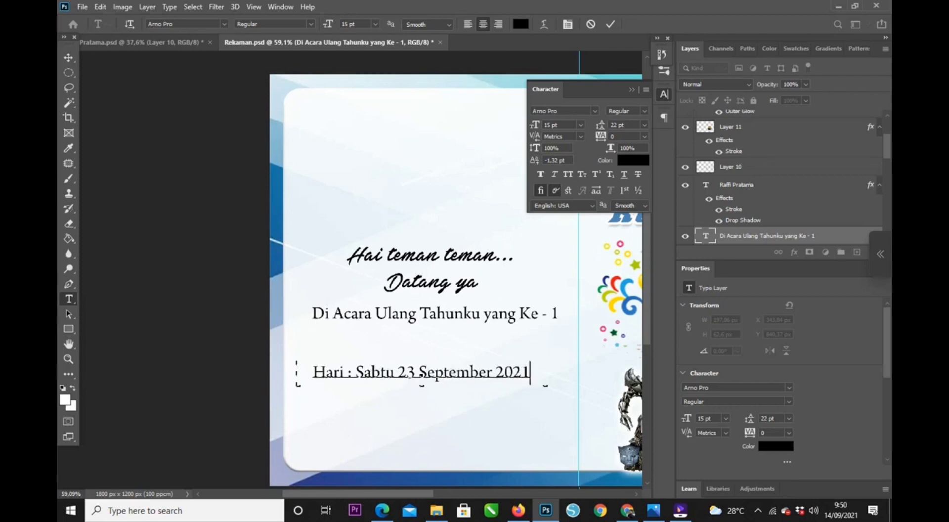
key(BackSpace)
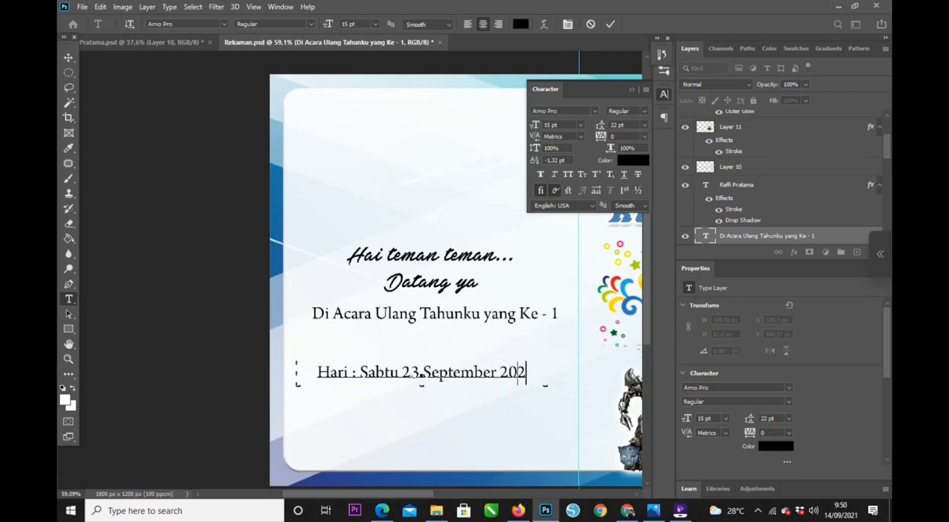
key(BackSpace)
key(BackSpace)
key(BackSpace)
key(BackSpace)
key(BackSpace)
key(BackSpace)
key(BackSpace)
key(BackSpace)
key(BackSpace)
key(BackSpace)
key(BackSpace)
key(BackSpace)
key(BackSpace)
key(BackSpace)
key(BackSpace)
key(BackSpace)
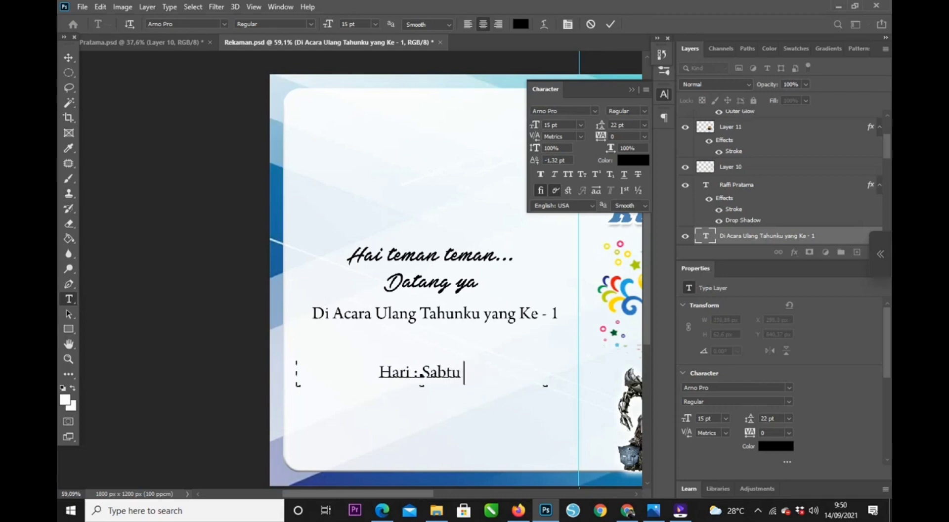
Complete the "Hari : Sabtu" line with the date "07 Agustus 2021".
text(07 Ag)
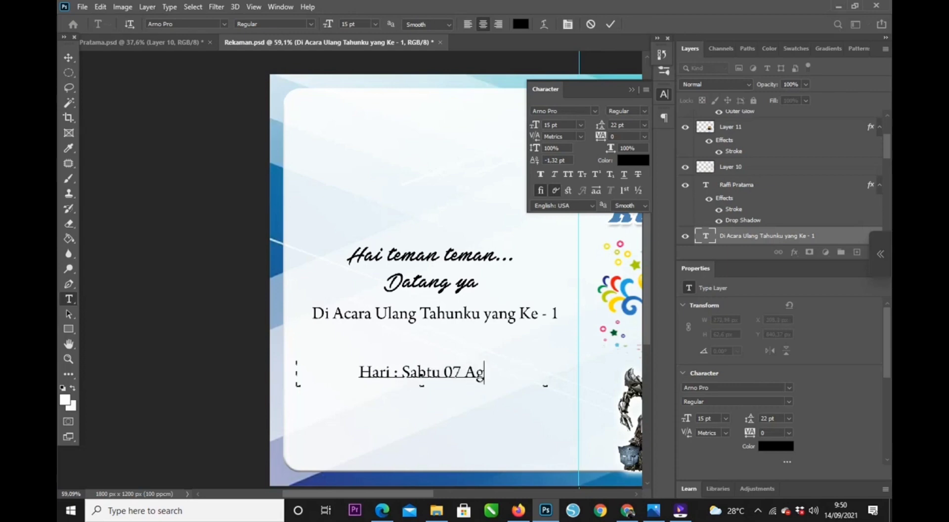
text(ustu)
key(BackSpace)
key(BackSpace)
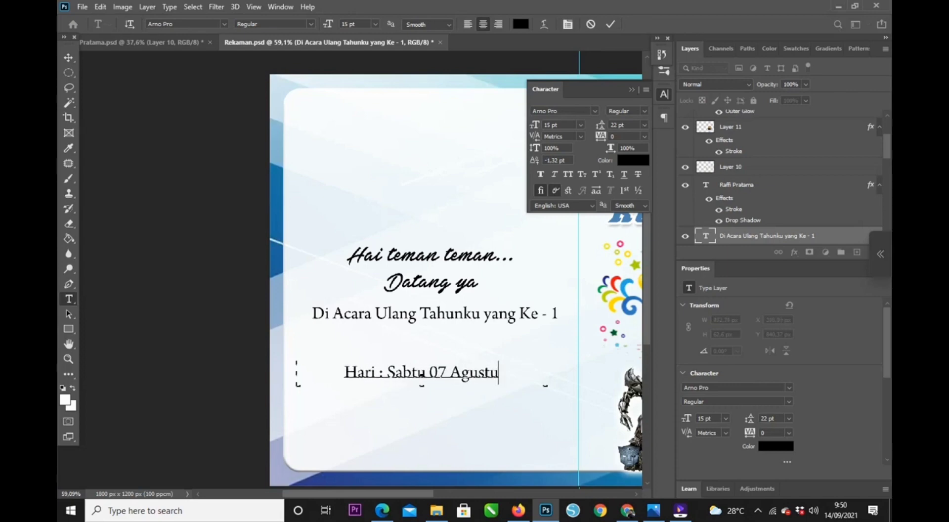
text(s)
key(BackSpace)
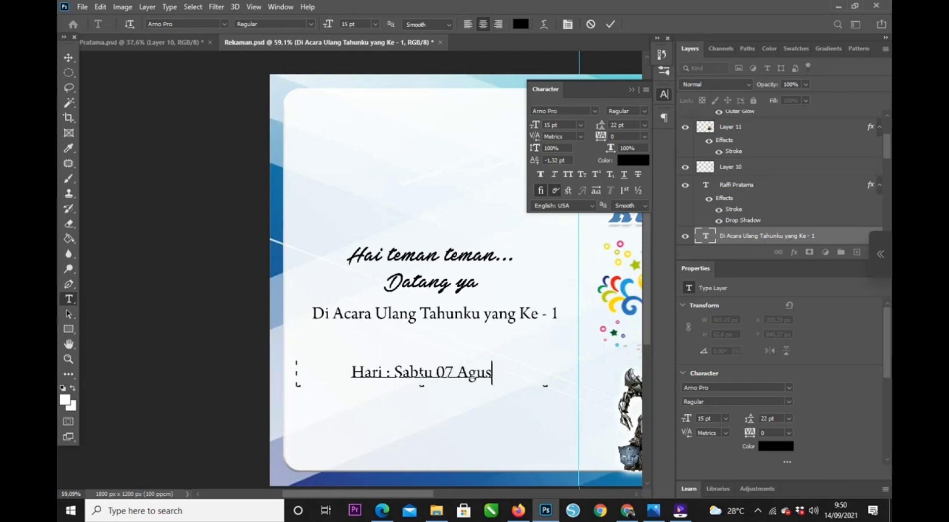
text(tus 2021)
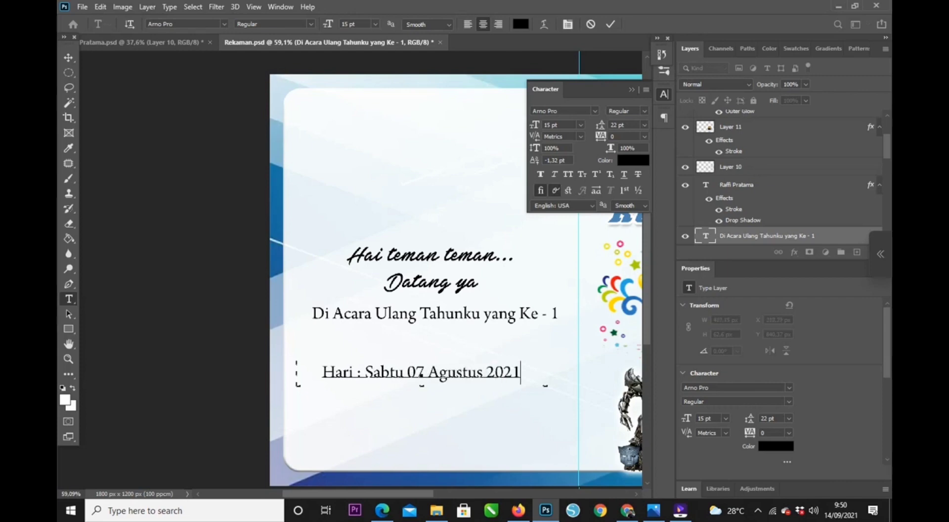
Add a second line reading "Pukul : Jam 16.00 s/d selesai" under the "Hari : Sabtu 07 Agustus 2021" line.
key(Return)
text(Pukul :)
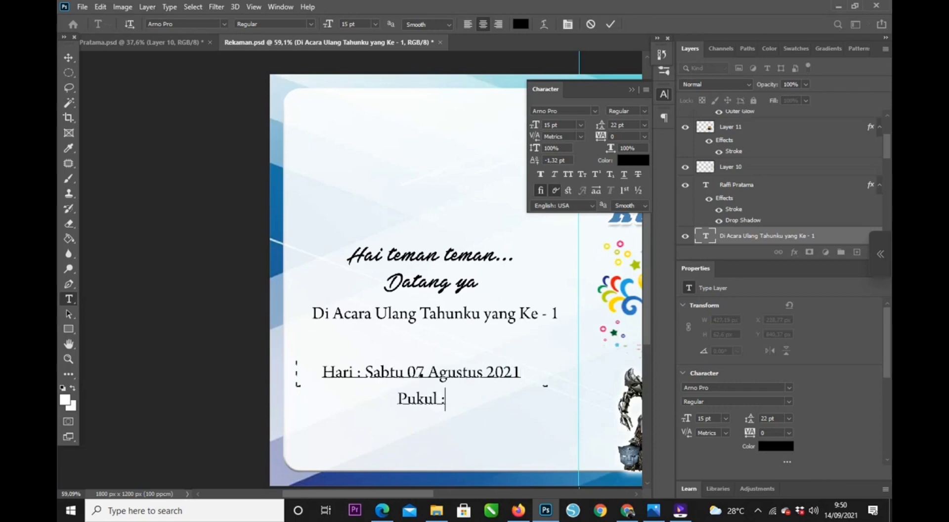
text( Jma)
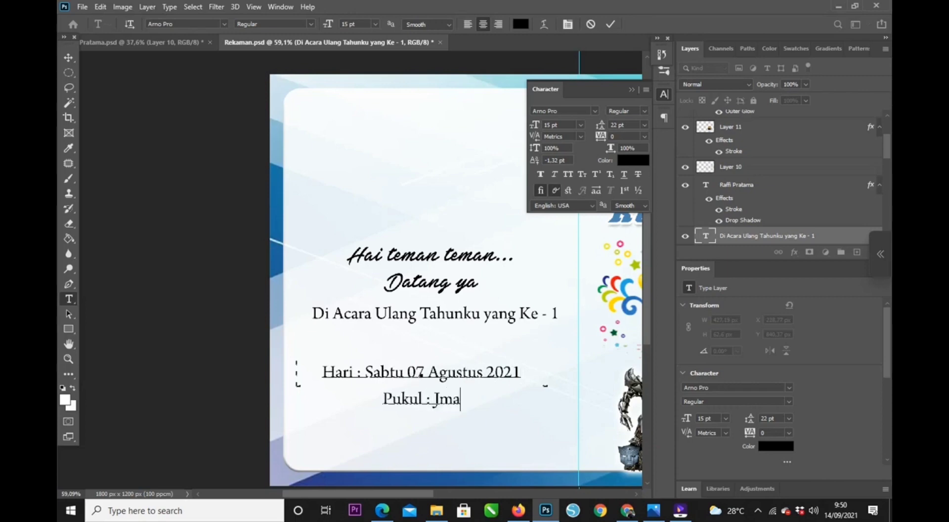
key(BackSpace)
key(BackSpace)
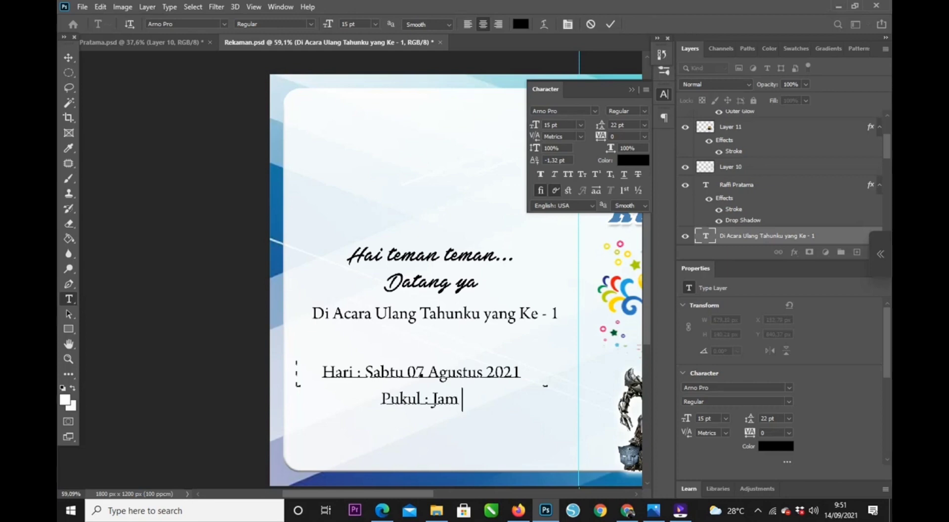
text(10)
key(BackSpace)
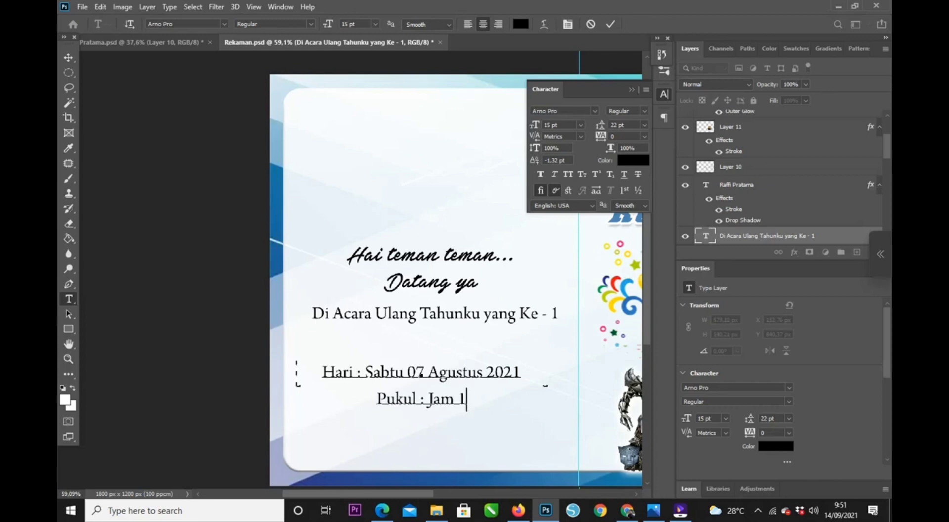
text(6)
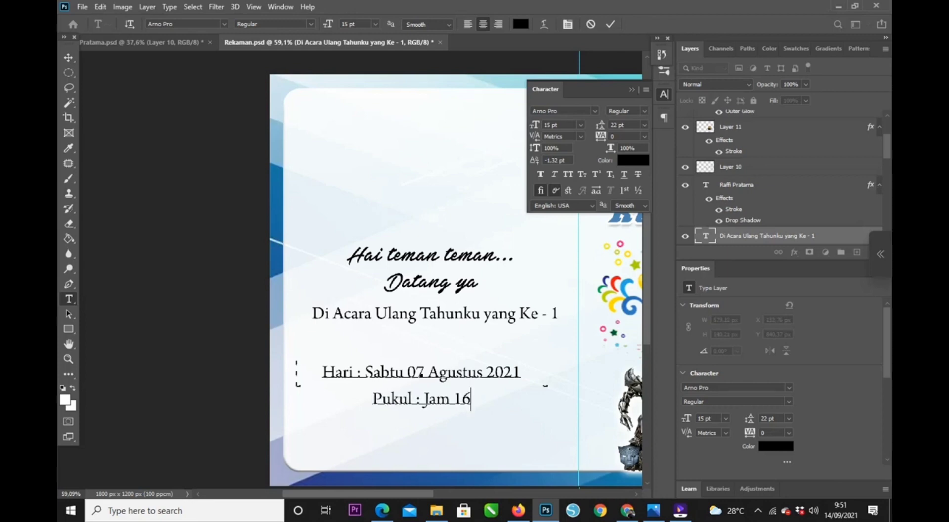
text(.00 s)
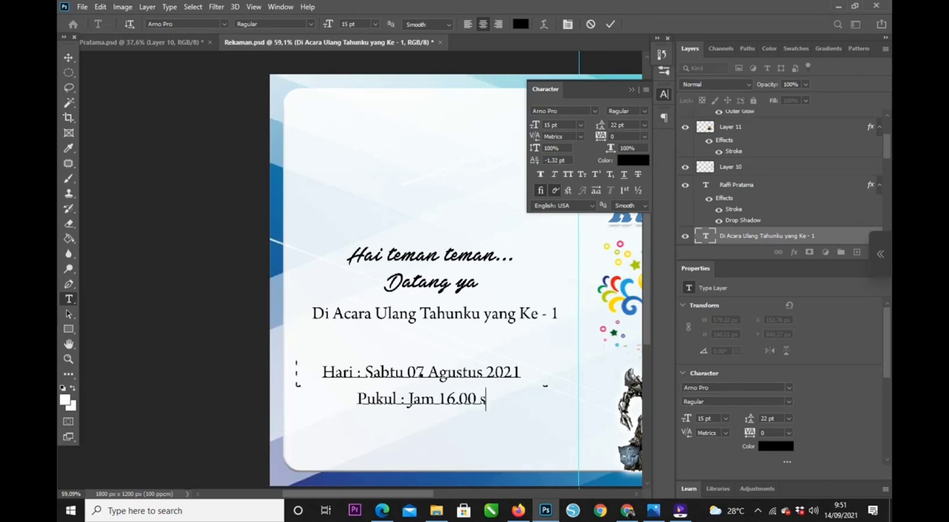
text(/d sel)
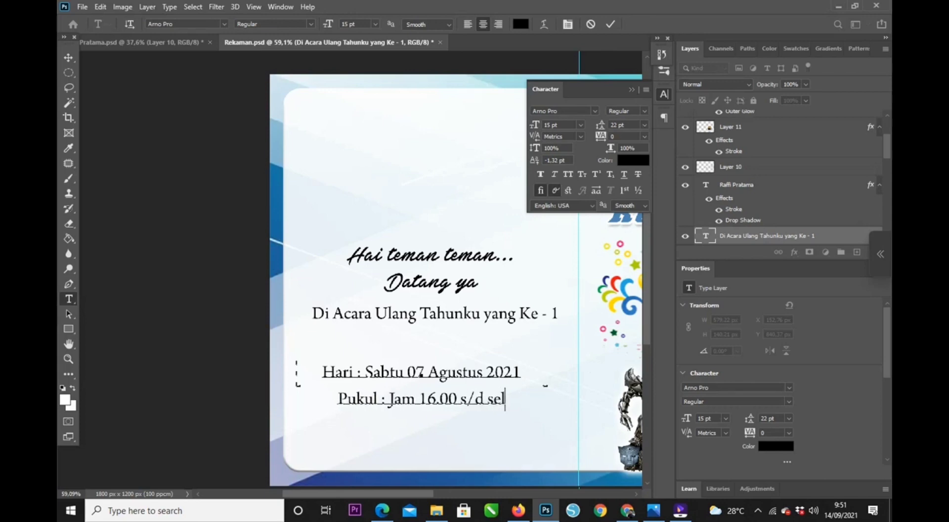
text(esao)
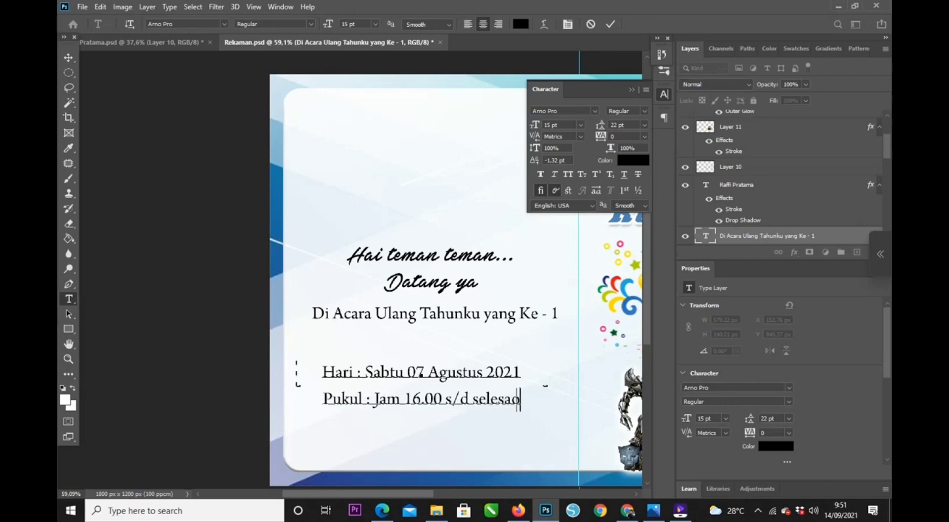
key(BackSpace)
text(i)
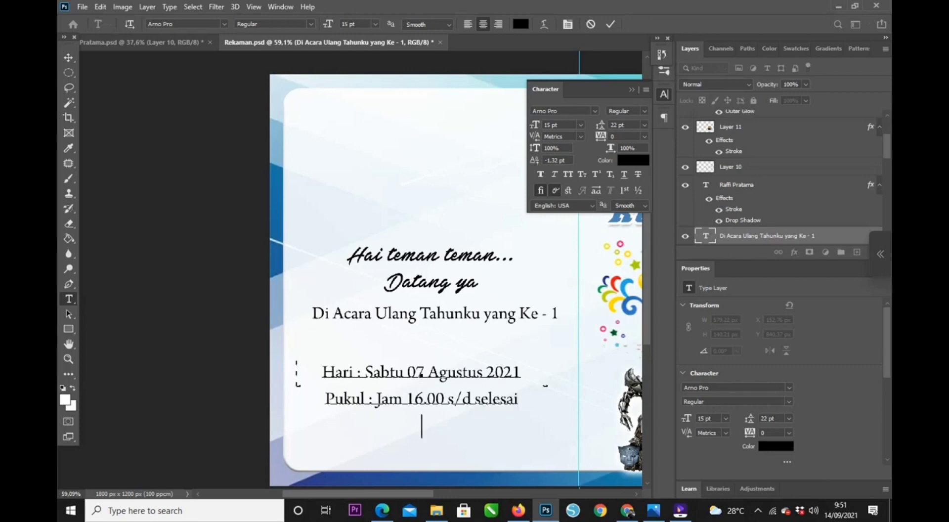
Add a third line starting with "Lokasi :" followed by the event's location.
text(Lokasi : Se)
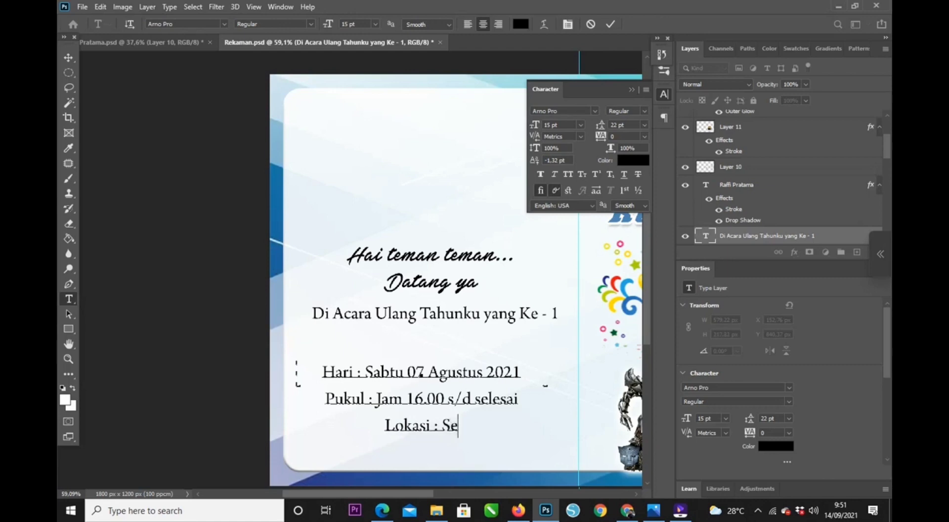
text(i Dadap)
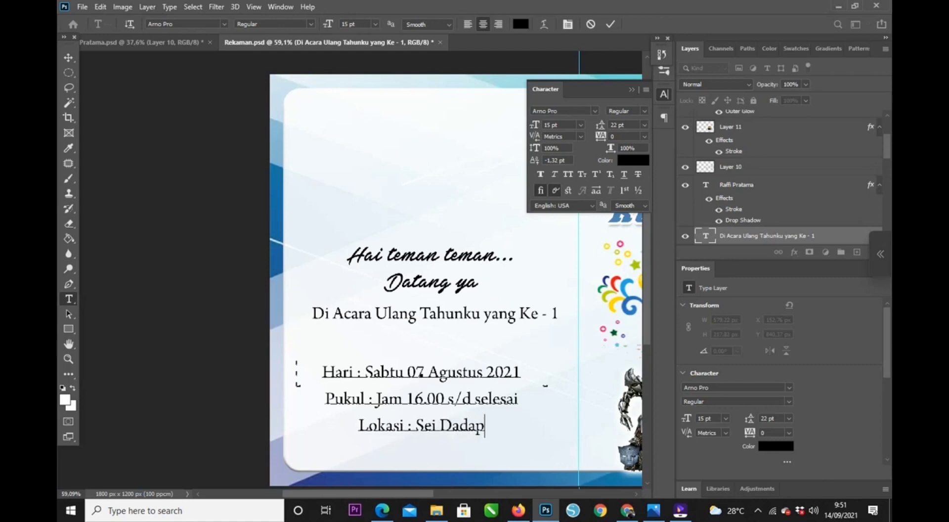
text( 0)
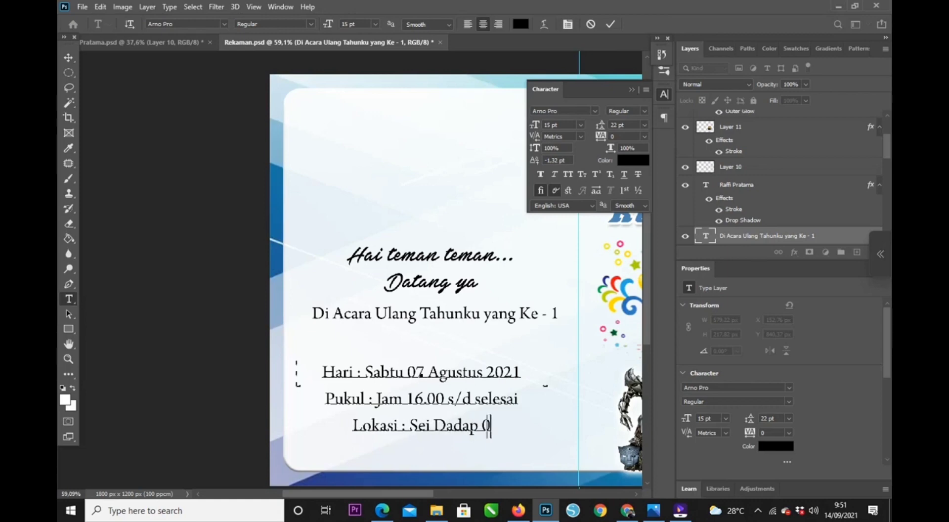
key(BackSpace)
text(- Ked)
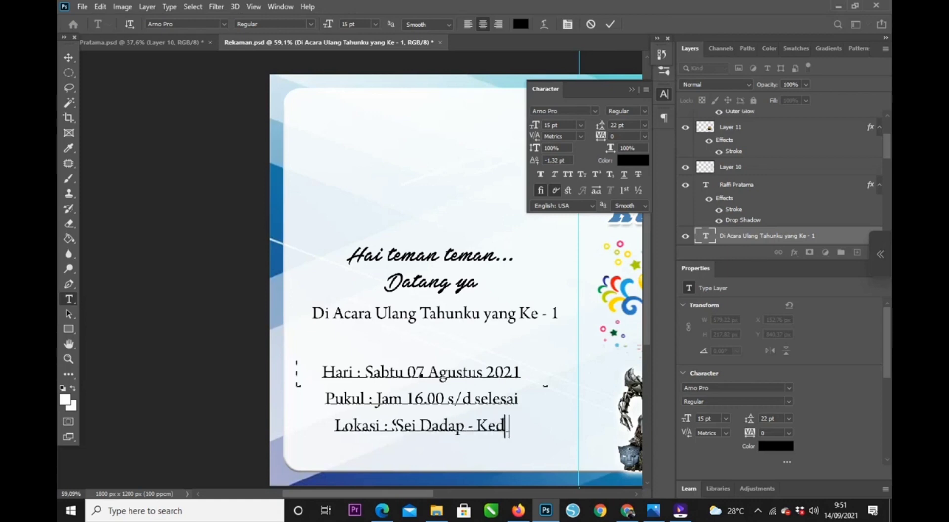
text(e Muka)
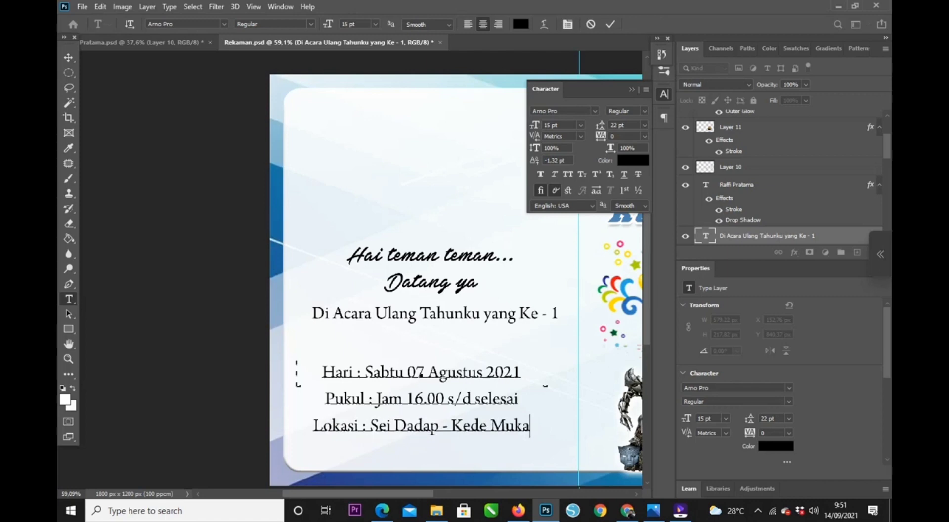
Apply the Berlin Sans FB Demi font to all three event detail lines.
key(ctrl+a)
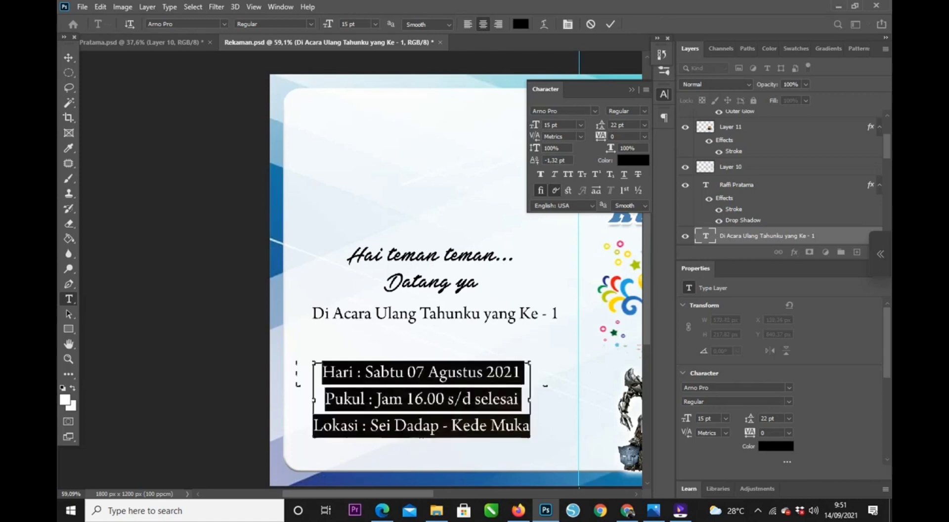
click(224, 24)
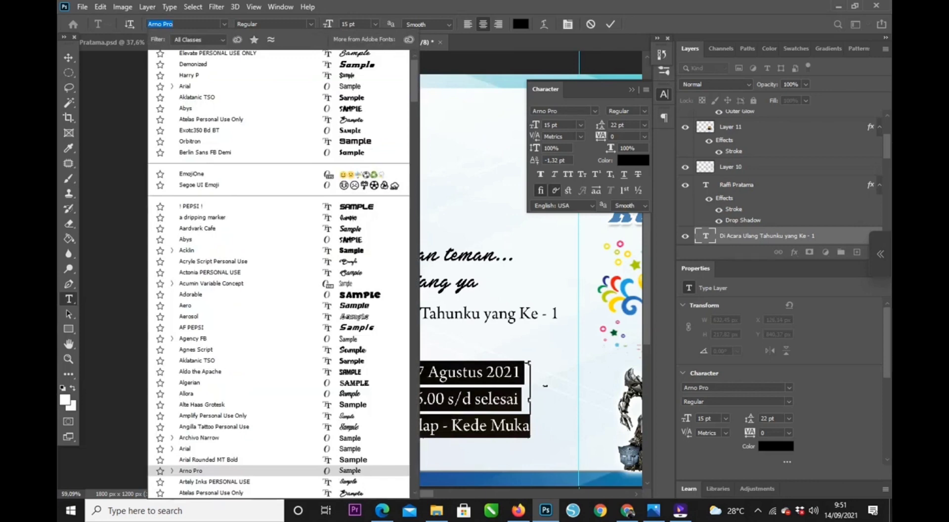
key(Home)
key(Down)
key(Down)
key(Down)
key(Down)
key(Down)
key(Down)
key(Down)
key(Down)
key(Down)
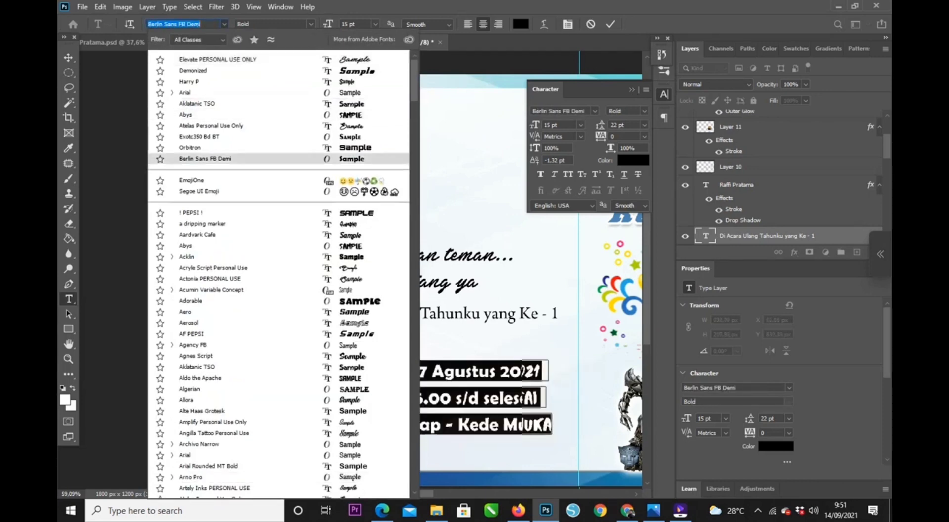
key(Return)
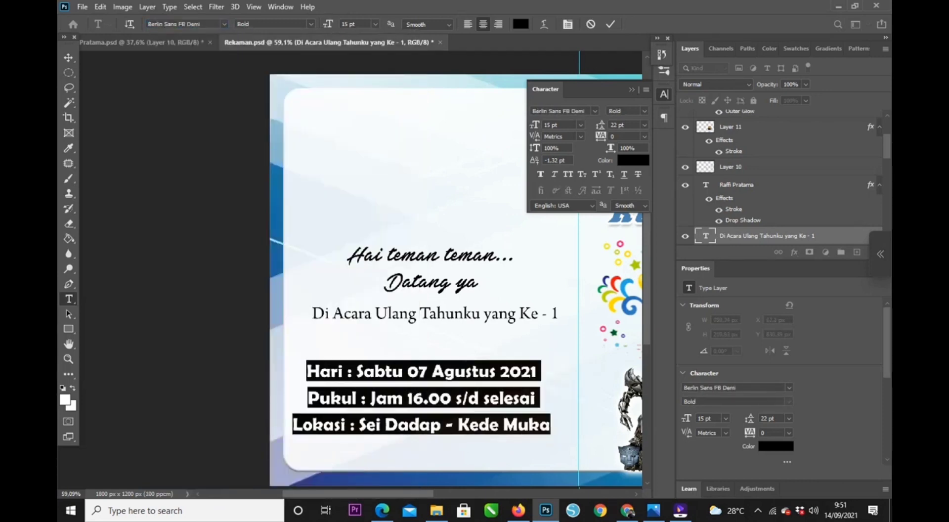
Left-align the three event detail lines and place the block just below "Di Acara Ulang Tahunku yang Ke - 1".
drag(425, 453, 438, 431)
key(ctrl+shift+l)
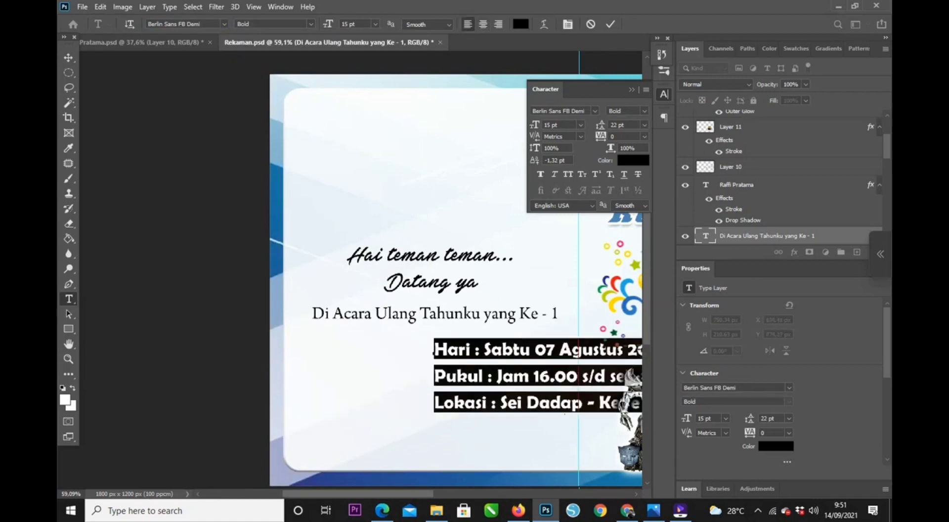
drag(434, 349, 320, 346)
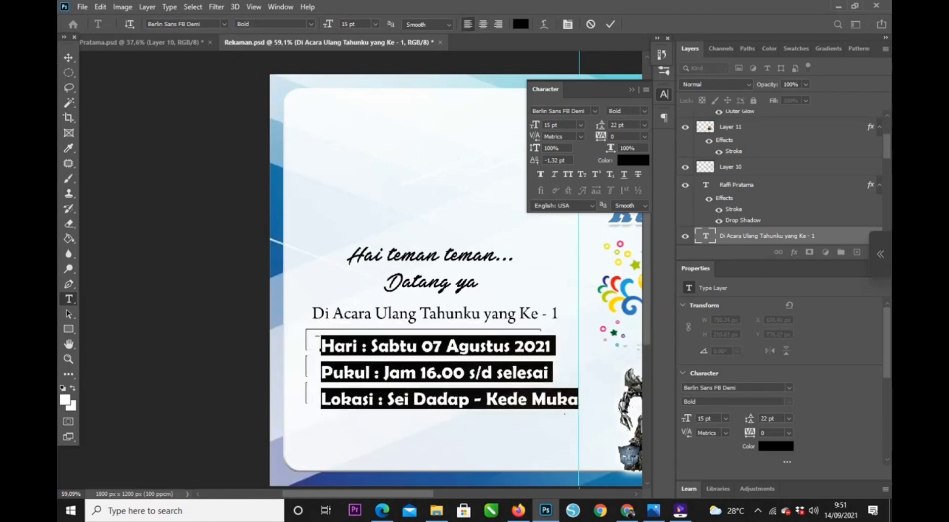
Set the event detail text to 9 pt with Auto leading and reposition the block.
key(Down)
key(Down)
key(Down)
key(Down)
key(Down)
key(Down)
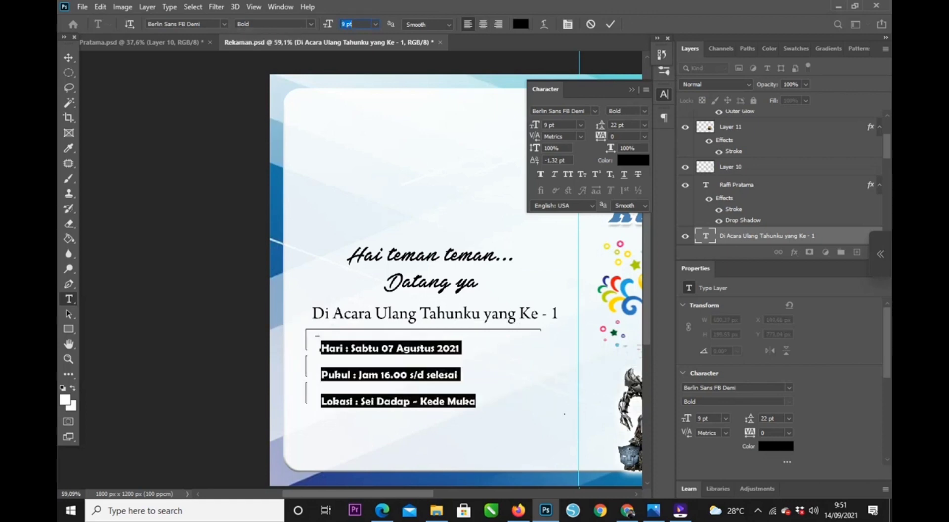
click(645, 125)
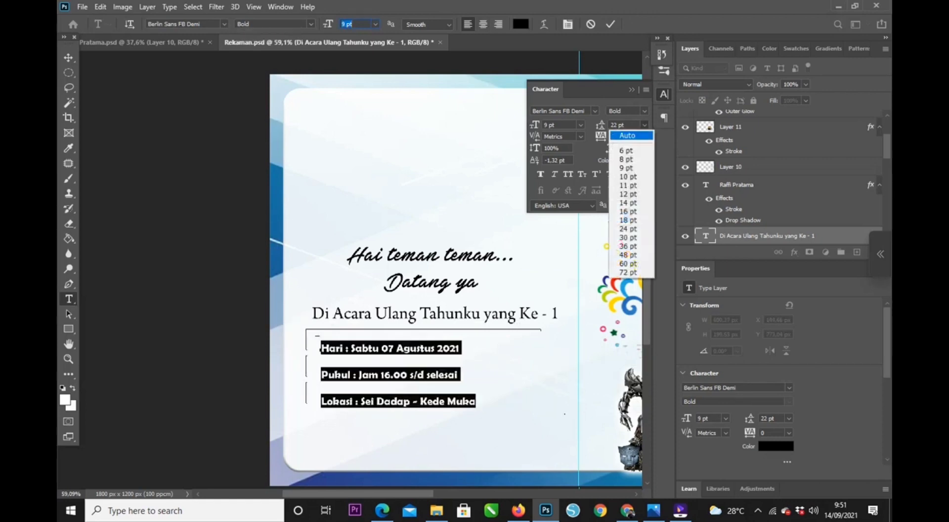
click(633, 136)
drag(448, 421, 470, 428)
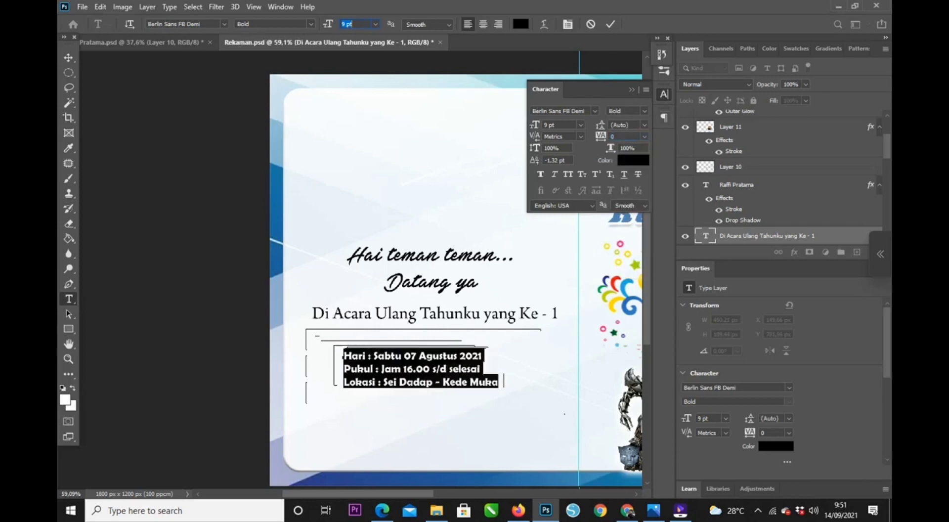
Set the font size of the three event detail lines to 13 pt.
key(Up)
key(Up)
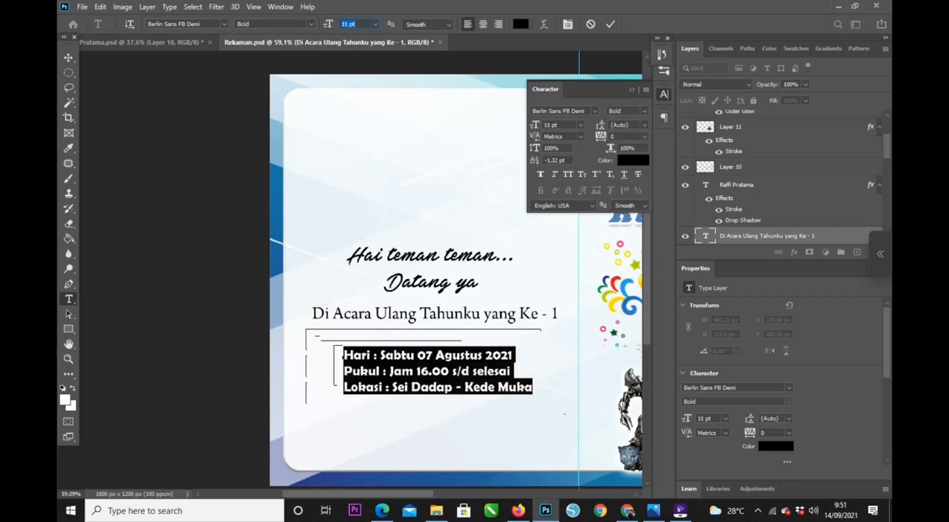
key(Up)
key(Up)
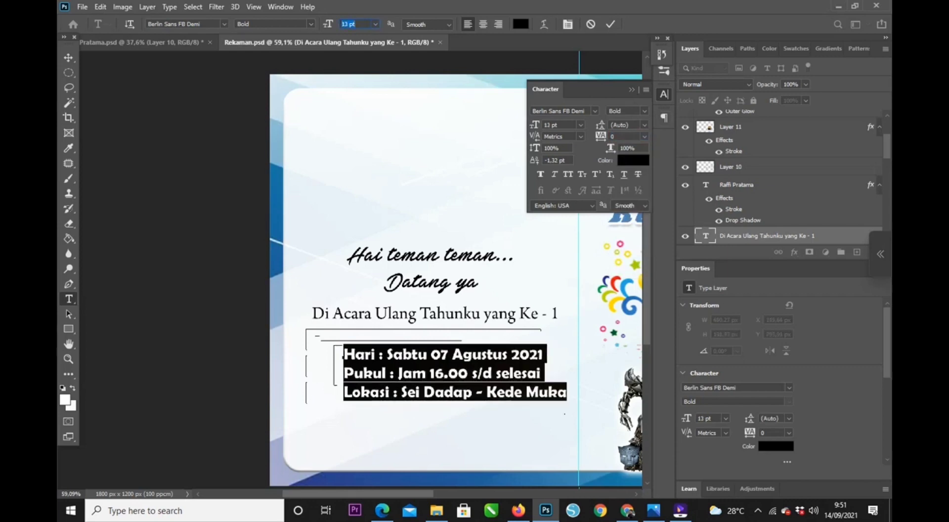
Set the event detail lines' leading to 20 pt and move the block closer beneath "Di Acara Ulang Tahunku yang Ke - 1".
drag(470, 429, 450, 425)
key(Up)
key(Up)
key(Up)
key(Up)
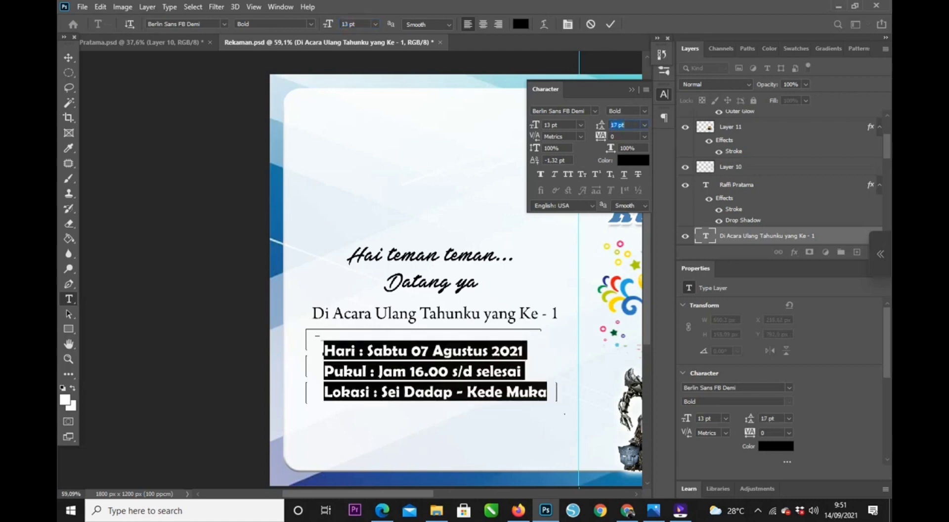
click(69, 58)
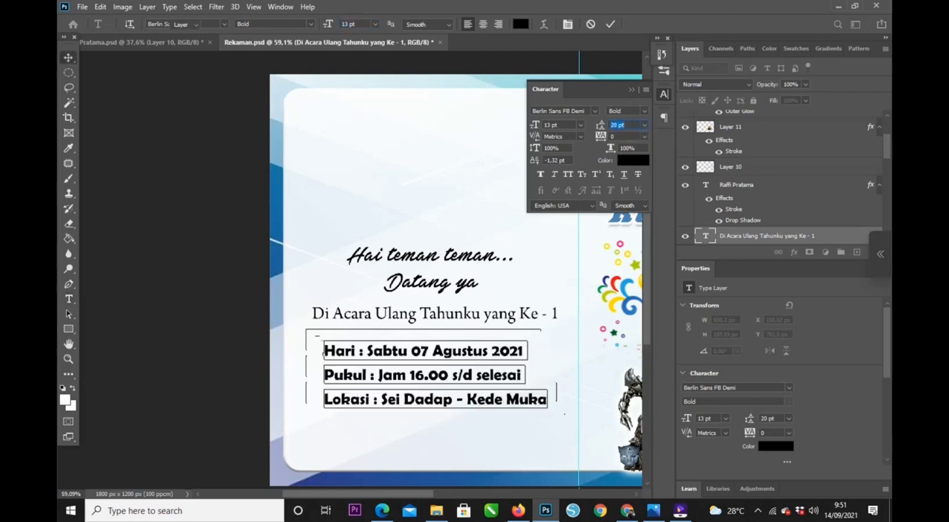
drag(427, 352, 435, 317)
Change the font of the three event detail lines to Alte Haas Grotesk Bold.
click(69, 298)
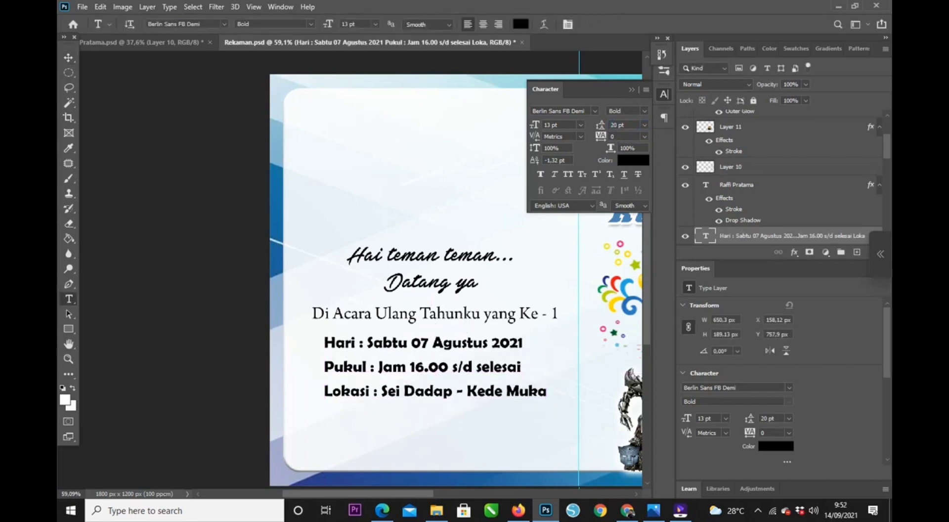
drag(324, 342, 547, 391)
click(225, 24)
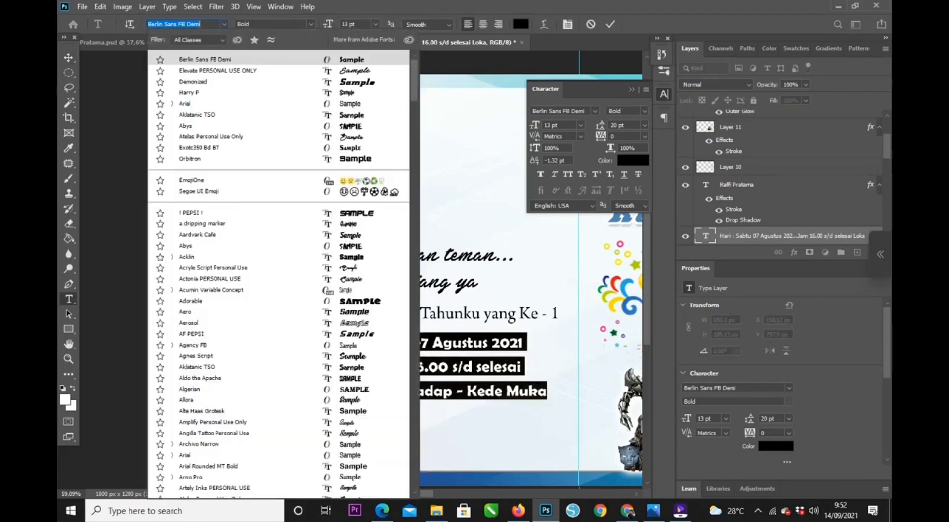
text(agnes)
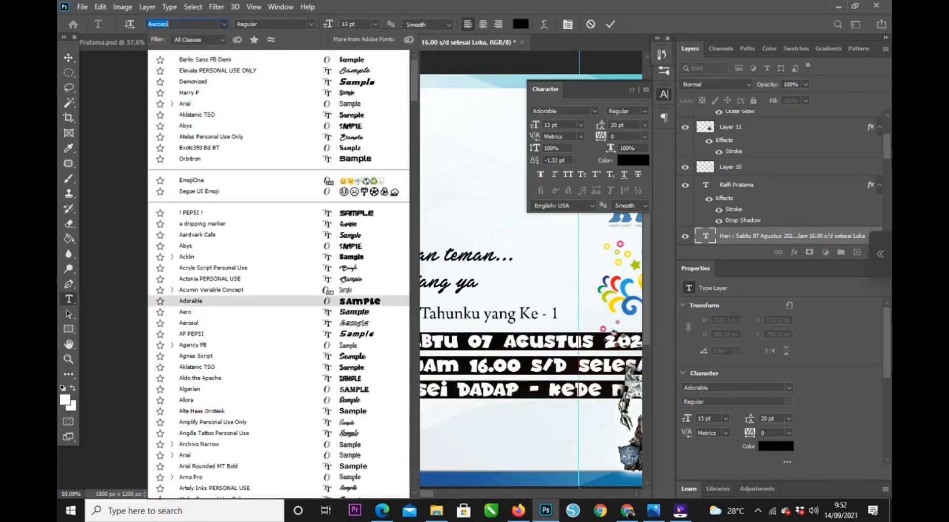
key(Down)
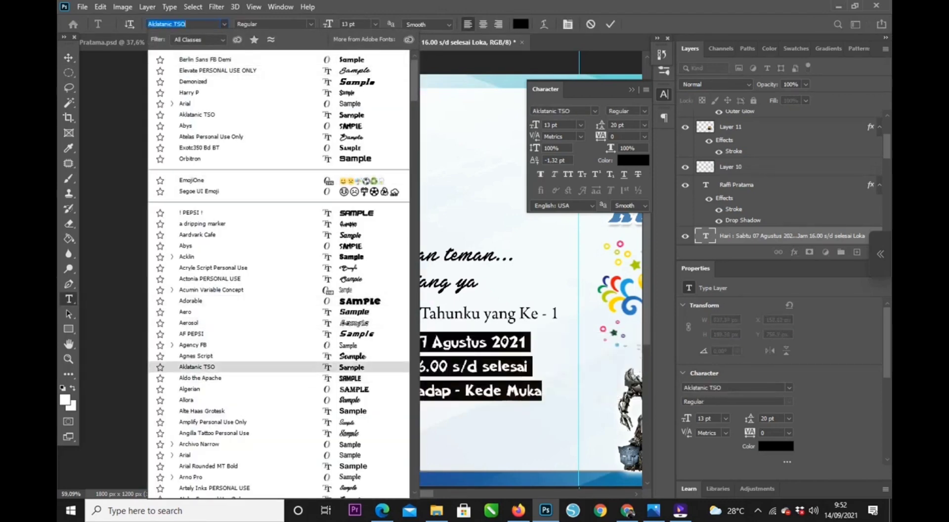
key(Down)
key(Down)
key(Down)
key(Down)
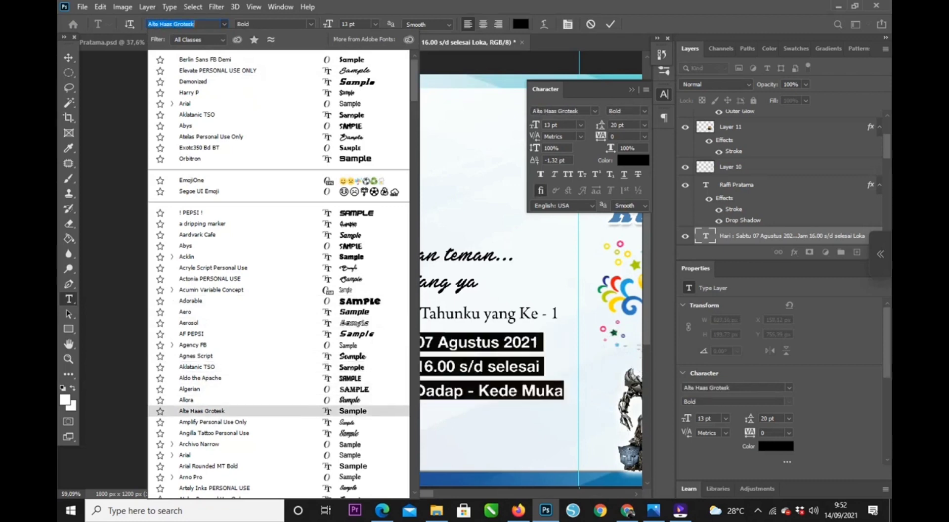
key(Return)
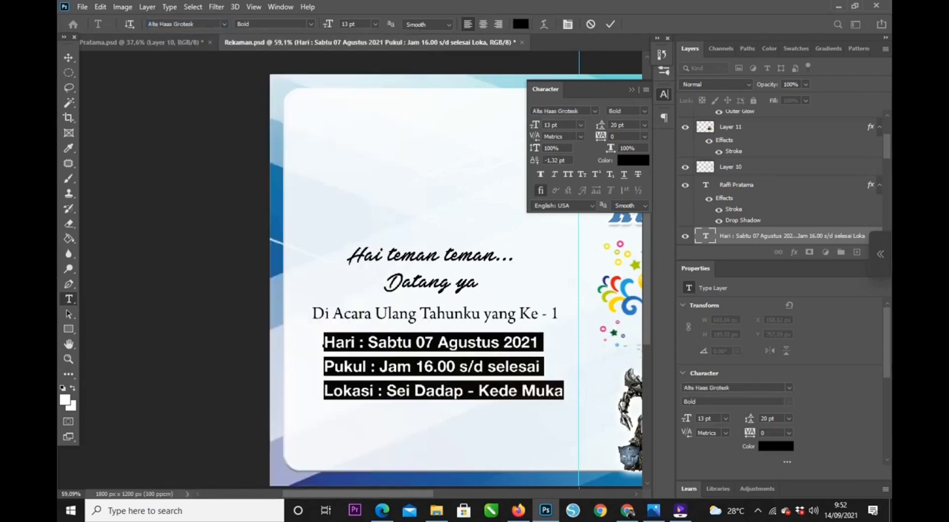
Preview the three event detail lines in the available fonts as far as Aldo the Apache and back to Aero.
click(224, 24)
key(Down)
key(Down)
key(Down)
key(Down)
key(Down)
key(Down)
key(Down)
key(Down)
key(Down)
key(Down)
key(Down)
key(Down)
key(Down)
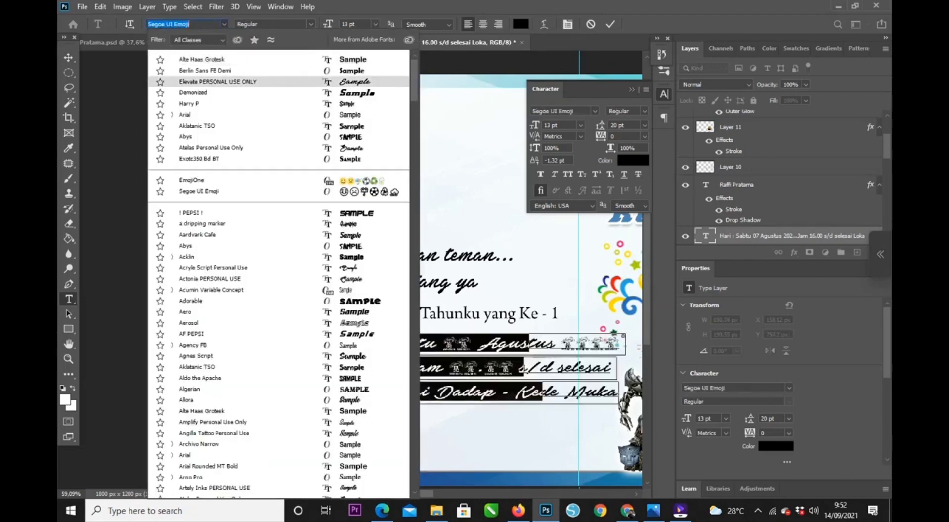
text(Aero)
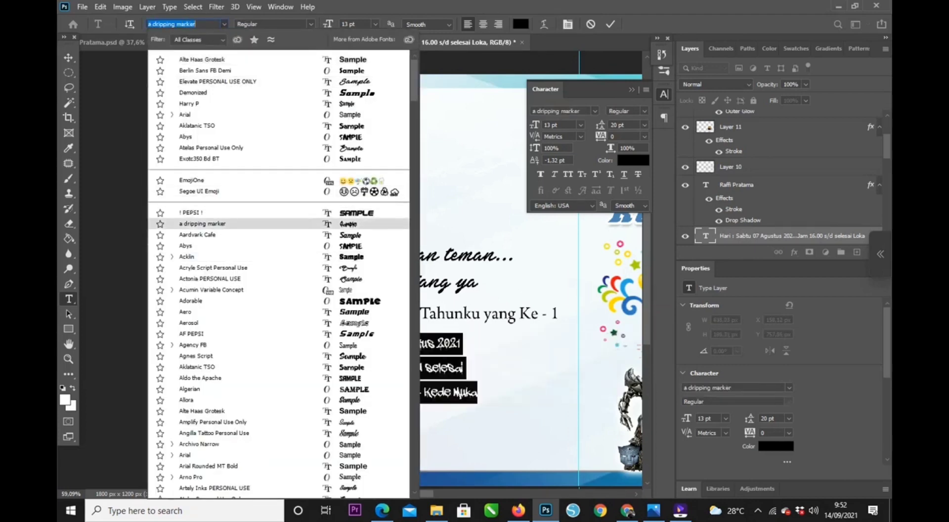
key(Down)
key(Down)
key(Down)
key(Down)
key(Down)
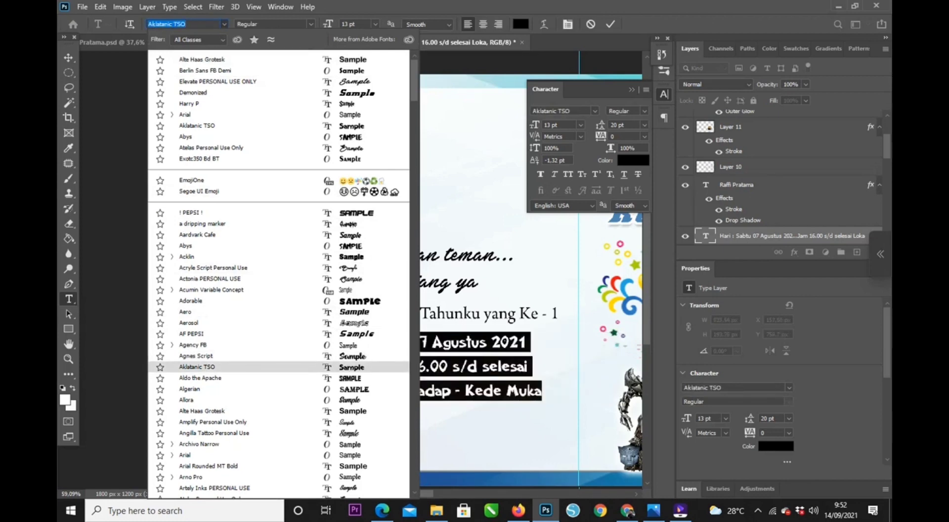
key(Down)
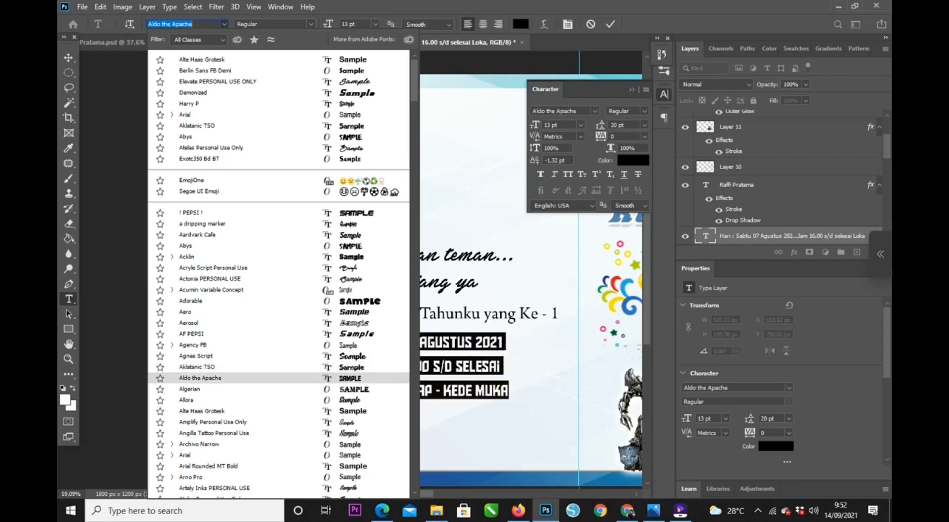
key(Up)
key(Up)
key(Up)
key(Up)
key(Up)
key(Up)
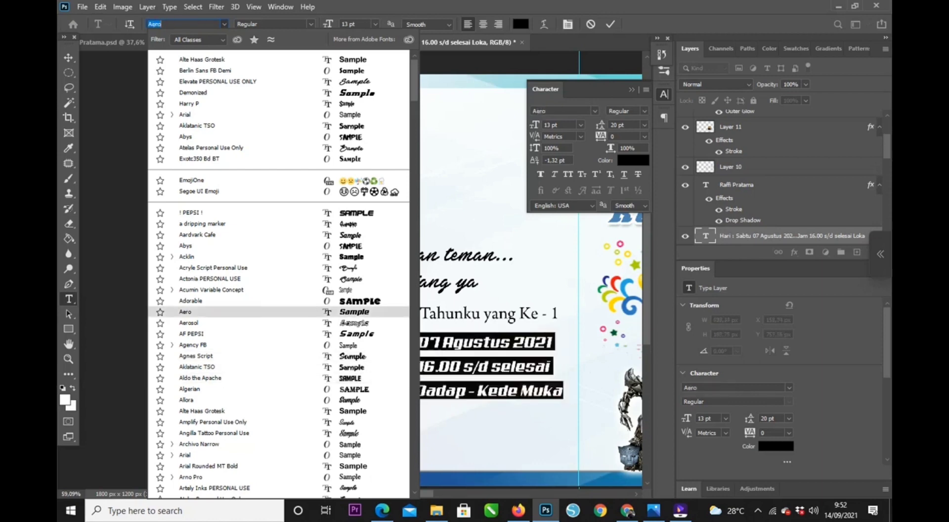
Preview the event detail lines in the fonts that follow Aero alphabetically, through to Exotc350 Bd BT.
key(Down)
key(Down)
key(Down)
key(Down)
key(Down)
key(Down)
key(Down)
key(Down)
key(Down)
key(Down)
key(Down)
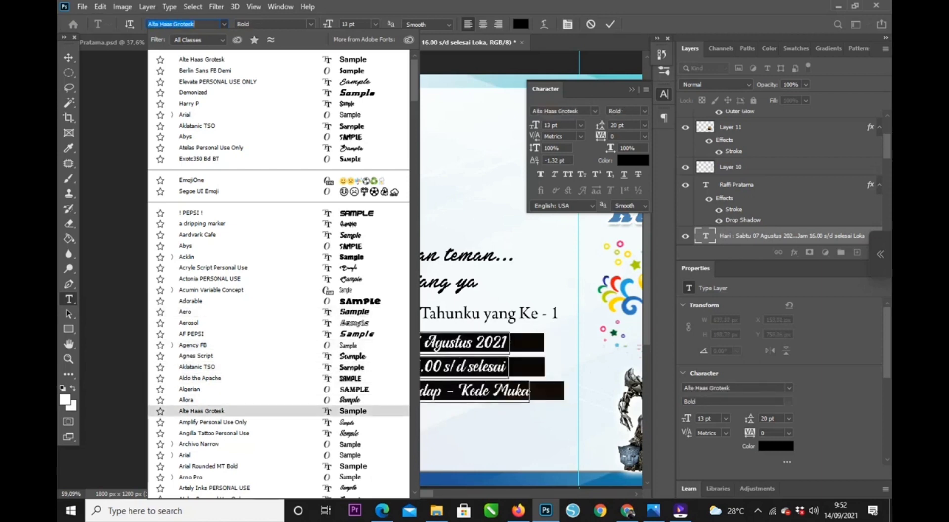
key(Down)
key(Down)
key(Down)
key(Down)
key(Down)
key(Down)
key(Down)
key(Down)
key(Down)
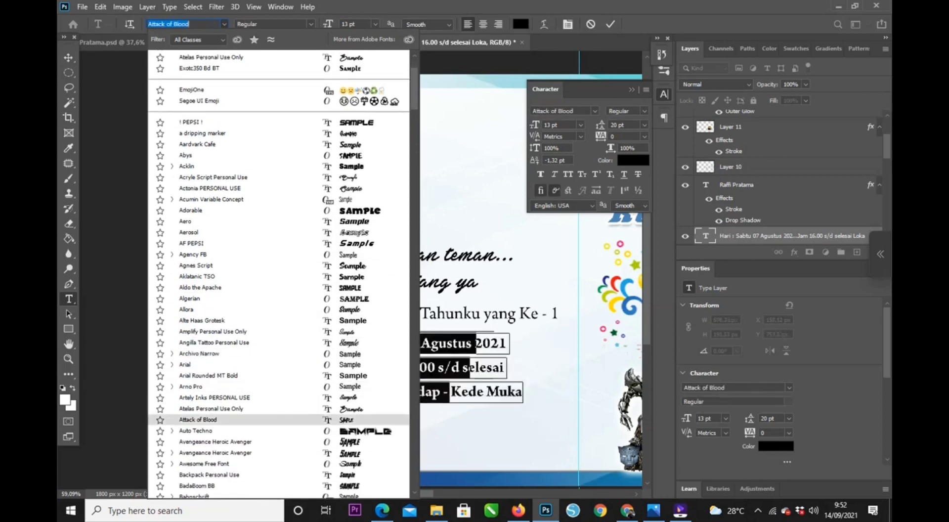
key(Down)
key(Down)
key(Down)
key(Down)
key(Down)
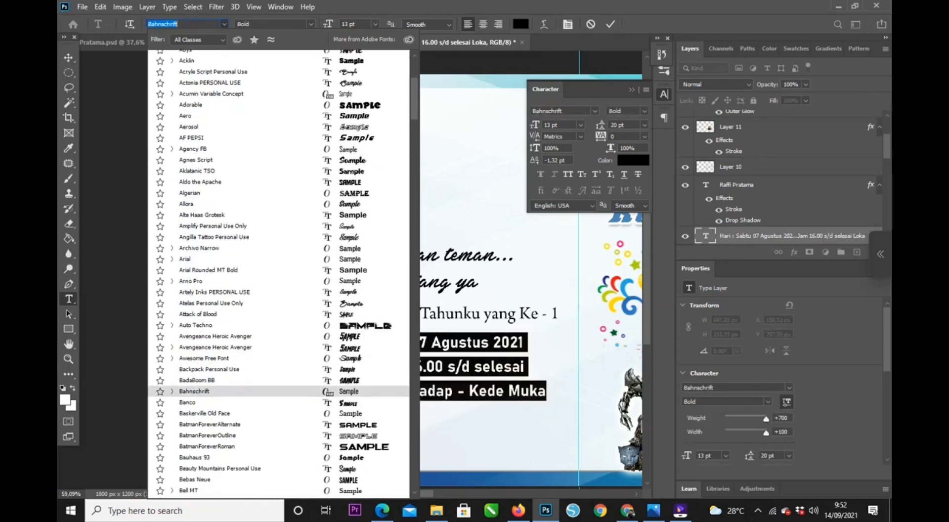
key(Down)
key(Down)
key(Down)
key(Down)
key(Down)
key(Down)
key(Down)
key(Down)
key(Down)
key(Down)
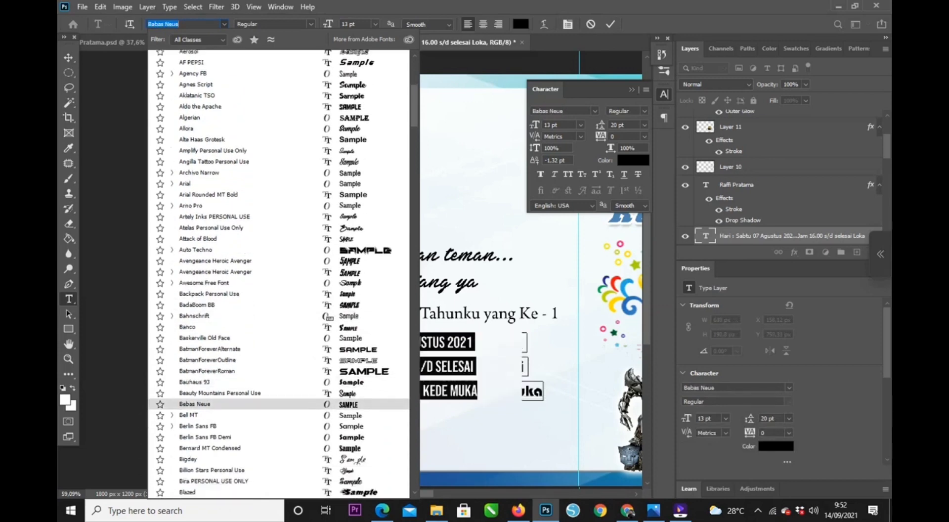
key(Down)
key(Down)
key(Down)
key(Down)
key(Down)
key(Down)
key(Down)
key(Down)
key(Down)
key(Down)
key(Down)
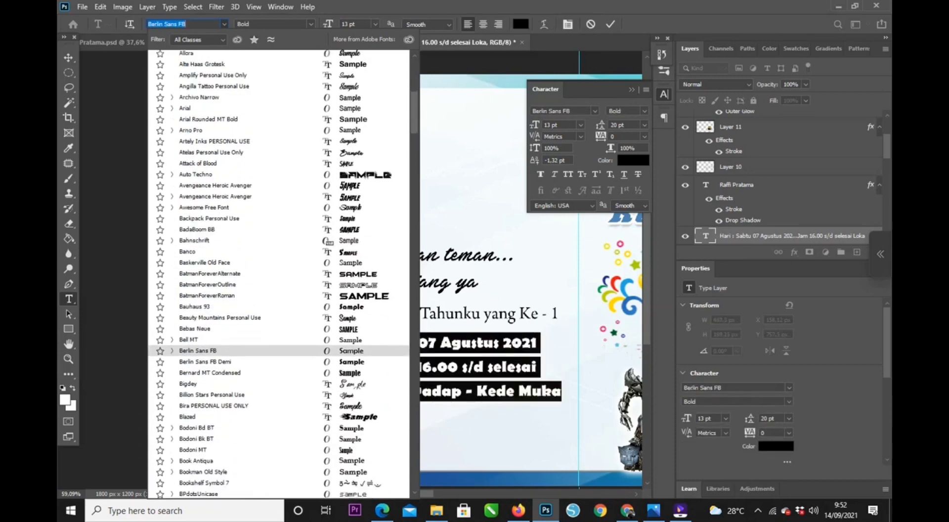
key(Down)
key(Down)
key(Down)
key(Down)
key(Down)
key(Down)
key(Down)
key(Down)
key(Down)
key(Down)
key(Down)
key(Down)
key(Down)
key(Down)
key(Down)
key(Down)
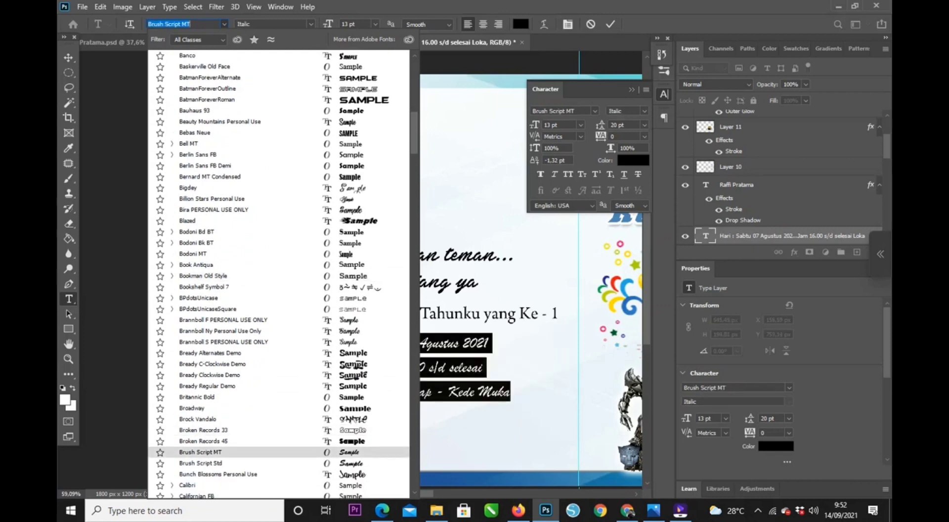
key(Down)
key(Down)
key(Down)
key(Down)
key(Down)
key(Down)
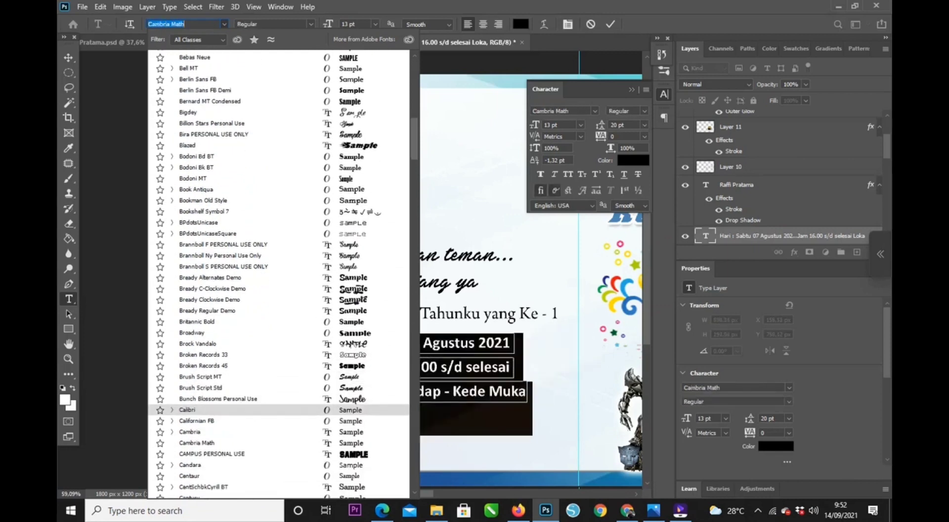
key(Down)
key(Down)
key(Down)
key(Down)
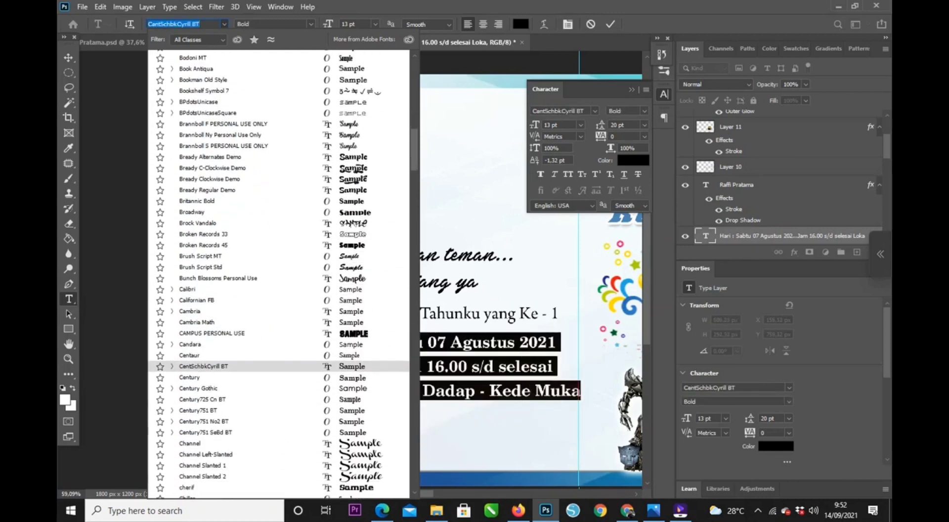
key(Down)
key(Down)
key(Down)
key(Down)
key(Down)
key(Down)
key(Down)
key(Down)
key(Down)
key(Down)
key(Down)
key(Down)
key(Down)
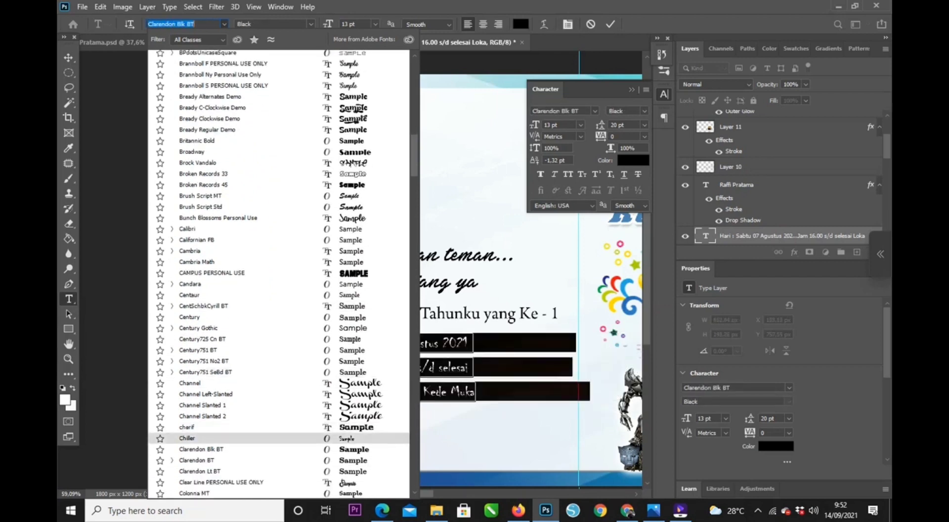
key(Down)
key(Down)
key(Down)
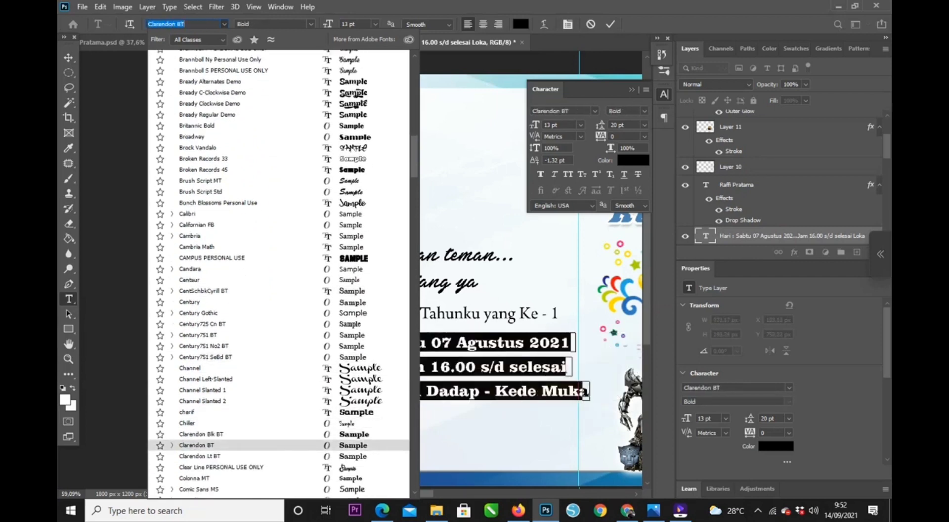
key(Down)
key(Down)
key(Down)
key(Down)
key(Down)
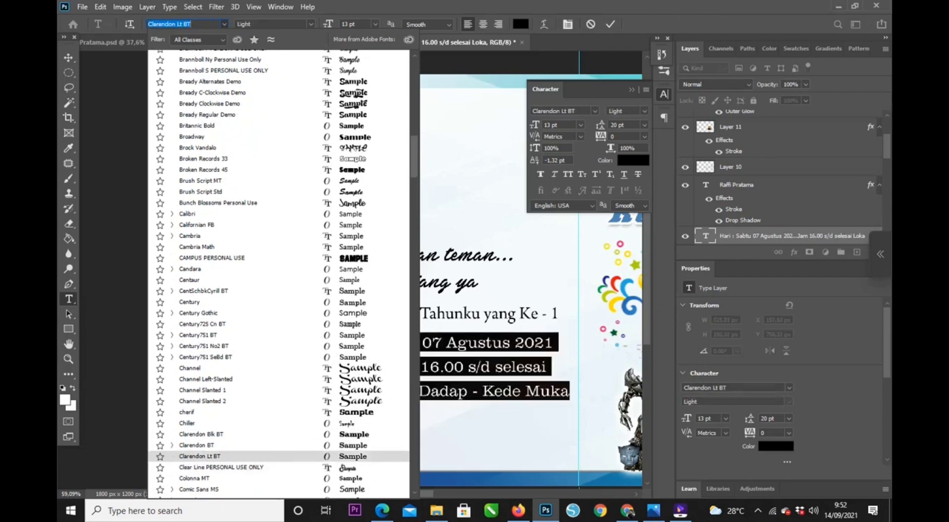
key(Down)
key(Down)
key(Down)
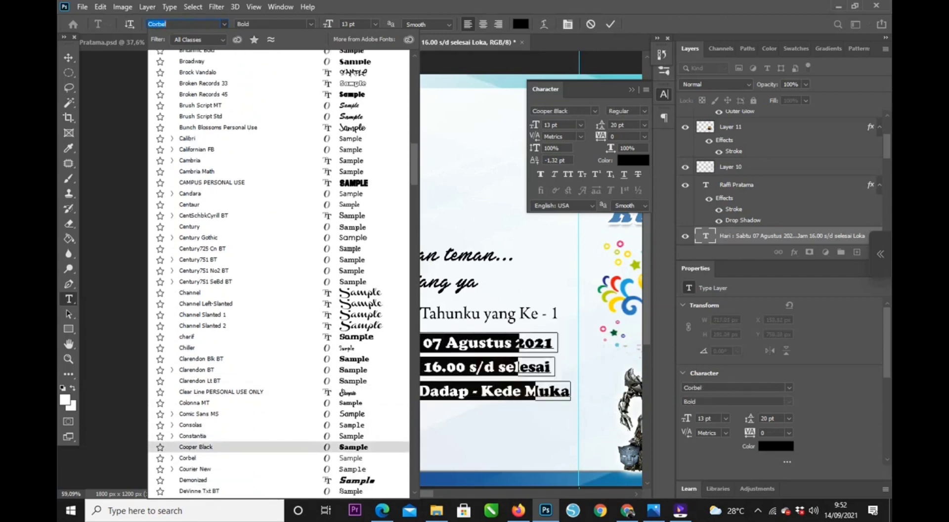
key(Down)
key(Down)
key(Down)
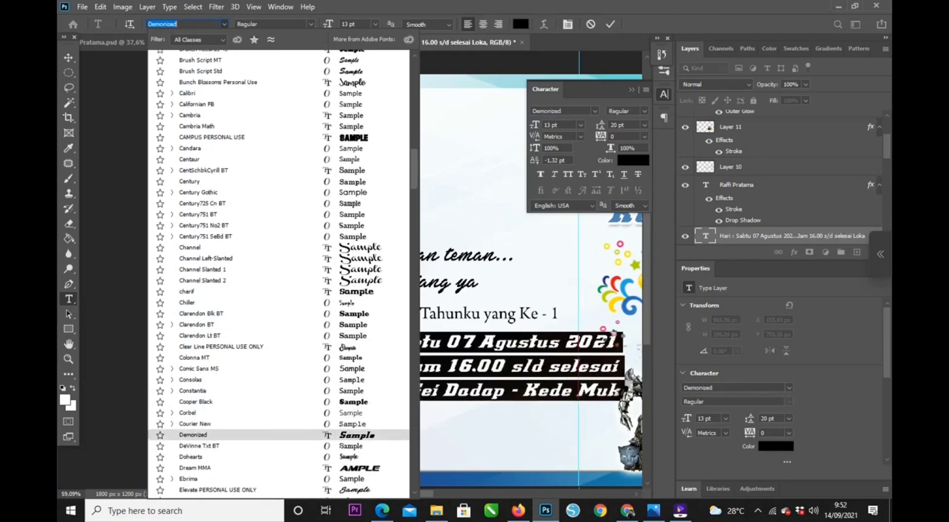
key(Down)
key(Down)
key(Down)
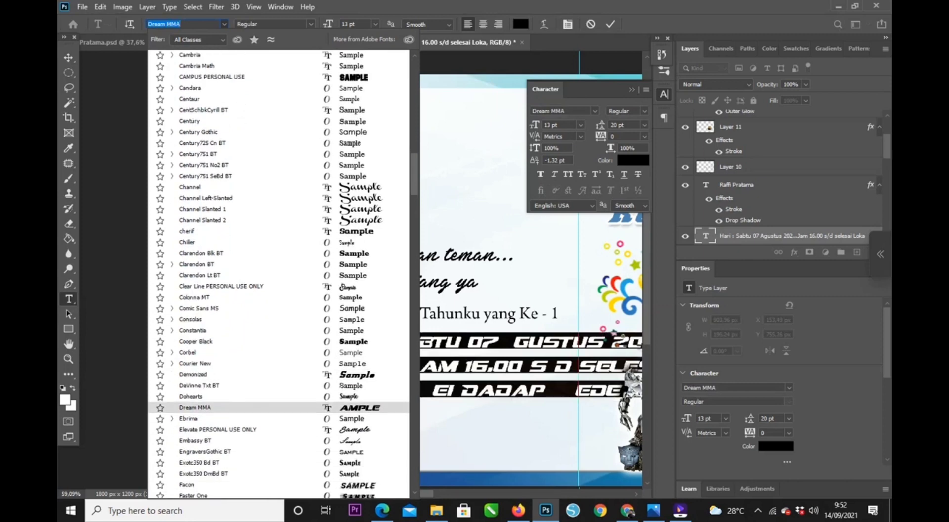
key(Down)
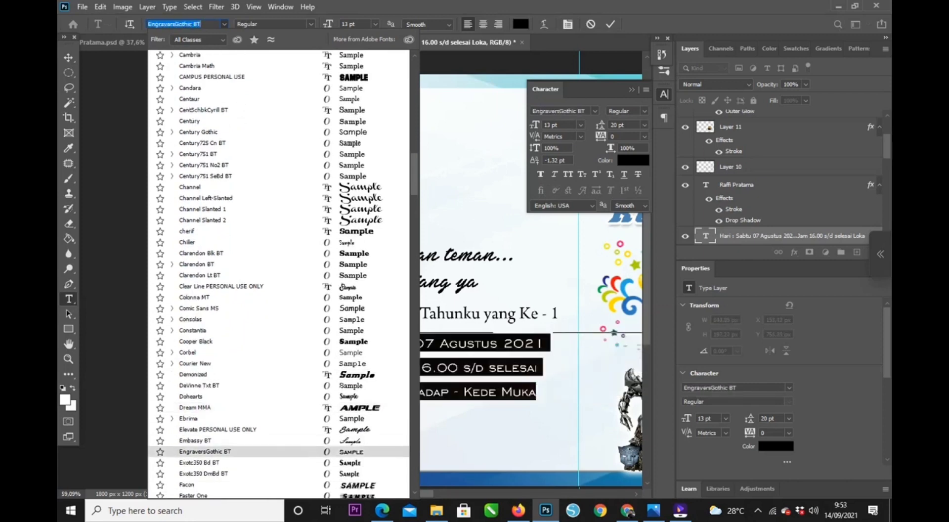
key(Down)
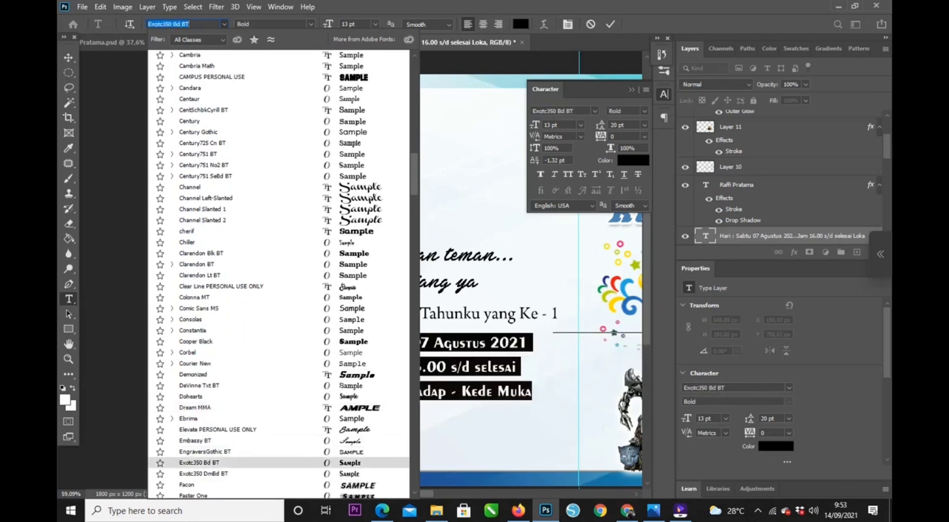
Preview the event detail lines in the fonts alphabetically preceding Exotc350 Bd BT, back through Bodoni and Agnes Script to Acklin.
key(Up)
key(Up)
key(Up)
key(Up)
key(Up)
key(Up)
key(Up)
key(Up)
key(Up)
key(Up)
key(Up)
key(Up)
key(Up)
key(Up)
key(Up)
key(Up)
key(Up)
key(Up)
key(Up)
key(Up)
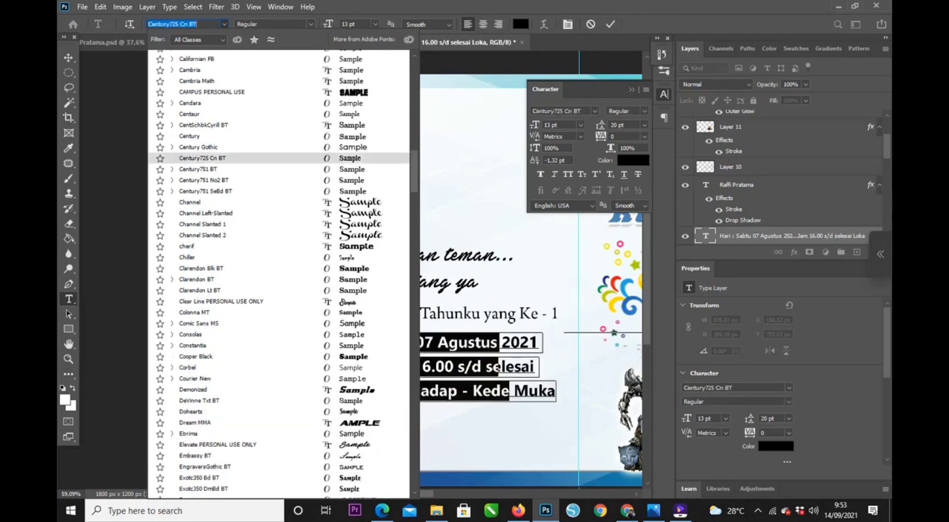
key(Up)
key(Up)
key(Up)
key(Up)
key(Up)
key(Up)
key(Up)
key(Up)
key(Up)
key(Up)
key(Up)
key(Up)
key(Up)
key(Up)
key(Up)
key(Up)
key(Up)
key(Up)
key(Up)
key(Up)
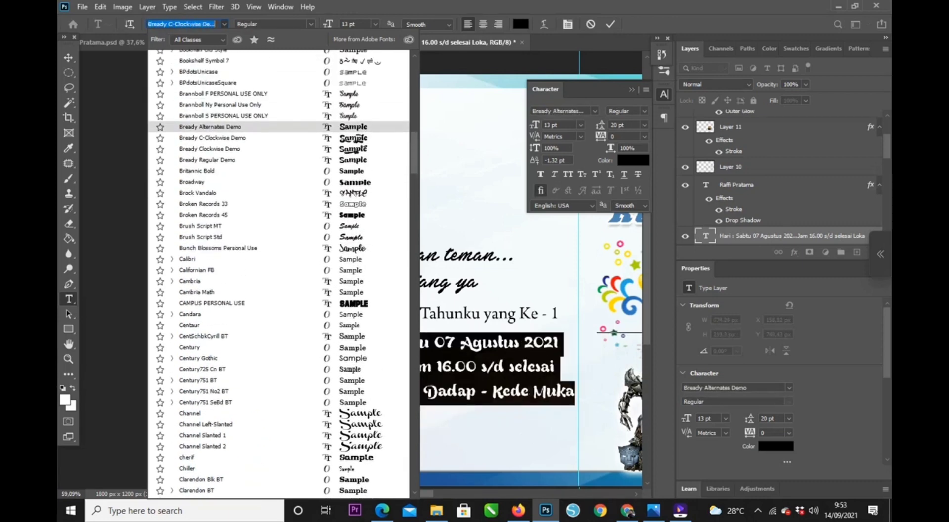
key(Down)
key(Down)
key(Down)
key(Down)
key(Up)
key(Up)
key(Up)
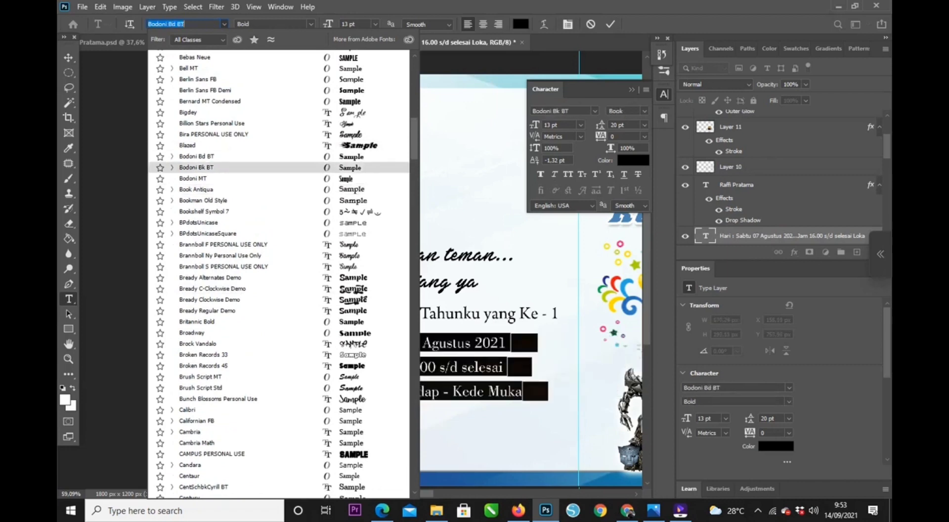
key(Up)
key(Up)
key(Up)
key(Up)
key(Up)
key(Up)
key(Up)
key(Up)
key(Up)
key(Up)
key(Up)
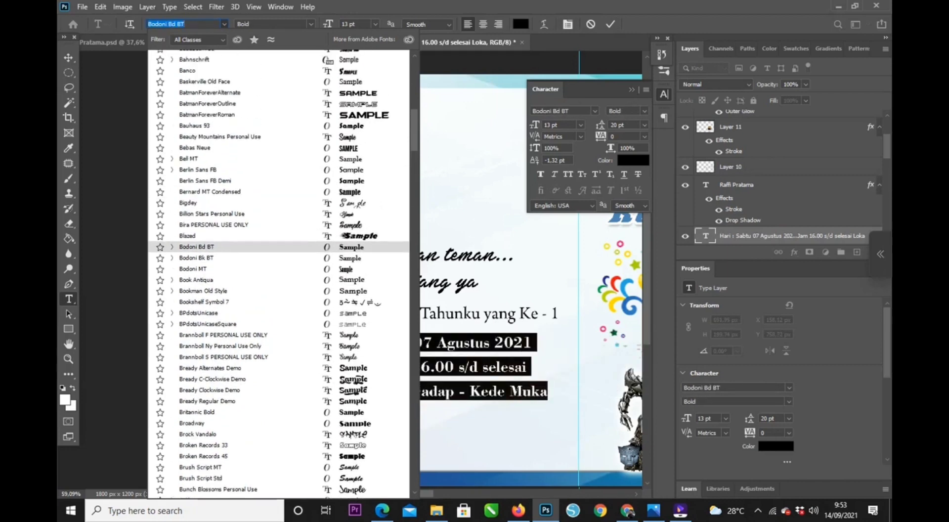
key(Up)
key(Up)
key(Up)
key(Up)
key(Up)
key(Up)
key(Up)
key(Up)
key(Up)
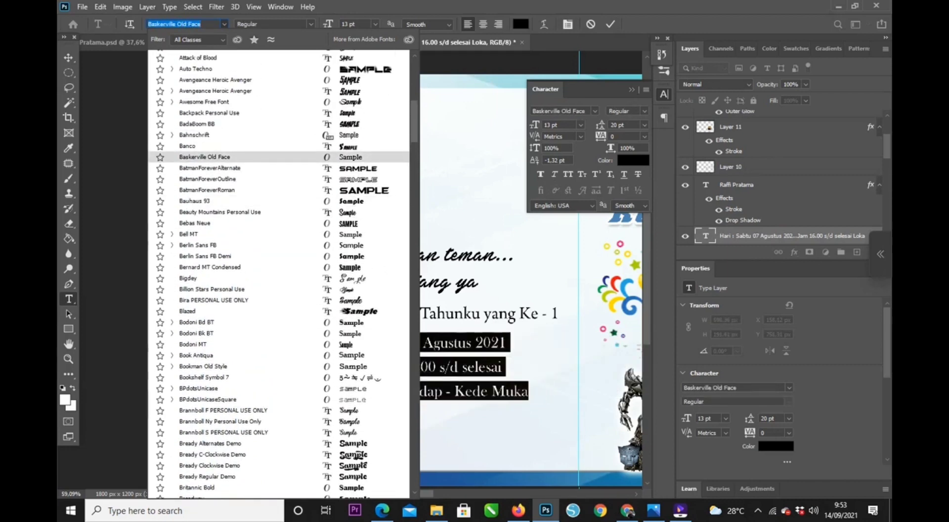
key(Up)
key(Up)
key(Up)
key(Up)
key(Up)
key(Up)
key(Up)
key(Up)
key(Up)
key(Up)
key(Up)
key(Up)
key(Up)
key(Up)
key(Up)
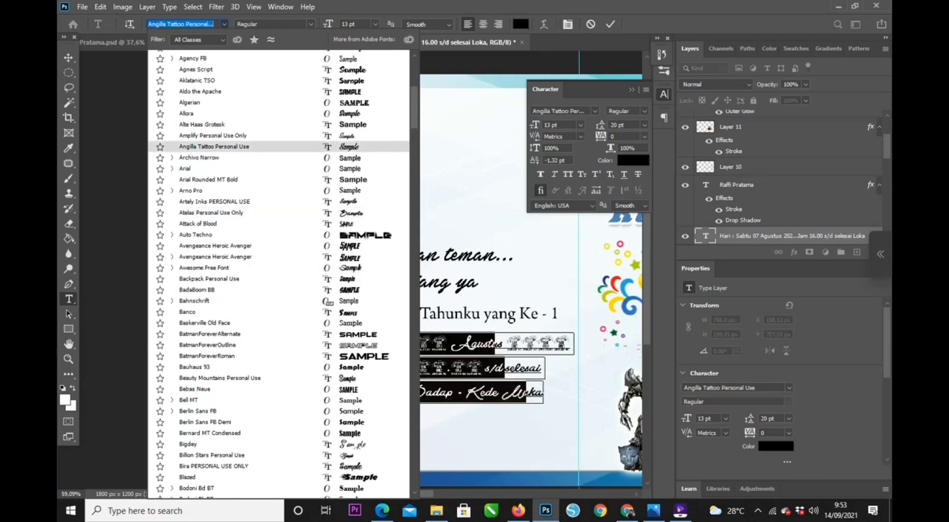
key(Up)
key(Up)
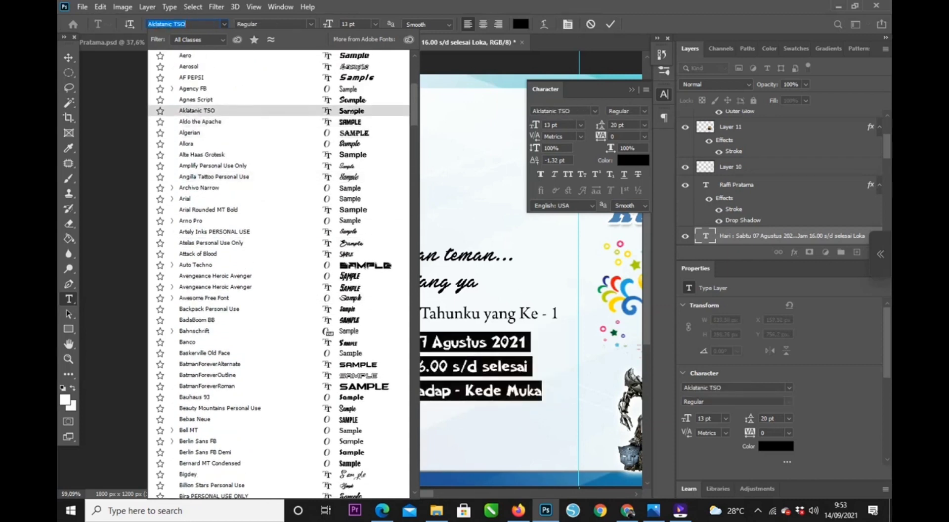
key(Up)
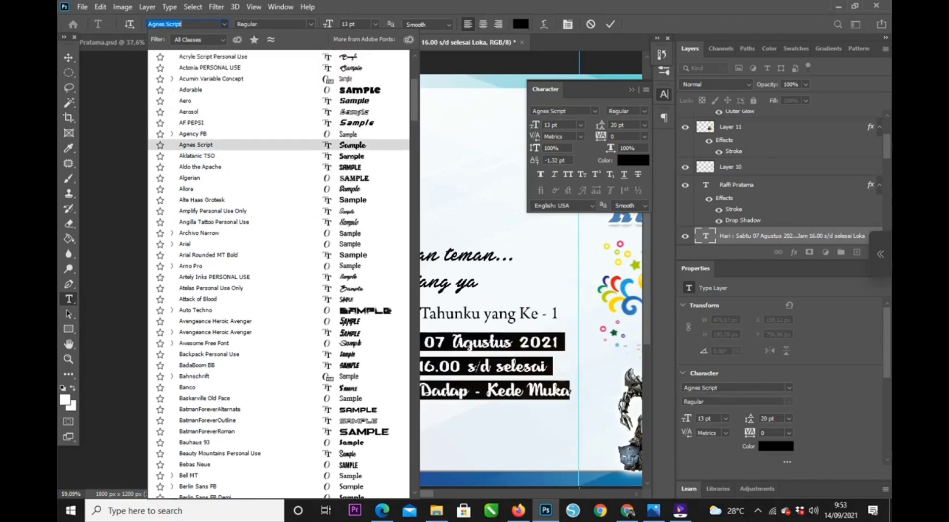
key(Up)
key(Up)
key(Up)
key(Up)
key(Up)
key(Up)
key(Up)
key(Up)
key(Up)
key(Up)
key(Up)
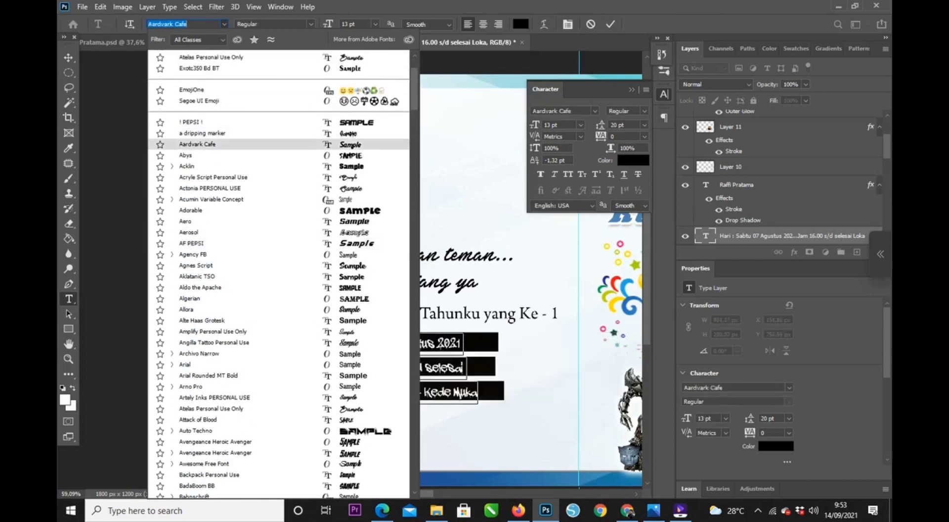
key(Down)
key(Down)
key(Down)
key(Down)
key(Down)
key(Up)
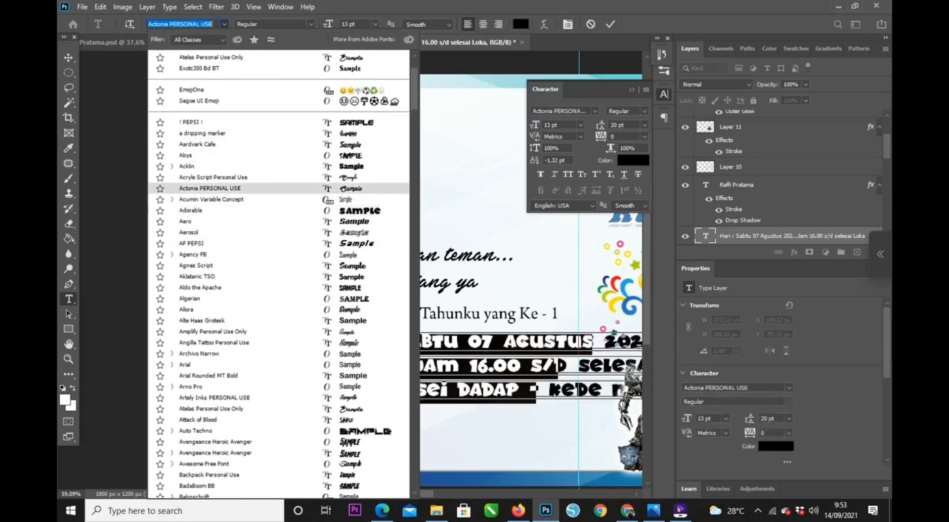
key(Up)
key(Up)
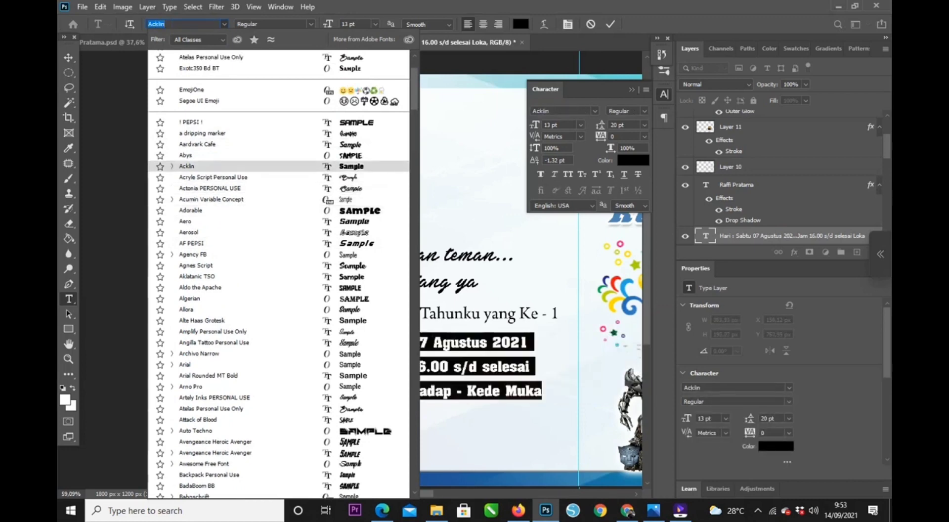
Set the event detail lines' font to Berlin Sans FB Demi Bold and shift the block slightly down and to the right.
key(Up)
key(Up)
key(Up)
key(Up)
key(Up)
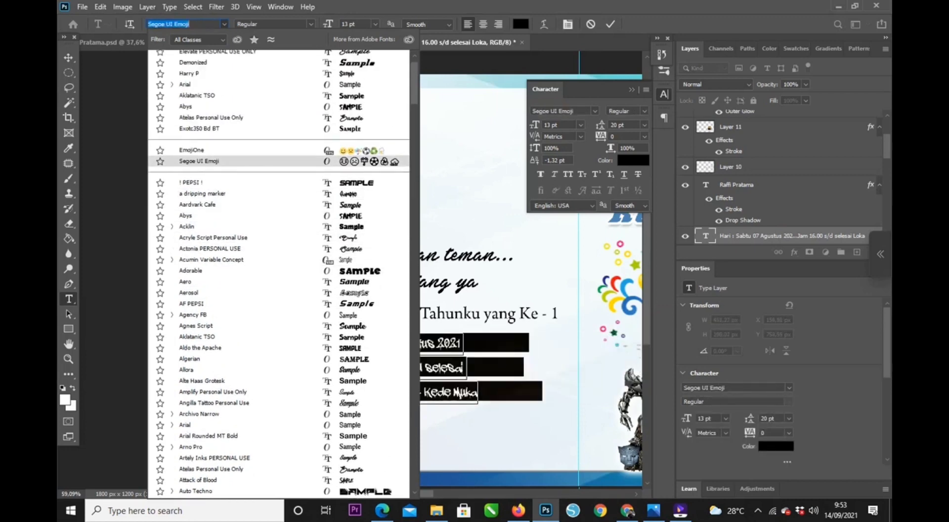
key(Up)
key(Up)
key(Up)
key(Up)
key(Up)
key(Up)
key(Up)
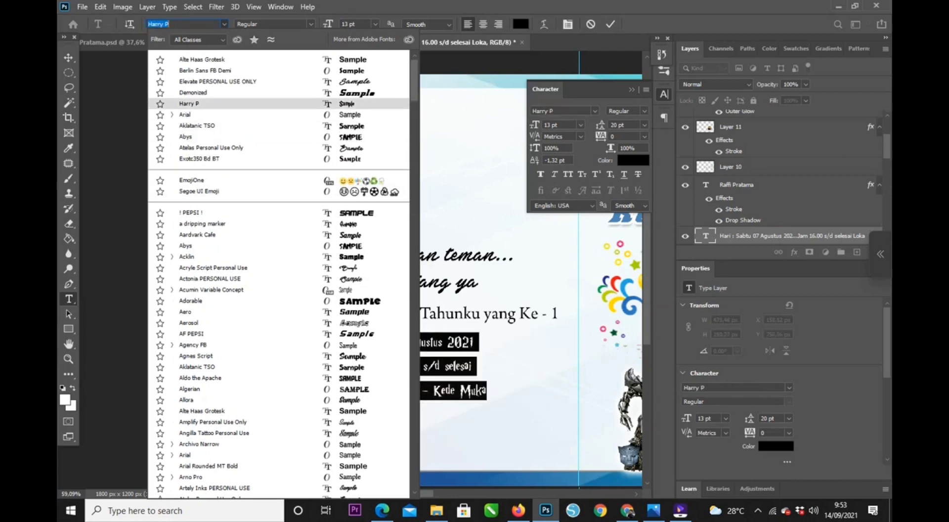
key(Up)
key(Up)
key(Up)
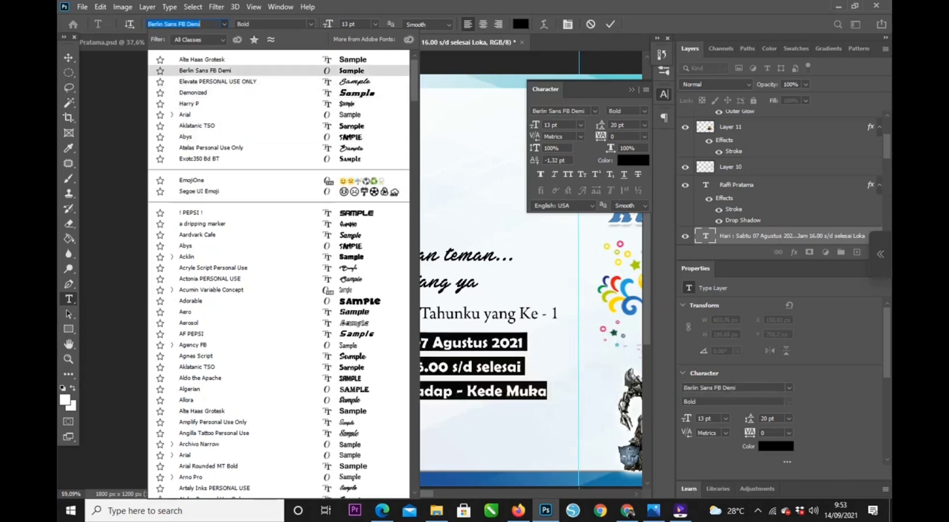
key(Return)
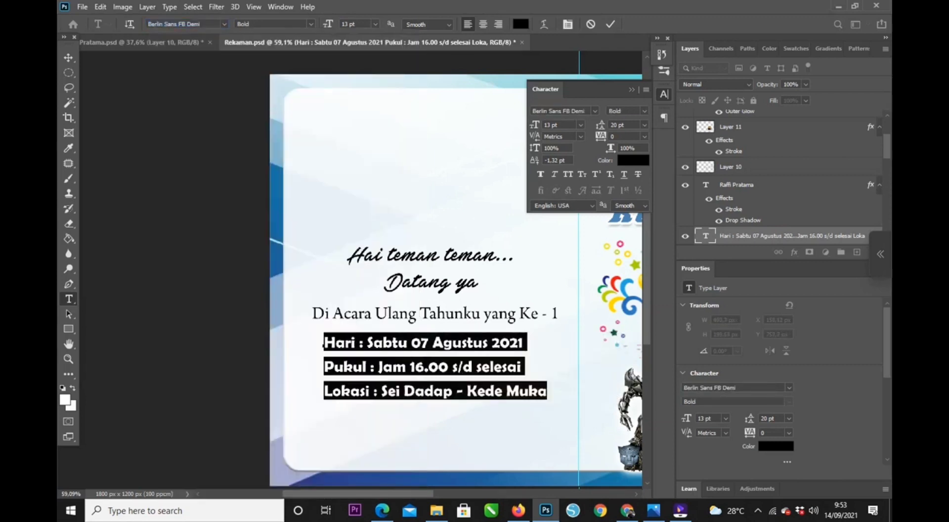
click(416, 367)
drag(415, 425, 424, 429)
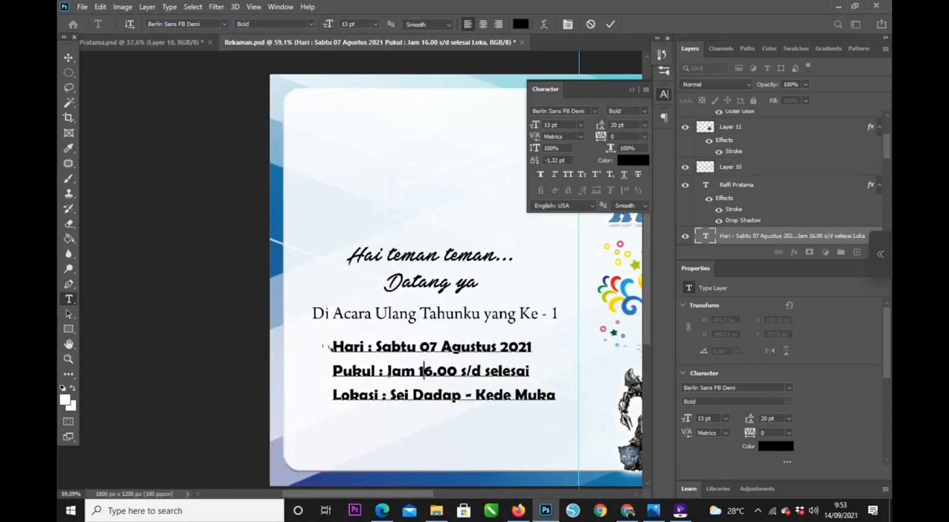
Duplicate the "Di Acara Ulang Tahunku" line below the event details and retype it as "Aku tunggu ya kedatangannya," and "Salam Manis :" plus the child's first name.
click(69, 58)
drag(383, 313, 385, 439)
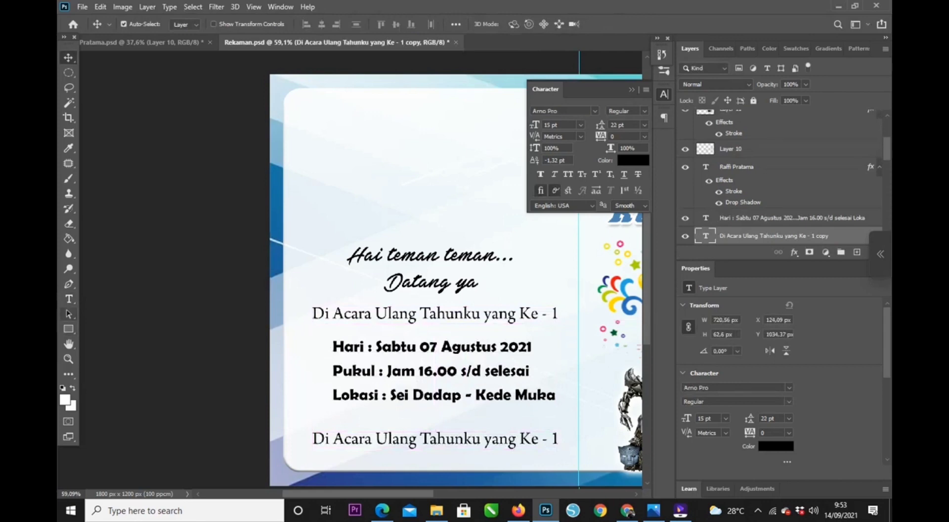
click(69, 299)
click(352, 439)
key(ctrl+a)
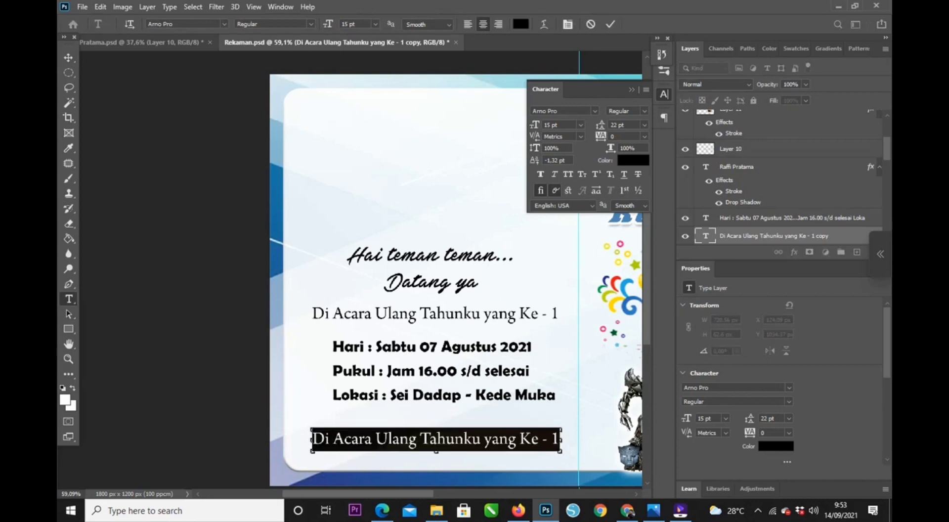
text(Aku Tunggu)
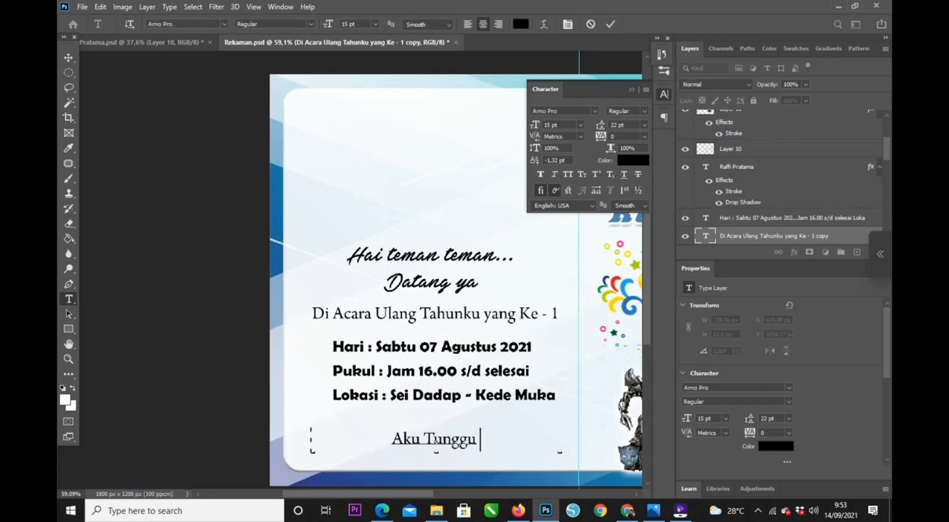
key(BackSpace)
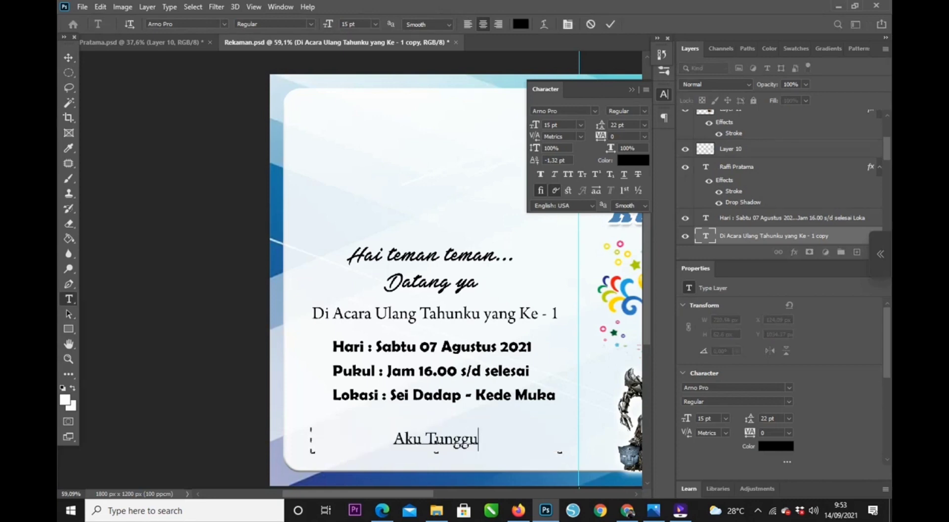
key(BackSpace)
key(BackSpace)
key(BackSpace)
key(BackSpace)
key(BackSpace)
key(BackSpace)
text(t)
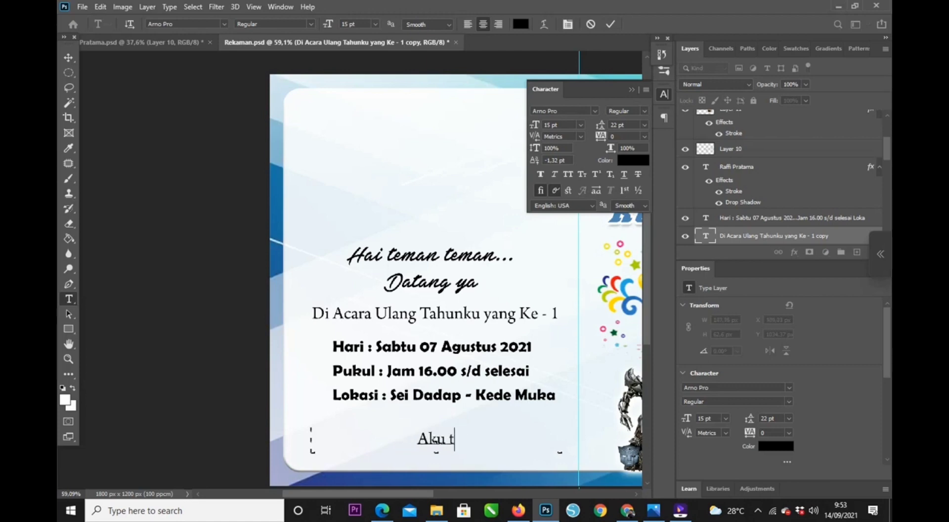
text(unggu)
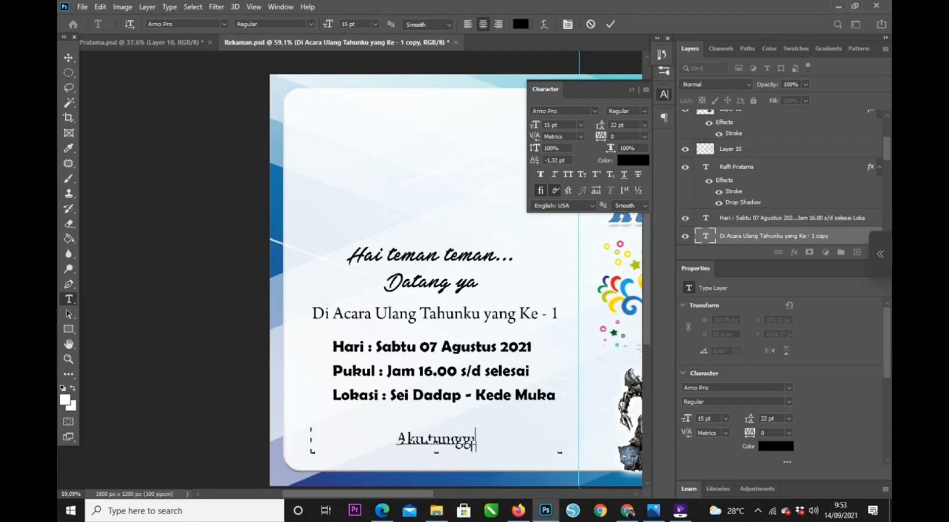
text( ya)
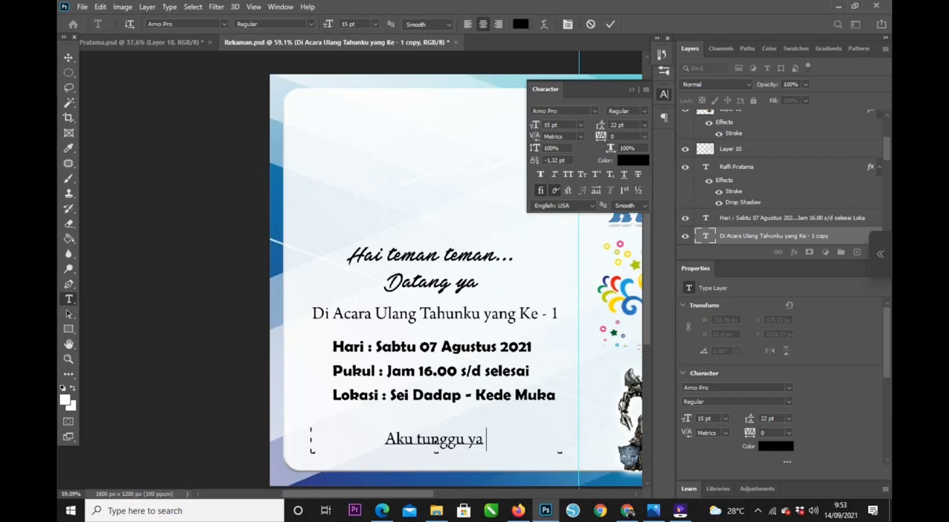
text( ked)
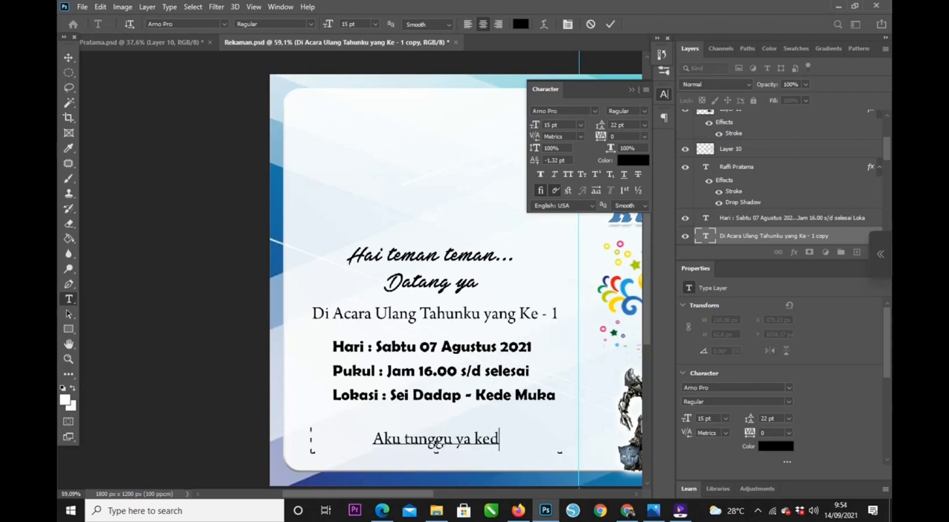
text(atana)
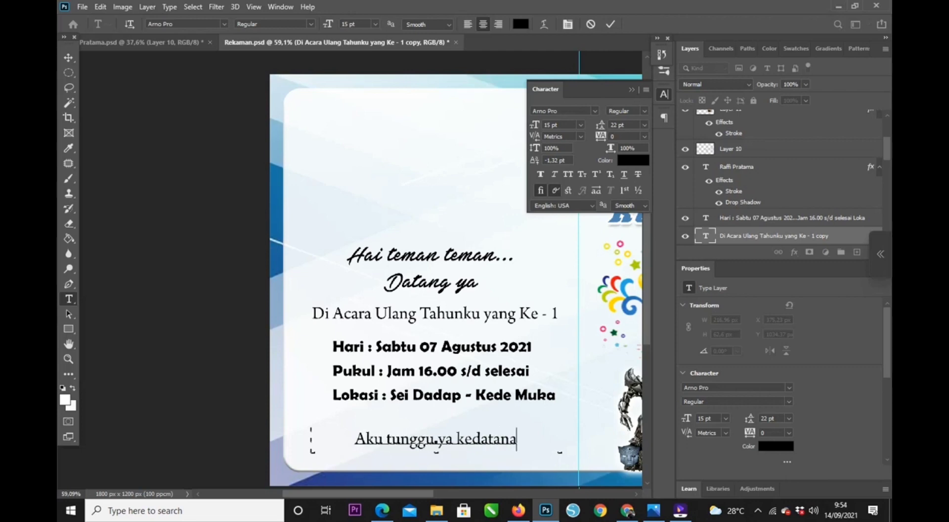
key(BackSpace)
text(gannya)
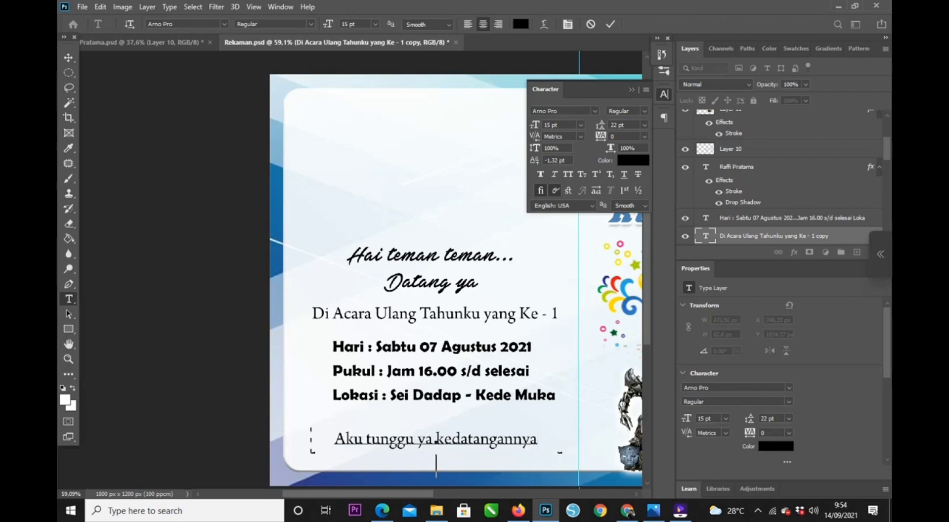
text(, )
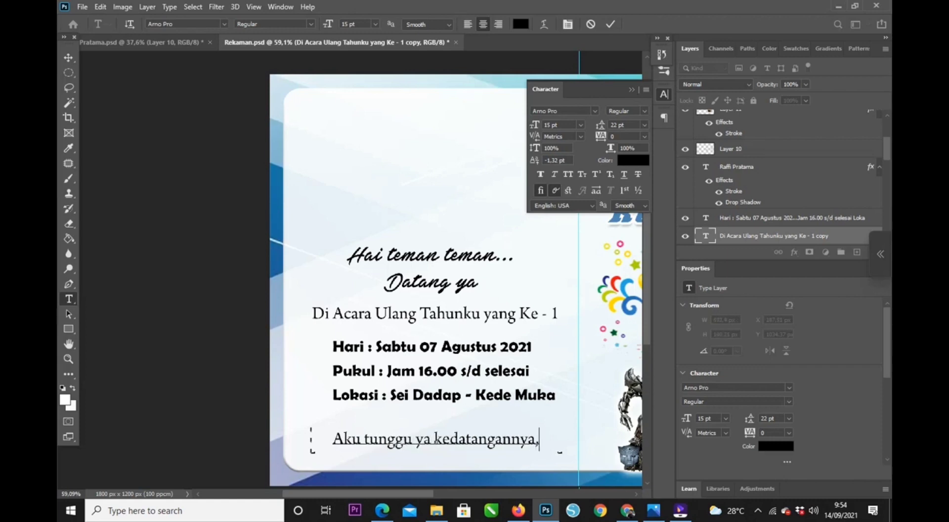
text(Salam Manis )
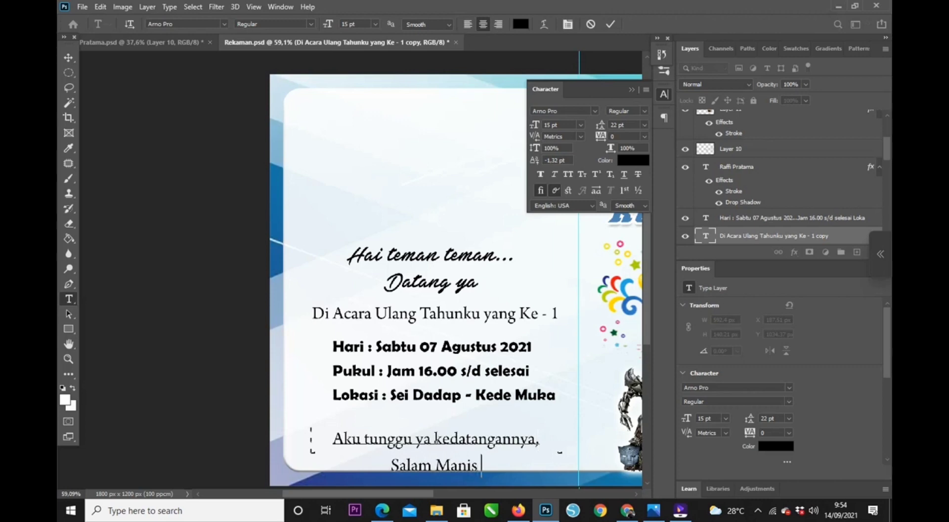
text(: Raffi)
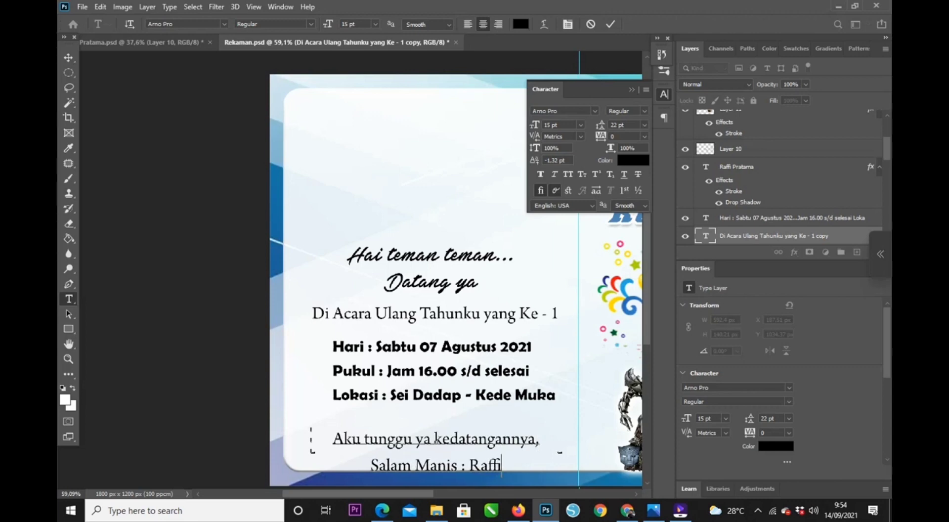
Preview the two closing lines in Berlin Sans FB Demi, Demonized, and the fonts from Aerosol back to Acryle Script Personal Use.
key(ctrl+a)
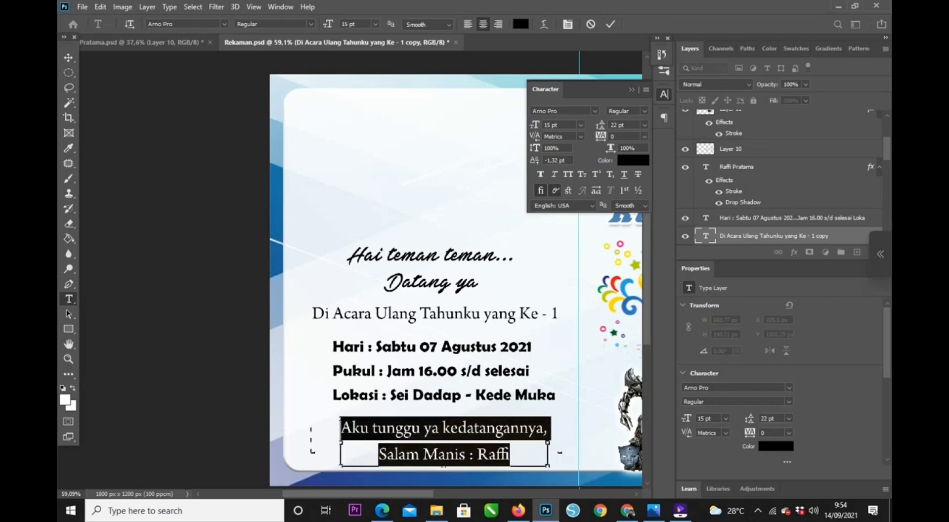
key(Down)
key(Down)
key(Down)
key(Down)
key(Down)
key(Down)
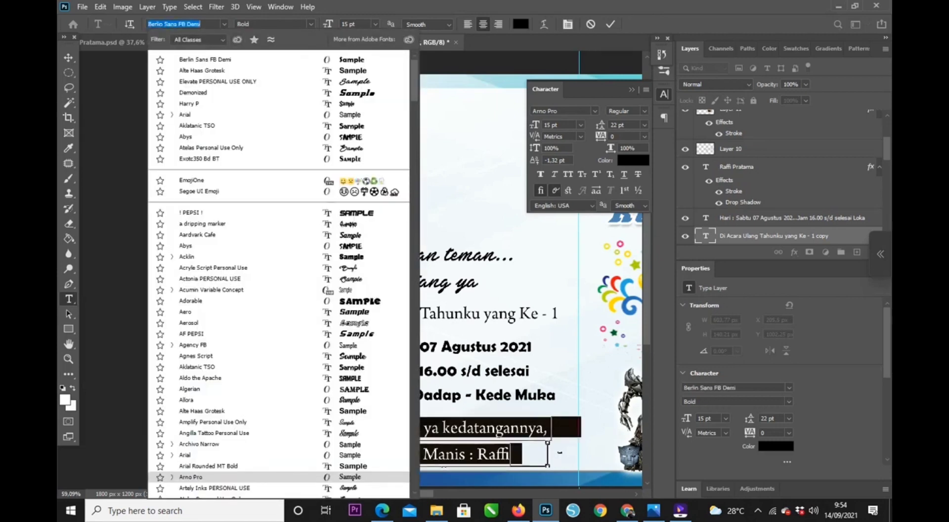
key(Up)
key(Up)
key(Up)
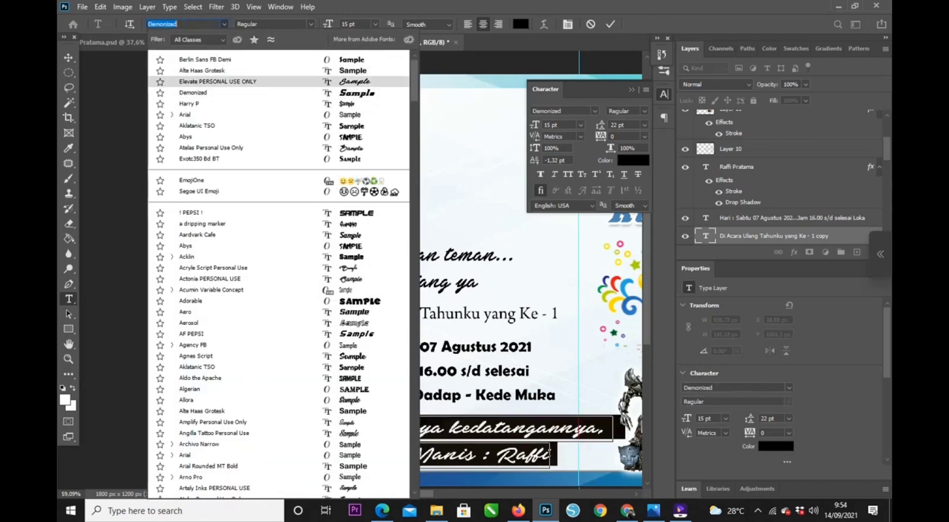
text(aeros)
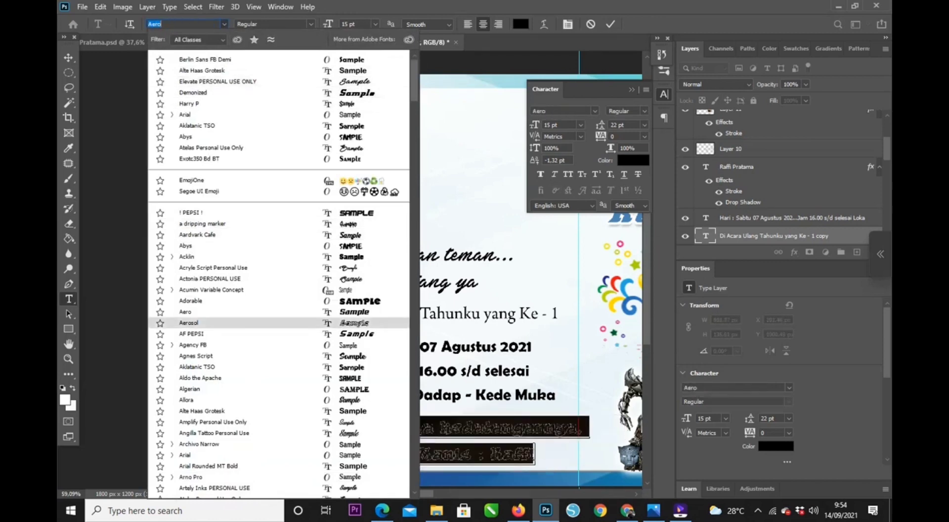
key(Up)
key(Up)
key(Up)
key(Up)
key(Up)
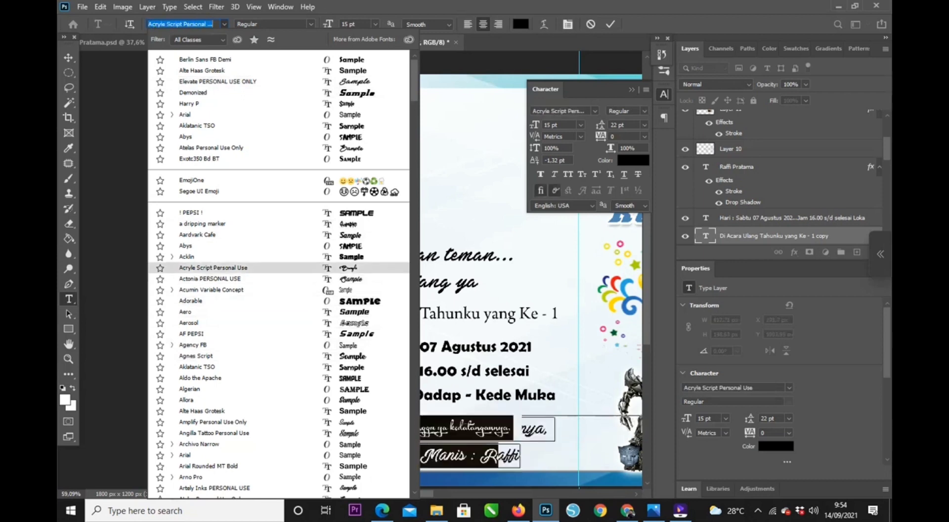
Preview the closing lines in the fonts alphabetically following Acryle Script, through Allora, Angilla Tattoo and Atelas to Auto Techno.
key(Down)
key(Down)
key(Down)
key(Down)
key(Down)
key(Down)
key(Down)
key(Down)
key(Down)
key(Down)
key(Down)
key(Down)
key(Down)
key(Down)
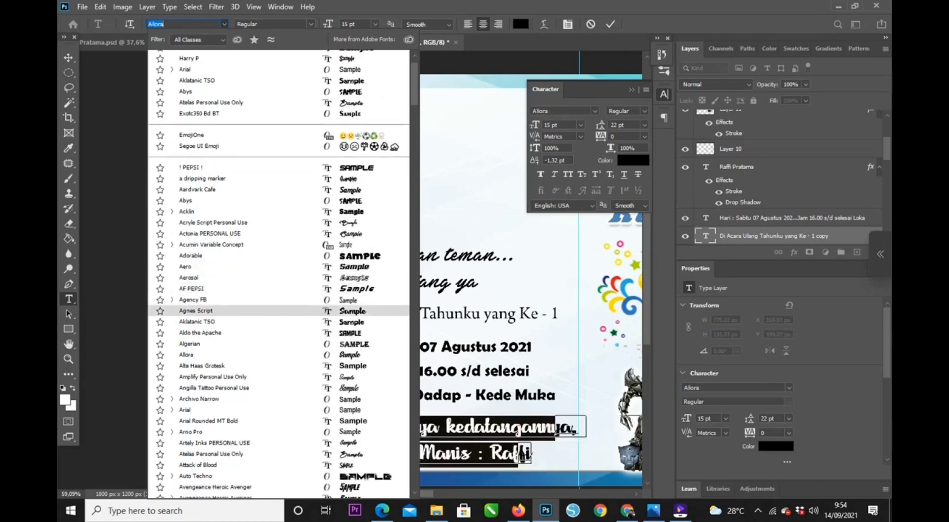
key(Down)
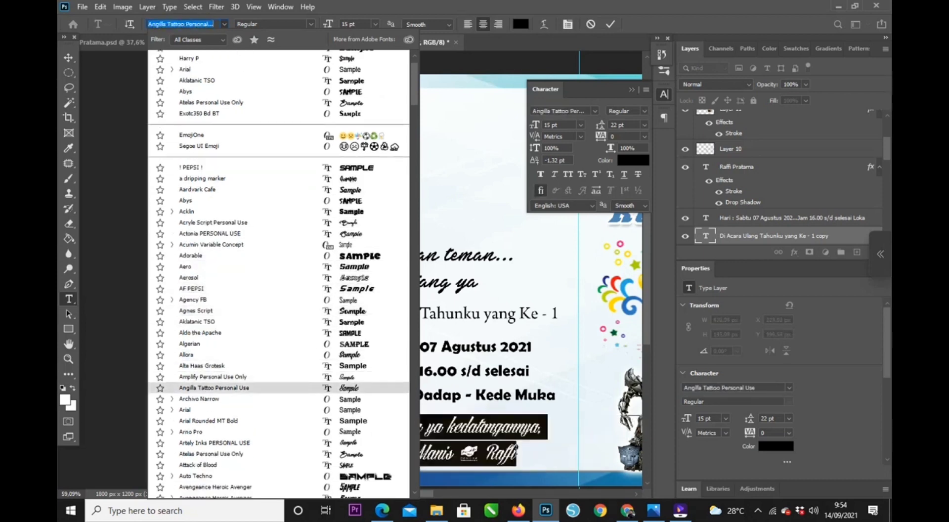
key(Up)
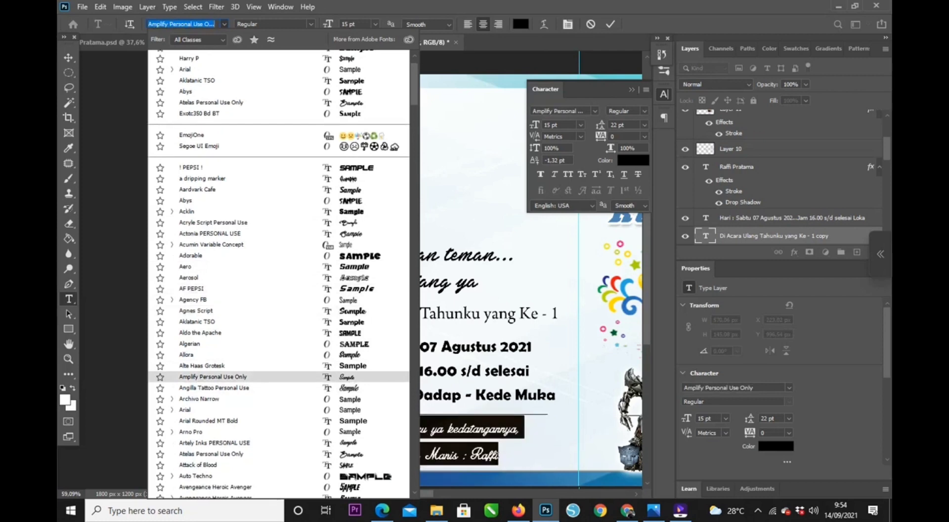
key(Down)
key(Down)
key(Down)
key(Down)
key(Down)
key(Down)
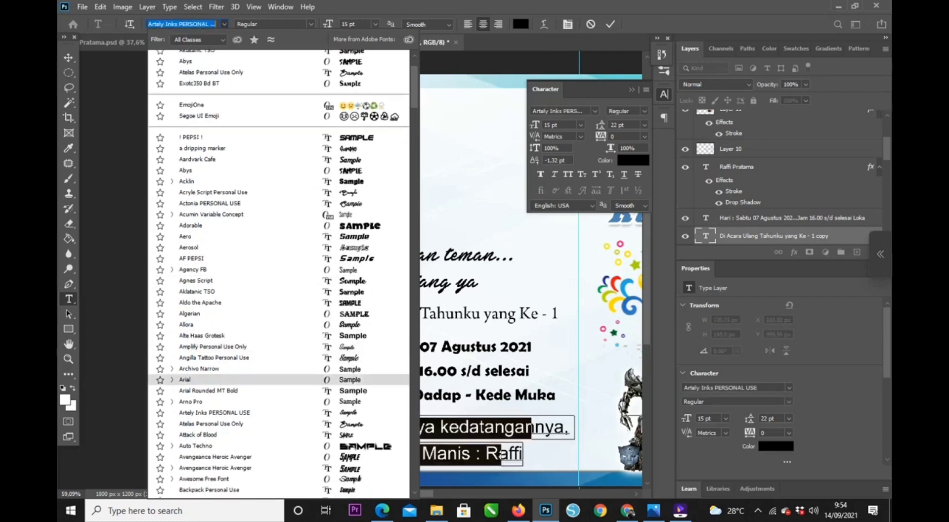
key(Down)
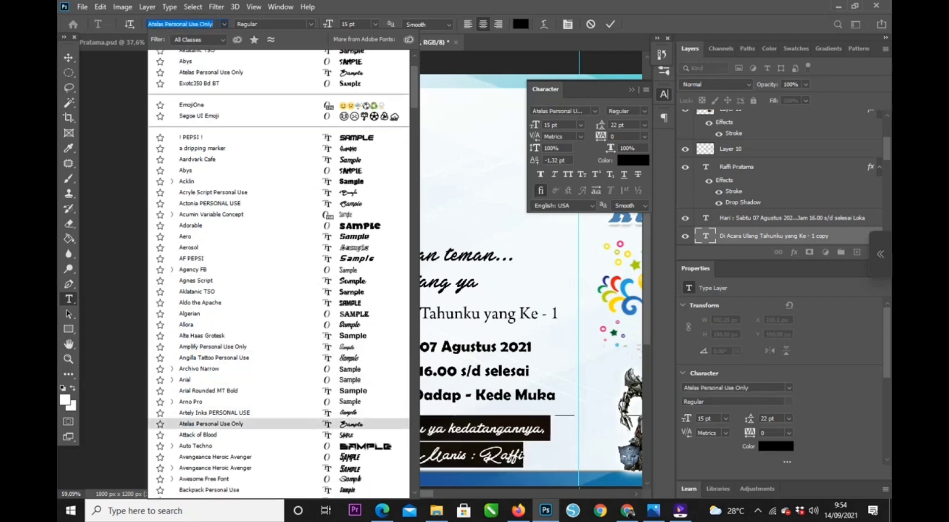
key(Down)
key(Down)
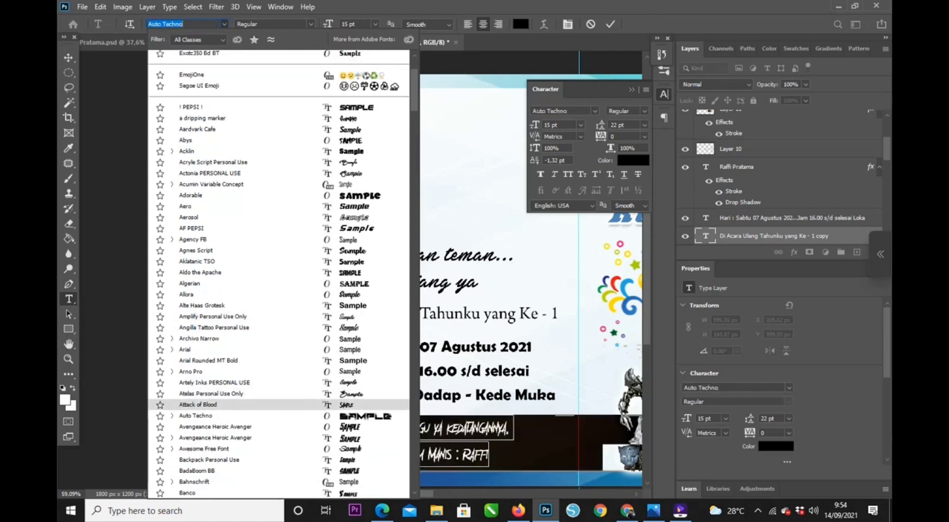
Preview the closing lines in the fonts after Auto Techno, through Backpack and Billion Stars to Brannboll F.
key(Down)
key(Down)
key(Down)
key(Down)
key(Down)
key(Down)
key(Down)
key(Down)
key(Down)
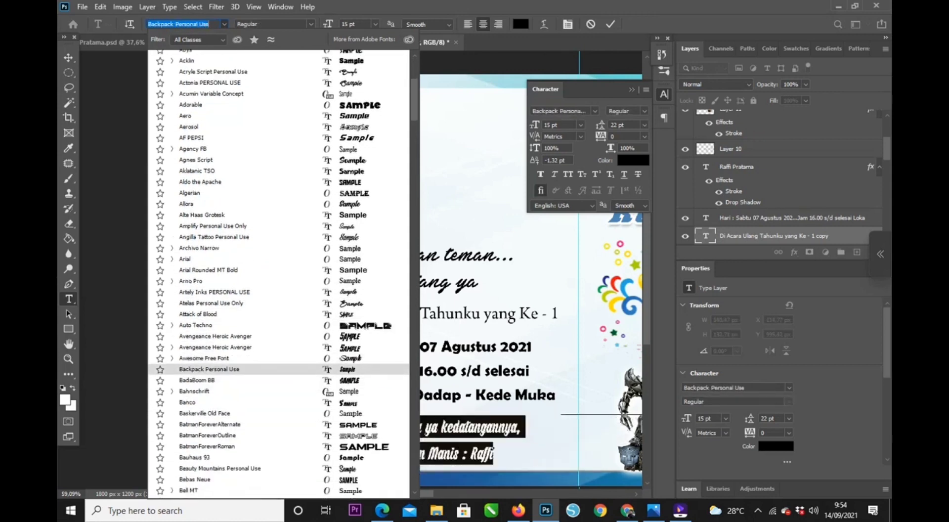
key(Down)
key(Down)
key(Down)
key(Down)
key(Down)
key(Down)
key(Down)
key(Down)
key(Down)
key(Down)
key(Down)
key(Down)
key(Down)
key(Down)
key(Down)
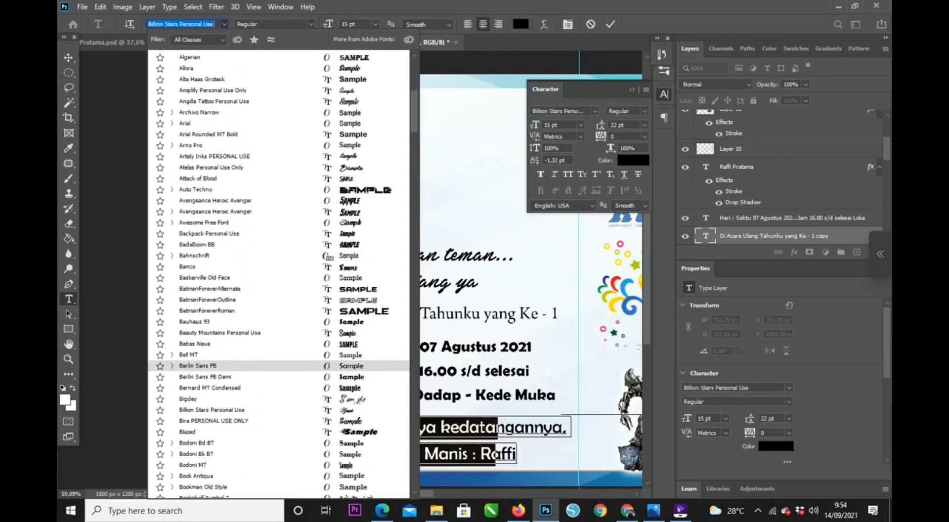
key(Down)
key(Down)
key(Down)
key(Down)
key(Down)
key(Down)
key(Down)
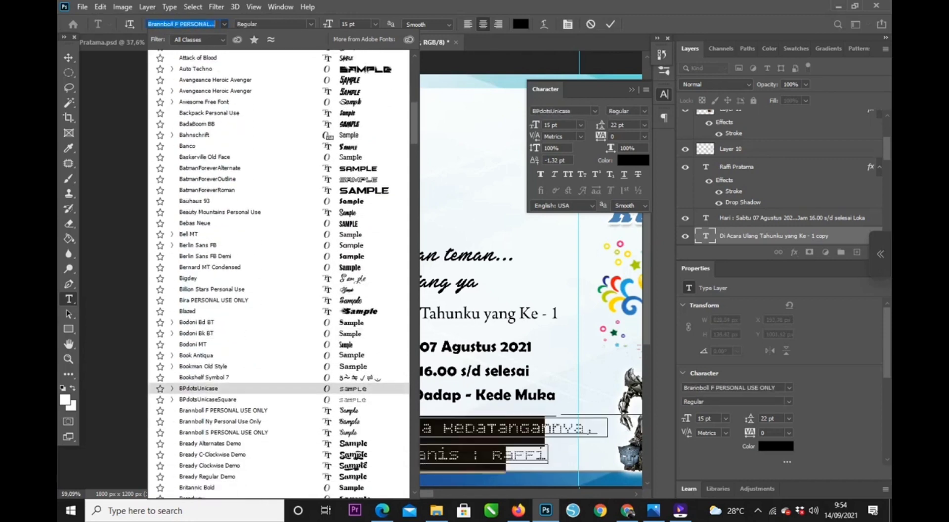
Set the closing lines' font to Brush Script MT Italic.
key(Down)
key(Down)
key(Down)
key(Down)
key(Down)
key(Down)
key(Down)
key(Down)
key(Down)
key(Down)
key(Down)
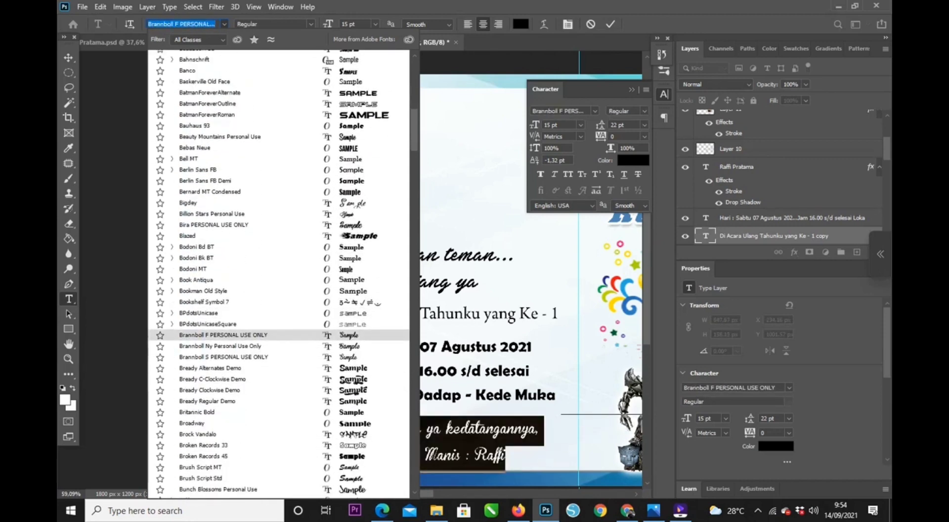
key(Down)
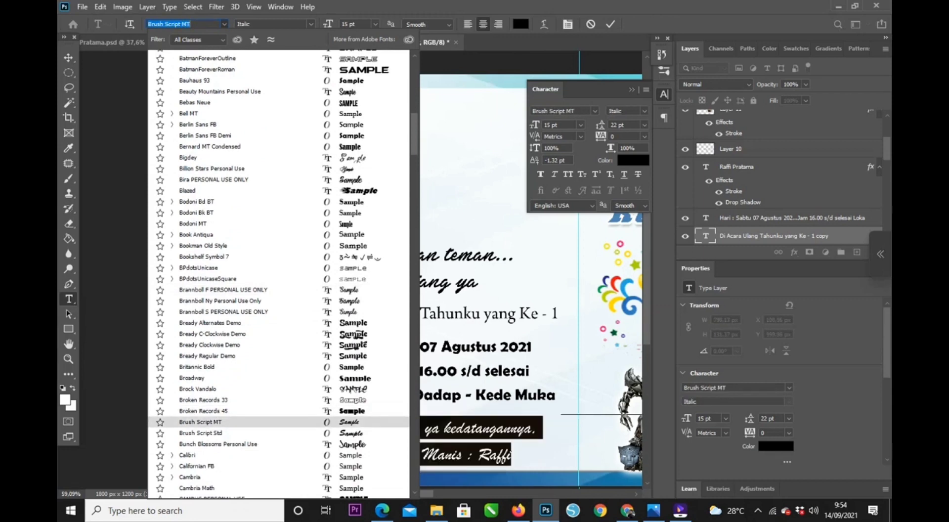
key(Return)
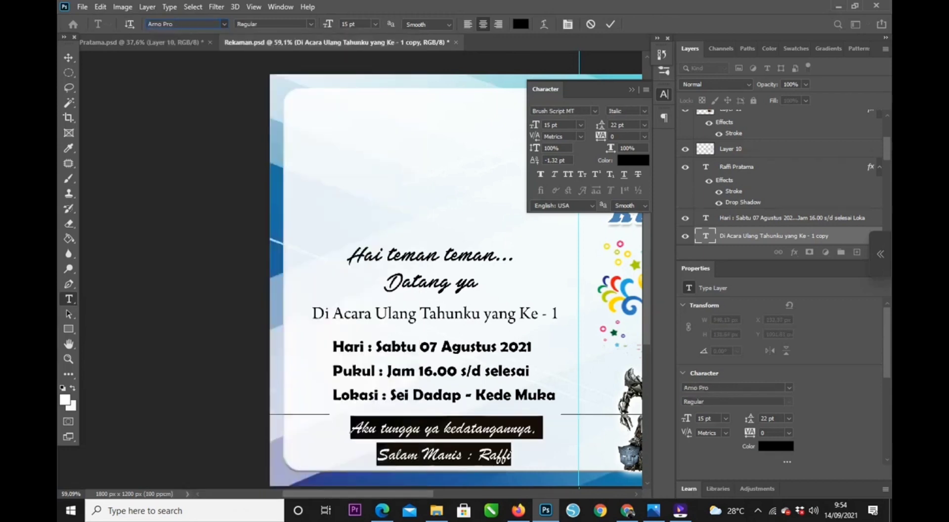
Set the closing lines' size to 18 pt and shift the block slightly up and to the left.
click(420, 427)
drag(421, 428, 416, 428)
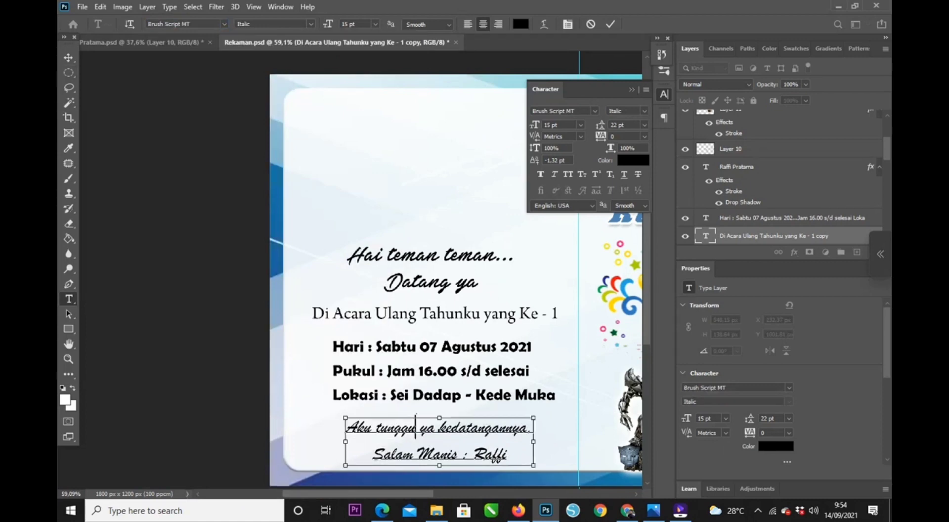
key(ctrl+a)
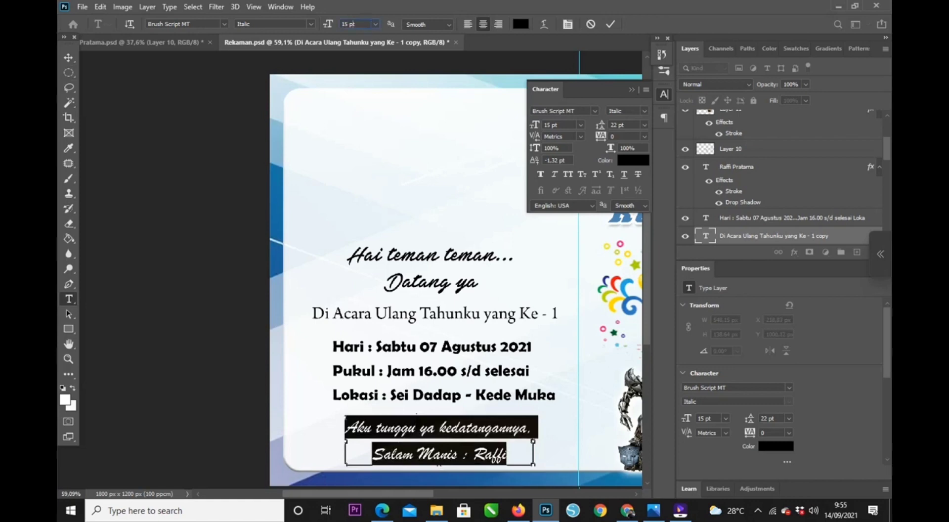
key(Up)
key(Up)
key(Up)
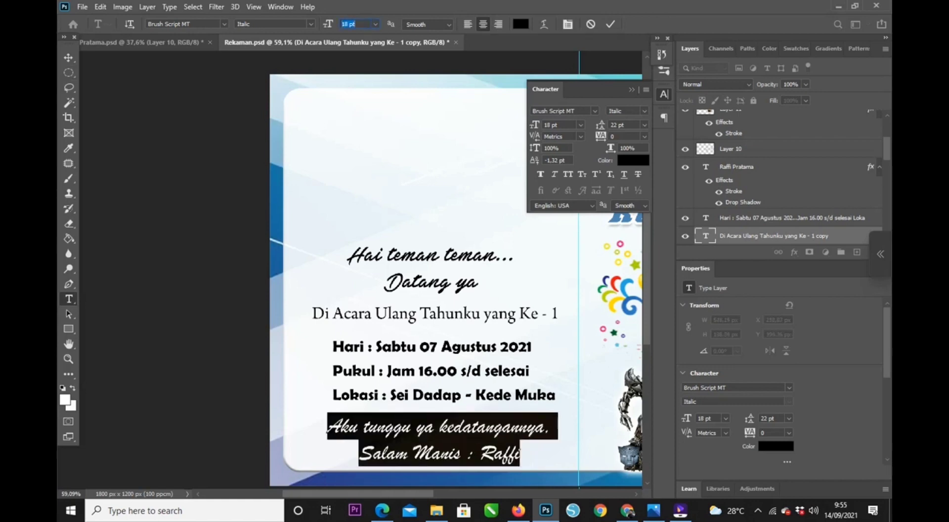
click(454, 425)
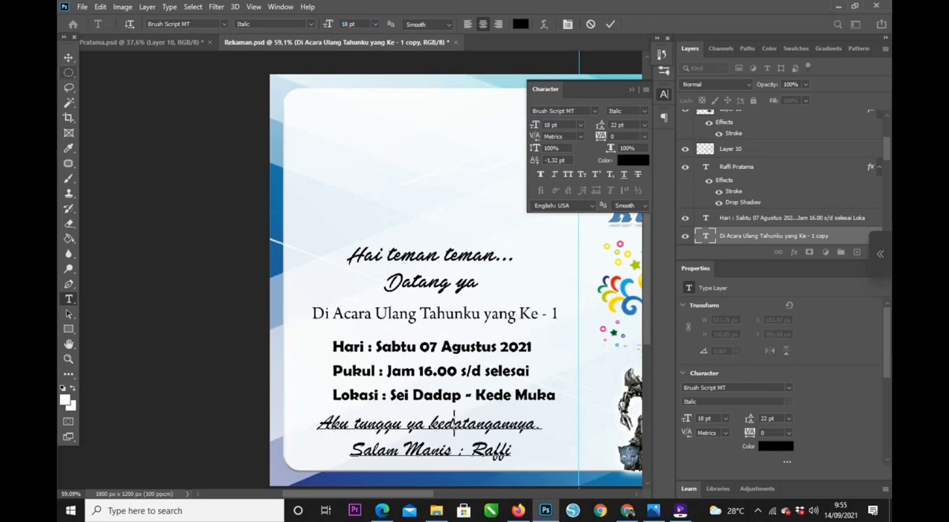
Nudge the event detail lines slightly up and left, and the "Di Acara Ulang Tahunku yang Ke - 1" line slightly left.
click(68, 58)
drag(483, 348, 471, 315)
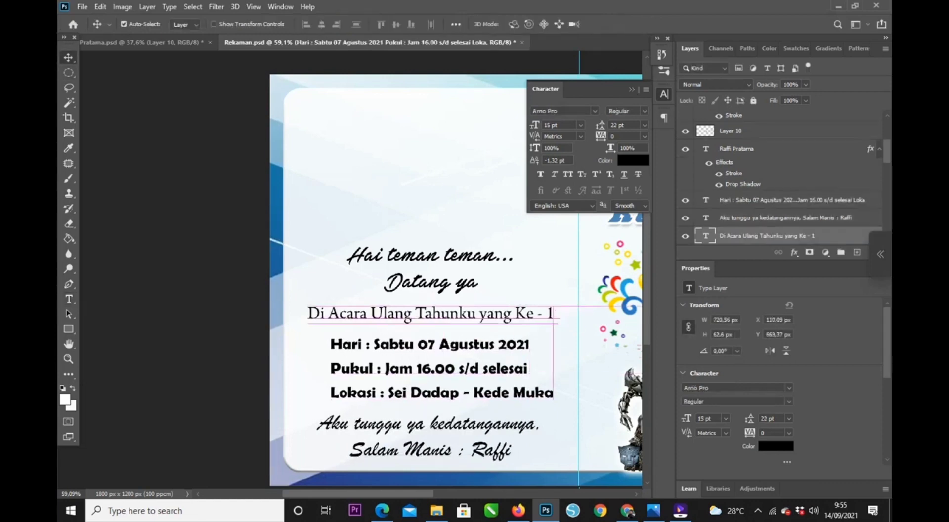
click(447, 283)
click(632, 89)
scroll(361, 270, down, 3)
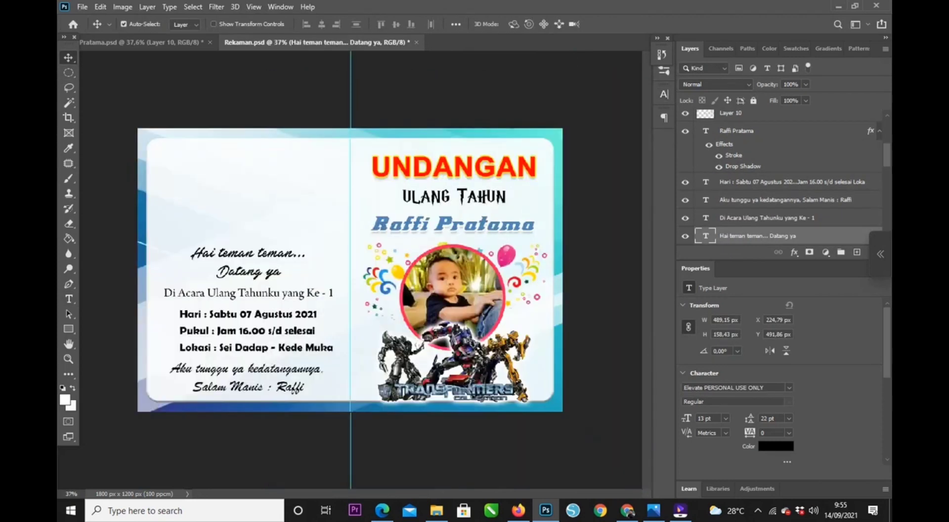
Copy the Happy Birthday balloon graphic from Pratama.psd into the inside page's upper-left corner in Rekaman.psd, and nudge the greeting slightly left.
click(148, 43)
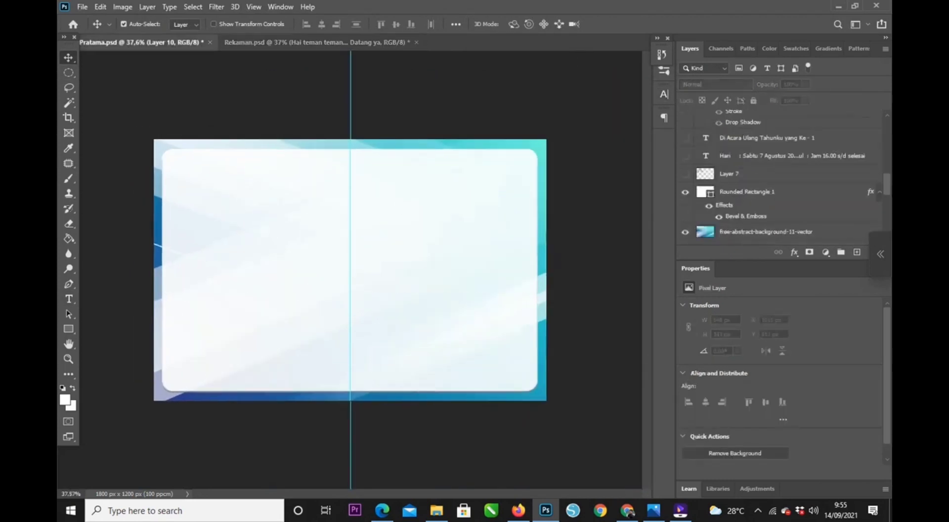
drag(727, 174, 273, 195)
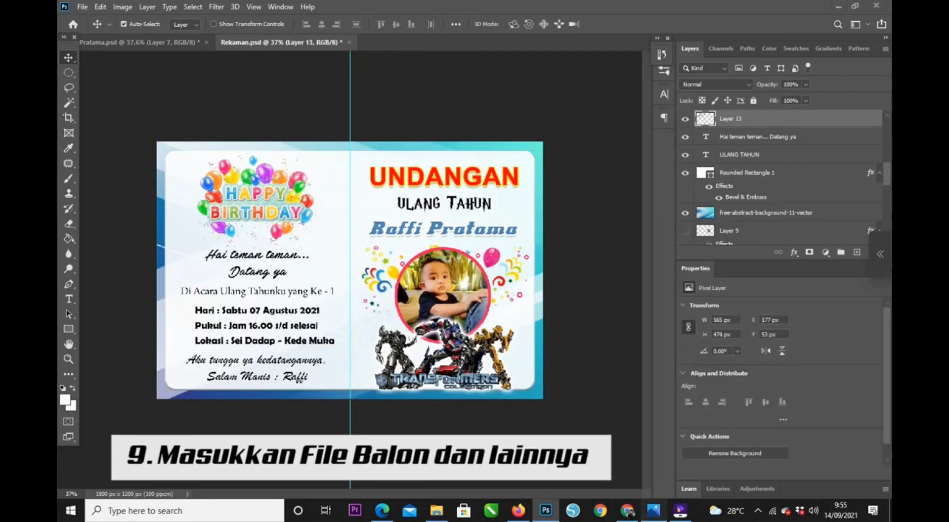
click(654, 510)
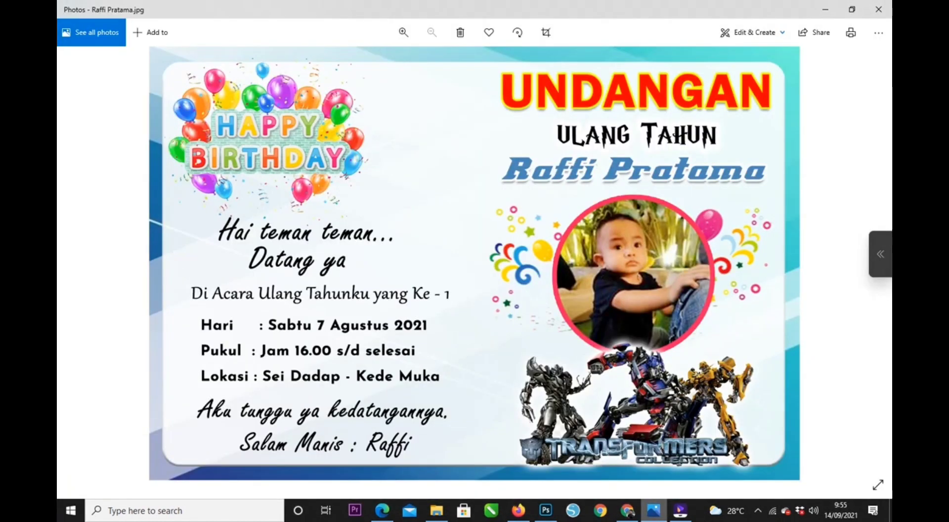
click(654, 510)
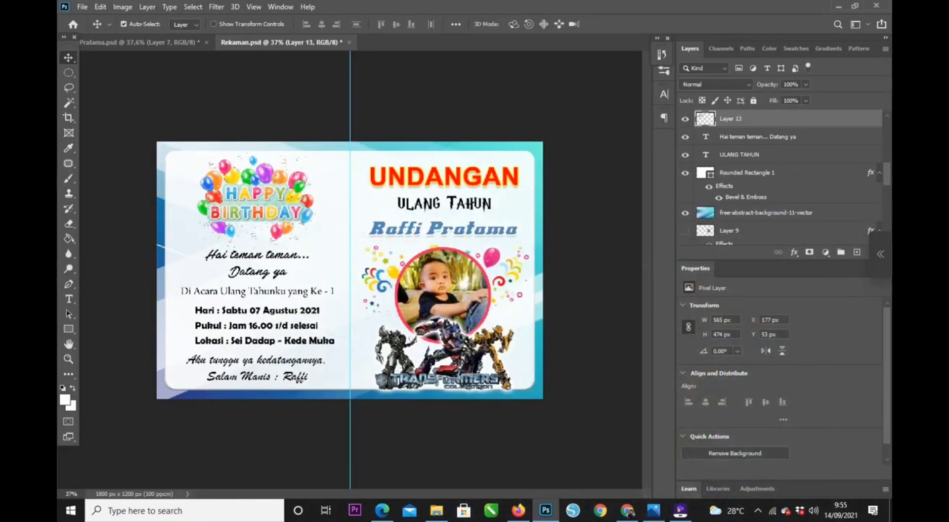
drag(262, 170, 239, 168)
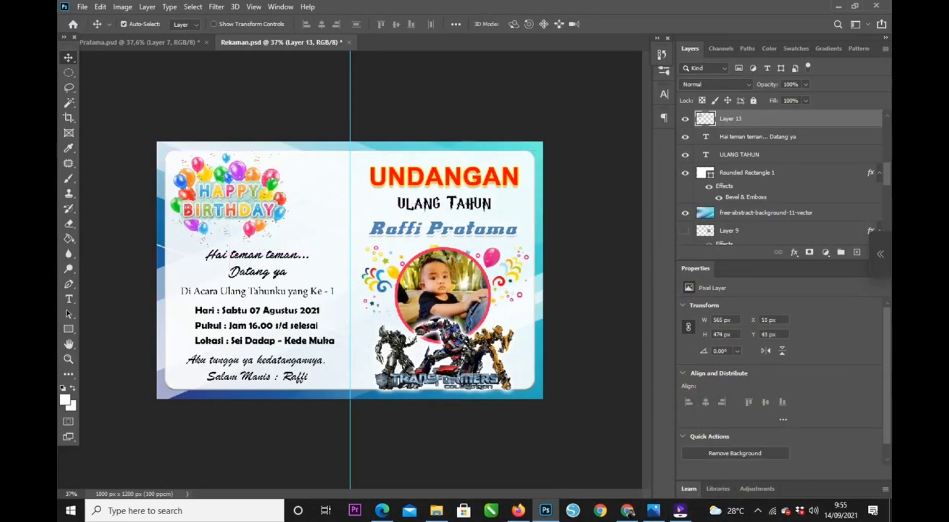
drag(286, 255, 283, 255)
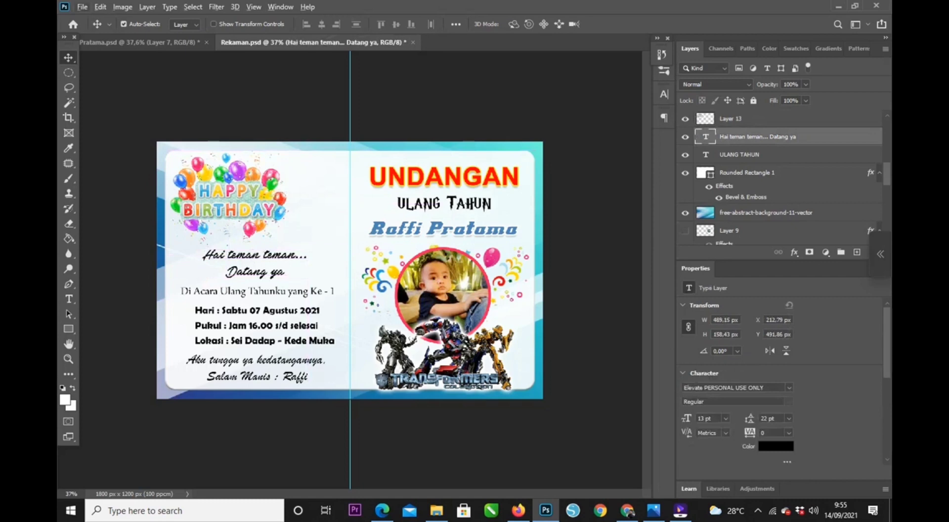
Add a new text layer reading "SELESAI" beside the Happy Birthday balloon graphic.
key(t)
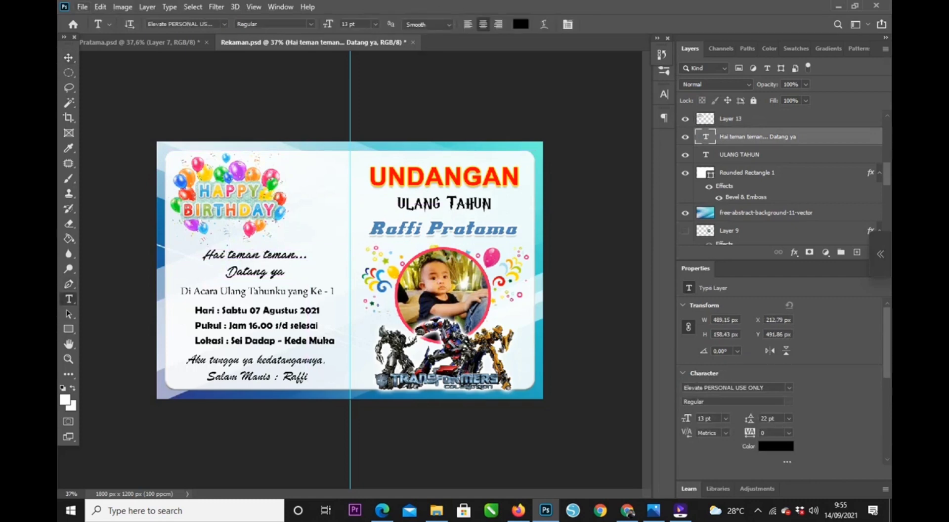
click(751, 119)
click(301, 227)
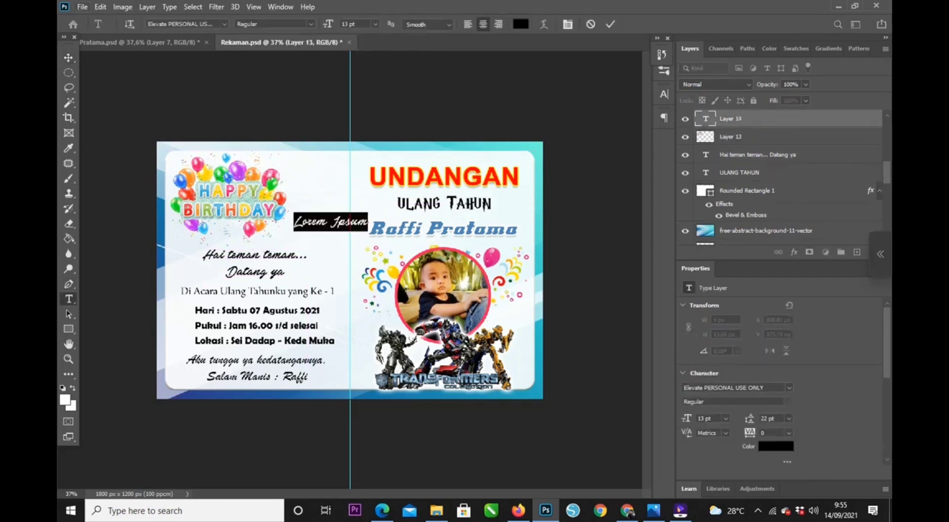
text(SELESAI)
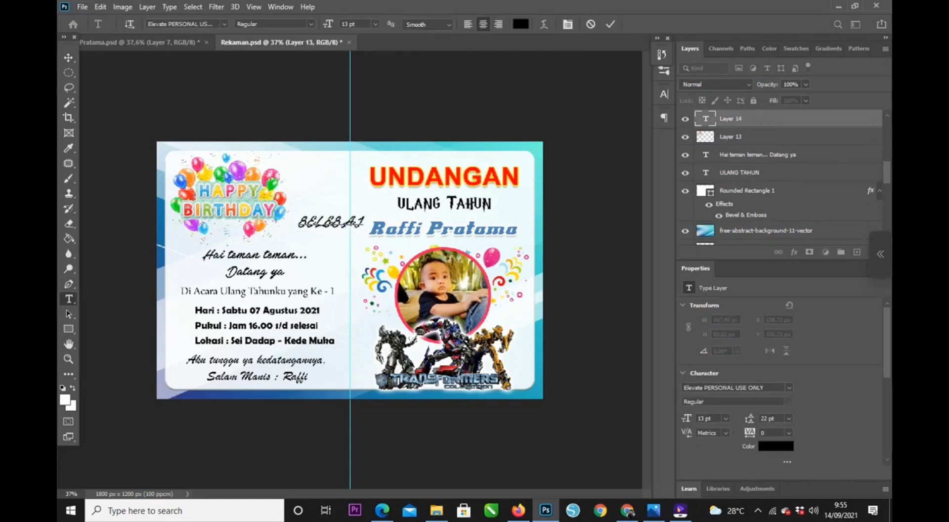
Set the "SELESAI" text's font to Aklatanic TSO.
key(ctrl+a)
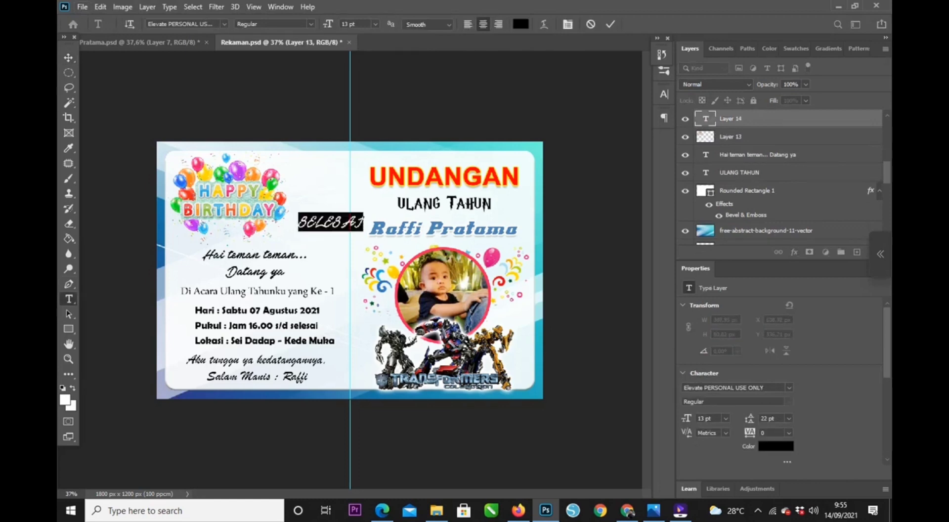
click(224, 25)
key(Down)
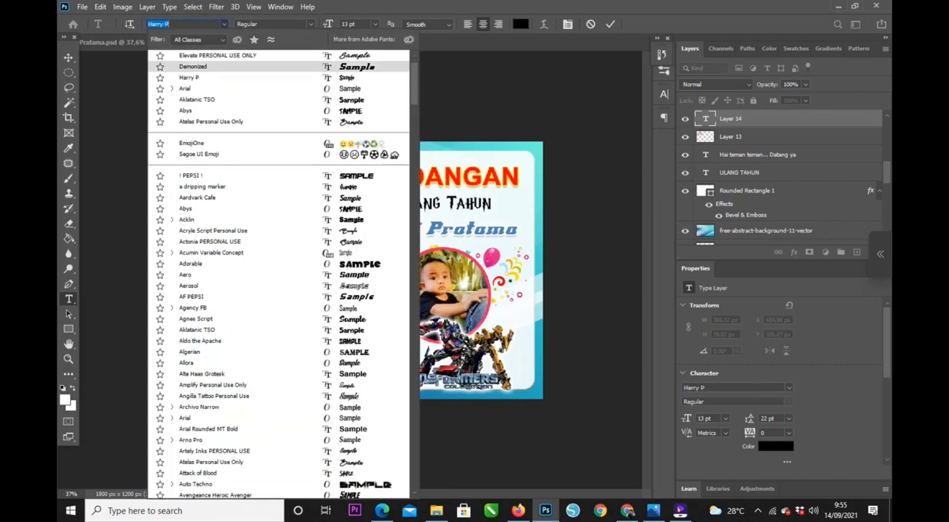
click(208, 99)
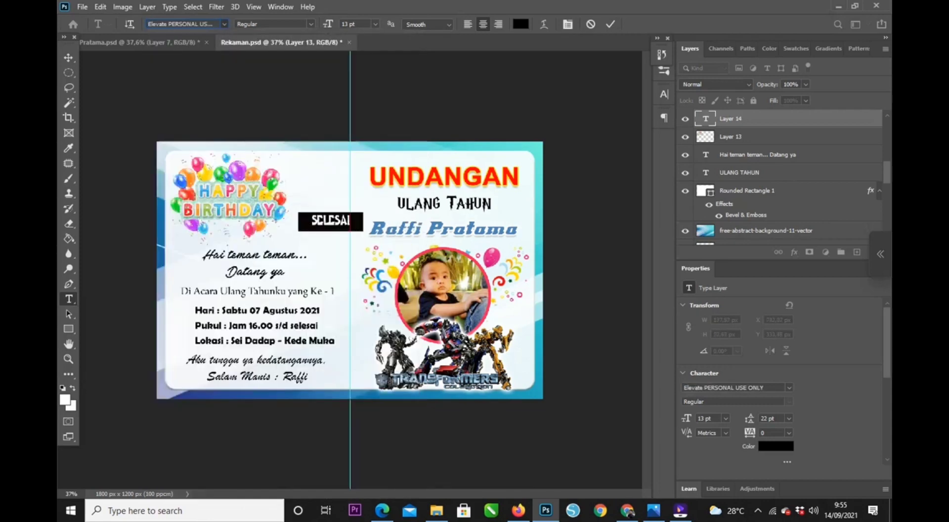
Set the "SELESAI" text's font to AF PEPSI.
key(Down)
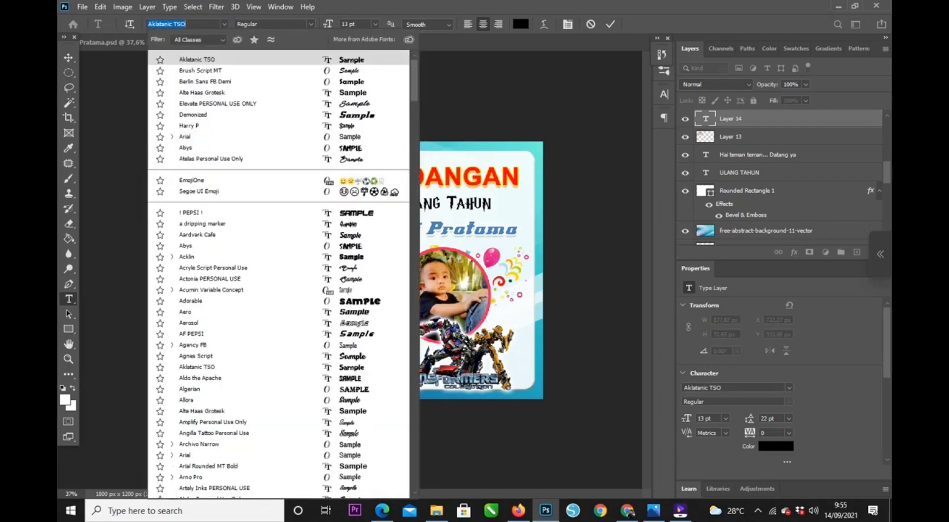
click(224, 23)
key(Down)
key(Down)
key(Down)
key(Down)
key(Down)
text(Ac)
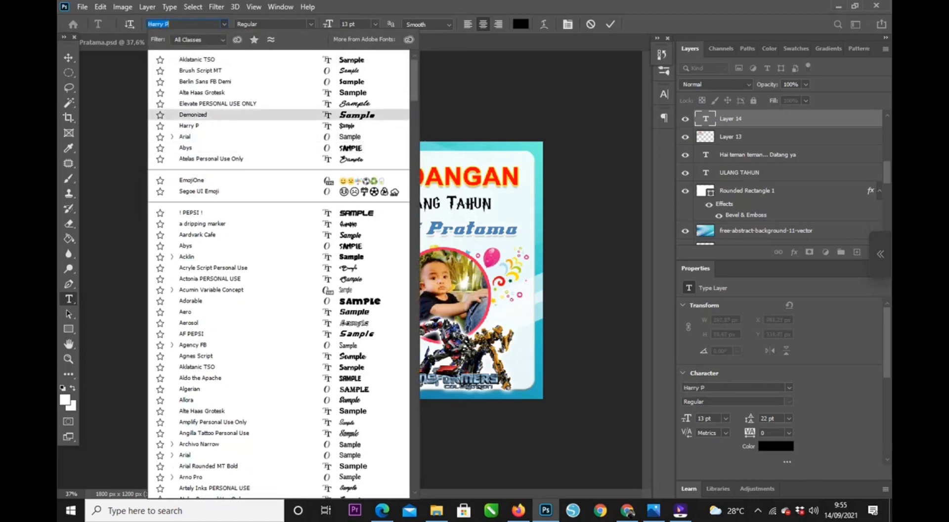
key(Down)
key(Down)
key(Down)
key(Down)
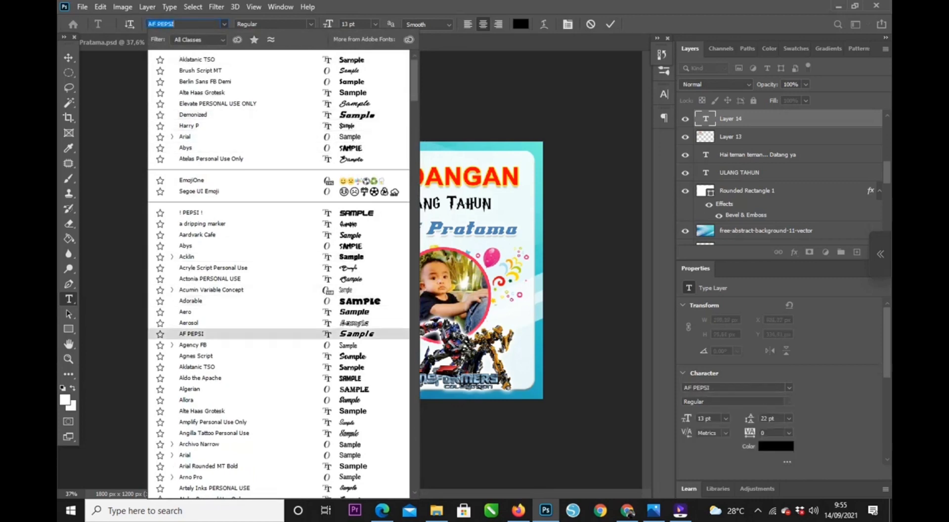
key(Return)
Move the "SELESAI" text up to the inside page's upper-right area beside the Happy Birthday graphic and commit the text edit.
drag(343, 221, 329, 168)
key(ctrl+Return)
key(v)
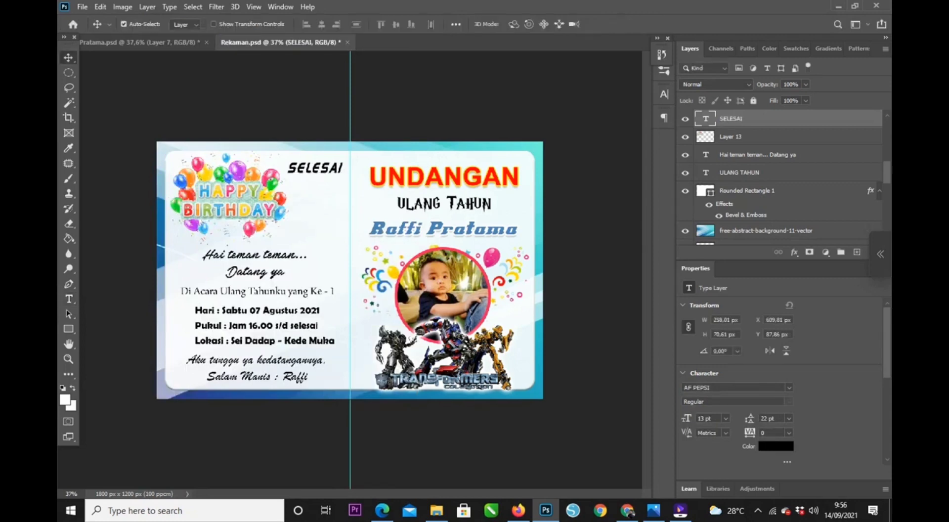
Hide the "SELESAI" layer and save the card on the computer as JPEG "Rekaman" in Undangan Ultah, at maximum quality 12, Progressive.
key(ctrl+comma)
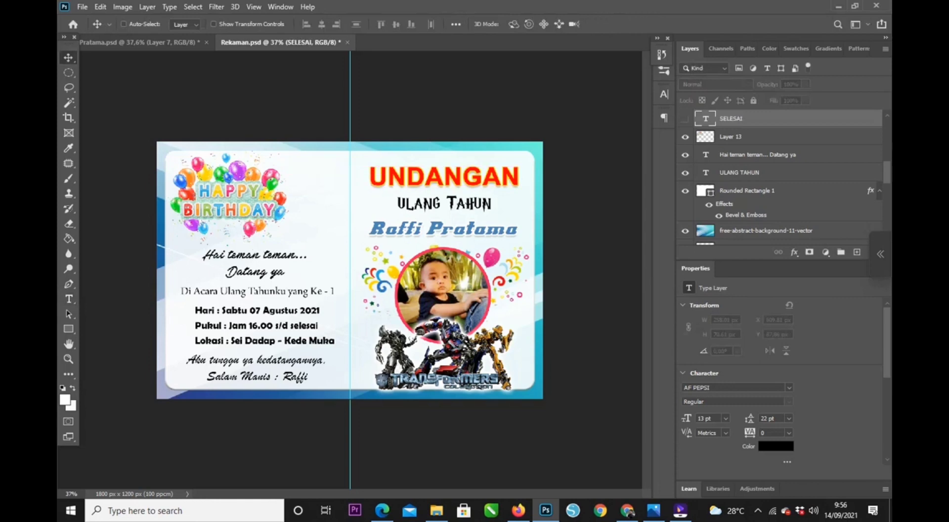
key(ctrl+shift+s)
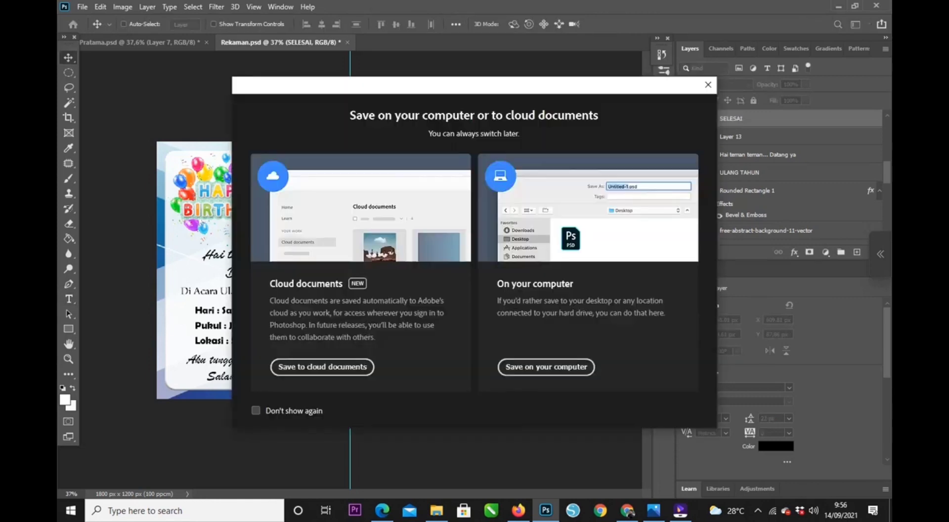
click(546, 367)
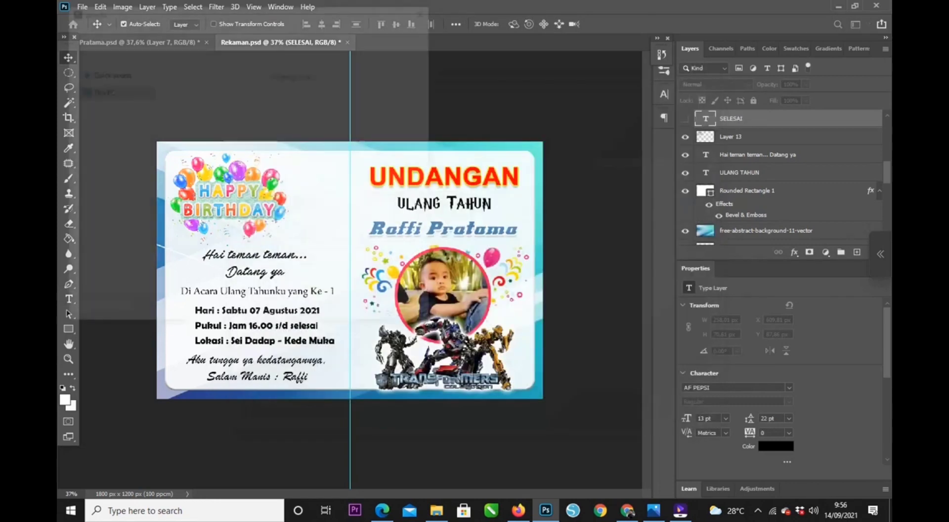
click(283, 176)
click(238, 266)
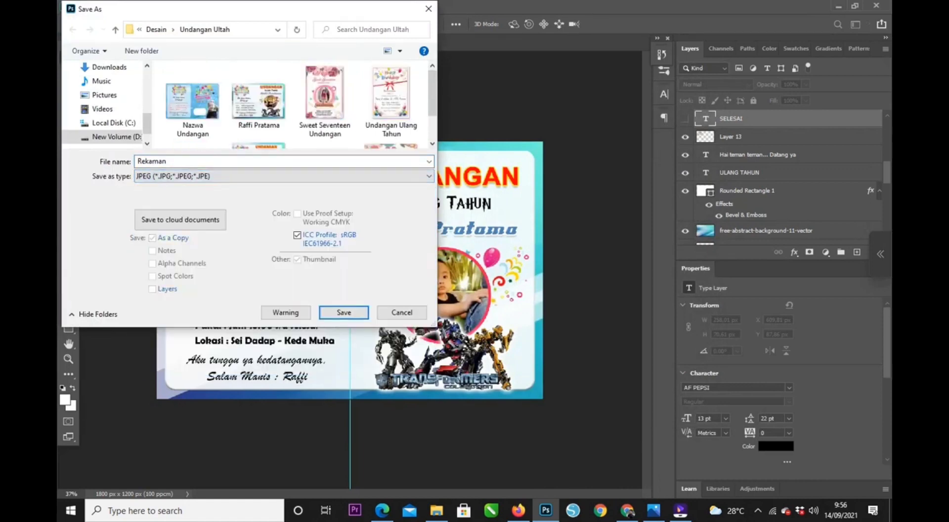
key(Return)
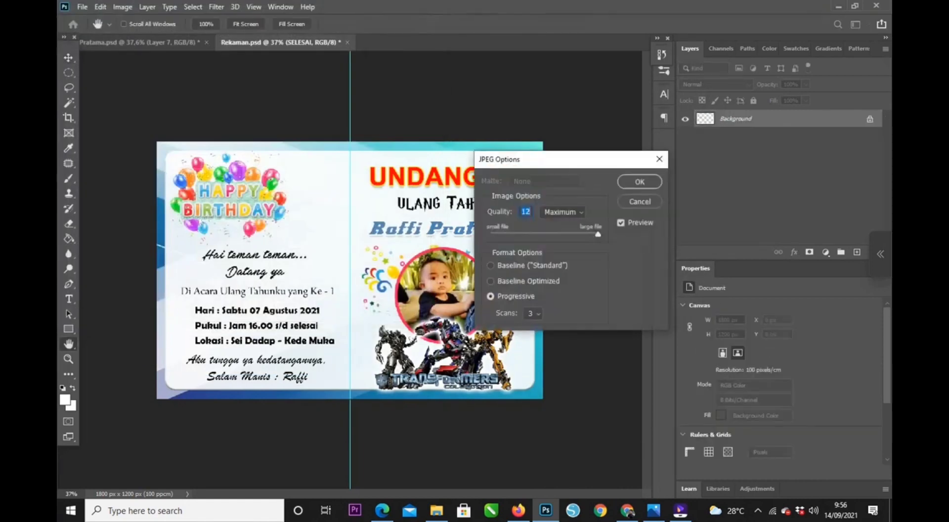
key(Return)
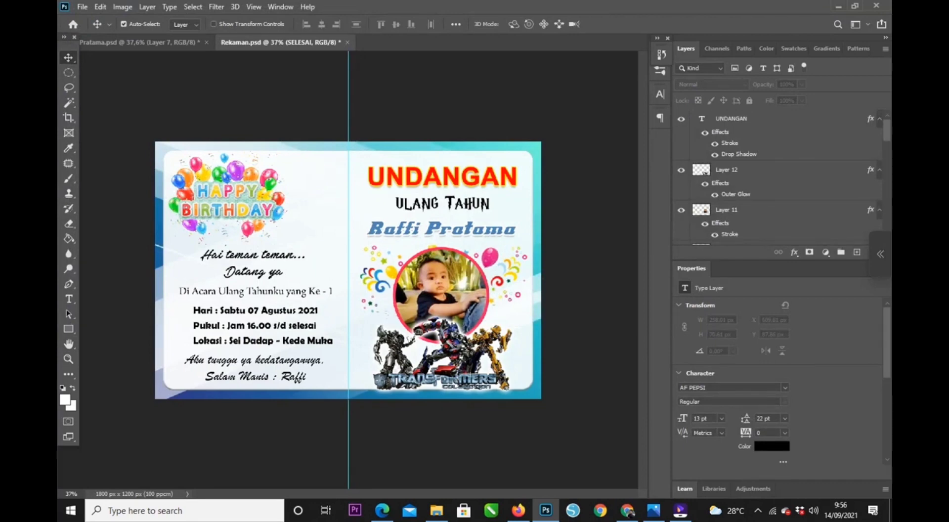
Switch to Photos to view the reference birthday invitation image, and return to the card in Photoshop.
click(654, 511)
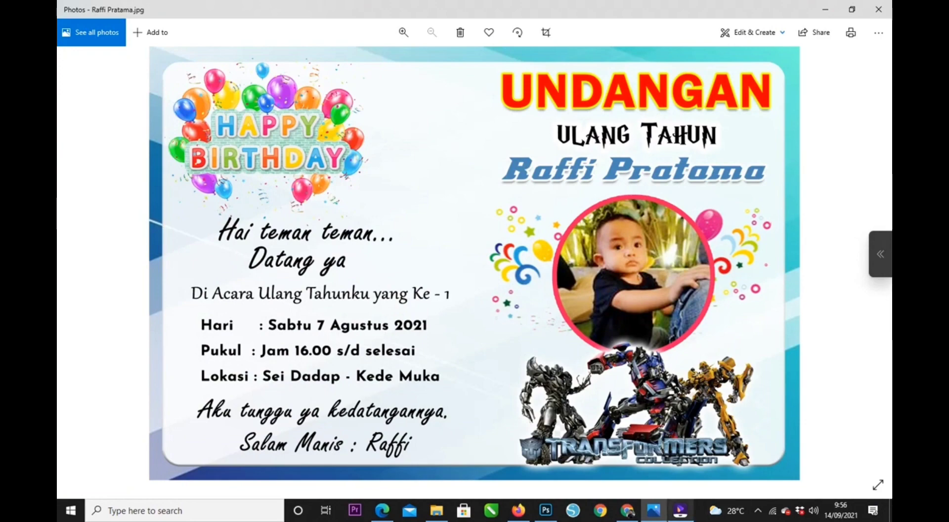
key(alt+Tab)
click(680, 510)
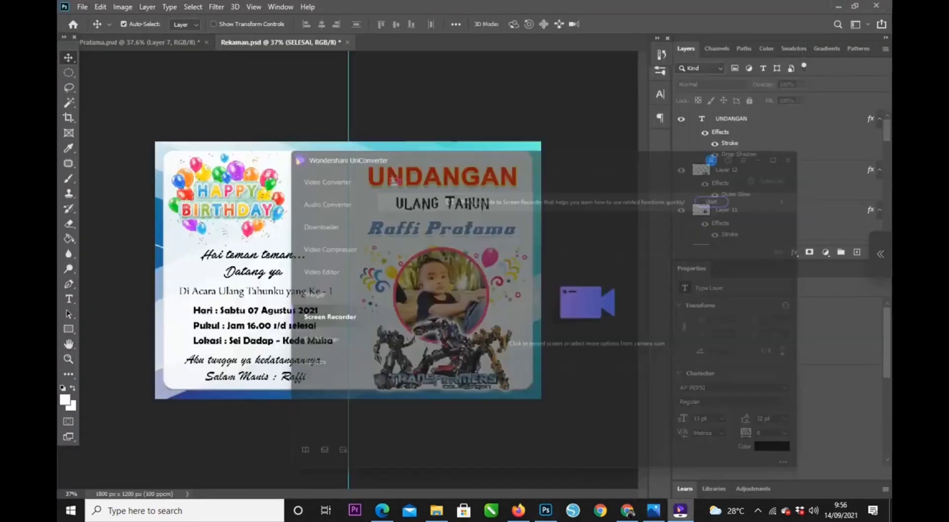